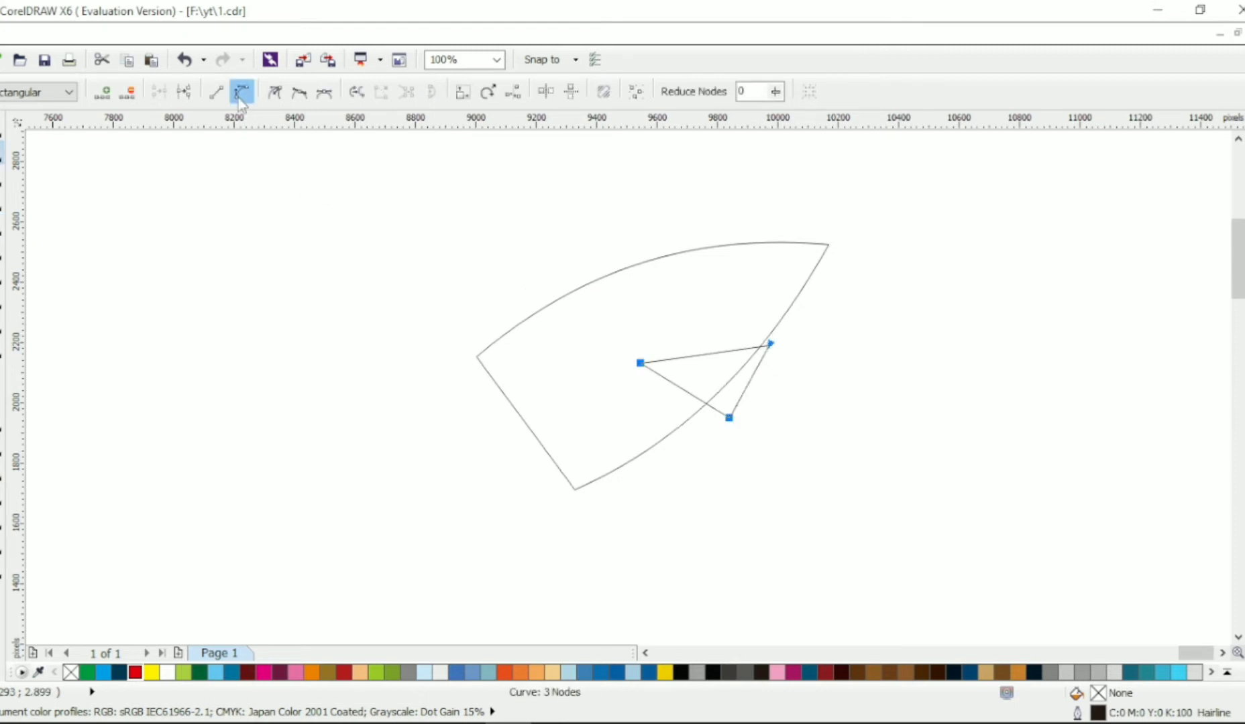
- Curve the small triangle's two long sides and trim it out of the large shape as a mouth opening
{"action": "left_click_drag", "start_coordinate": [708, 354], "coordinate": [711, 341]}
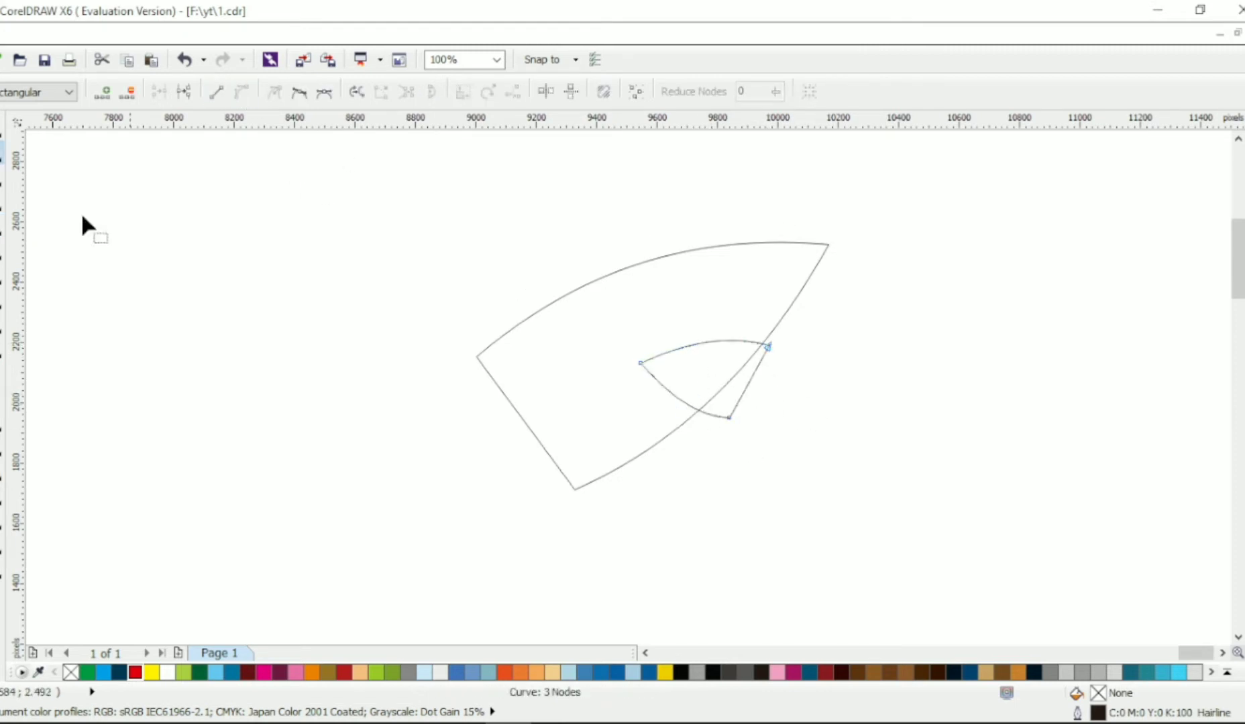
{"action": "key", "text": "ctrl+a"}
{"action": "key", "text": "ctrl+l"}
{"action": "left_click", "coordinate": [720, 353]}
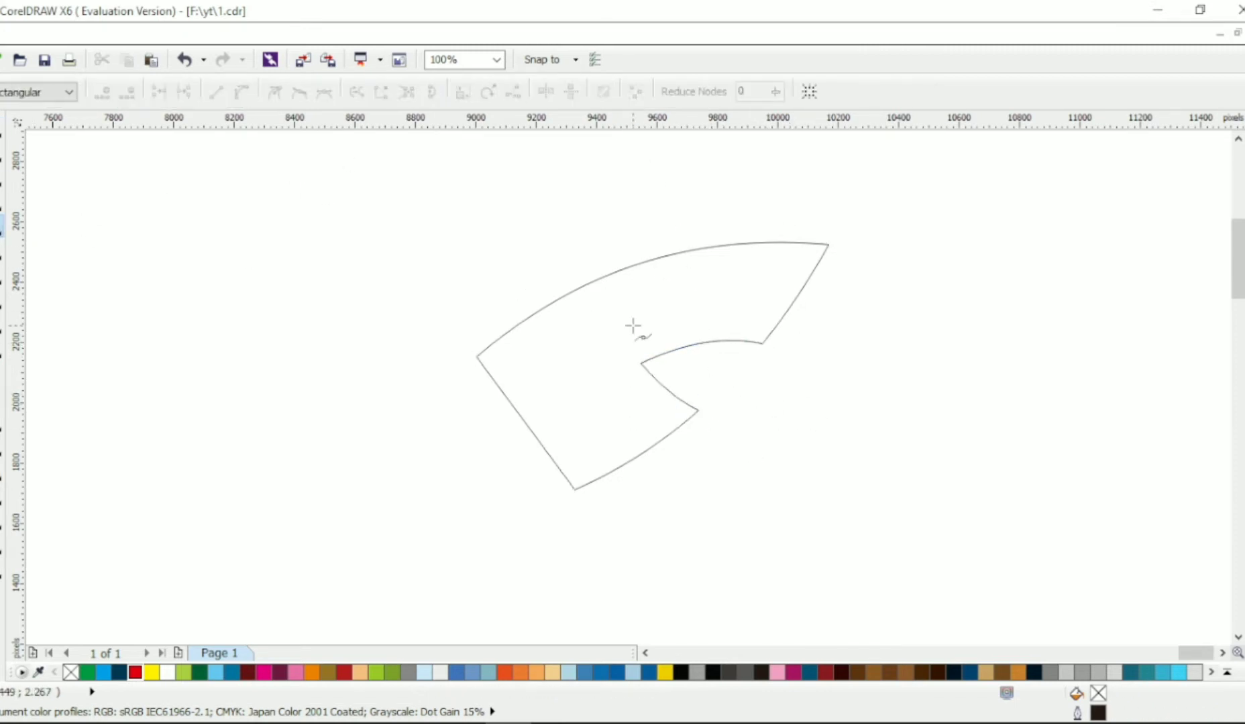
- Draw a triangle over the large shape's upper-left edge, curve its long sides into a pointed fin, and position it overlapping the edge
{"action": "left_click", "coordinate": [614, 289]}
{"action": "left_click", "coordinate": [464, 278]}
{"action": "left_click", "coordinate": [615, 289]}
{"action": "left_click", "coordinate": [530, 334]}
{"action": "left_click", "coordinate": [464, 278]}
{"action": "key", "text": "F10"}
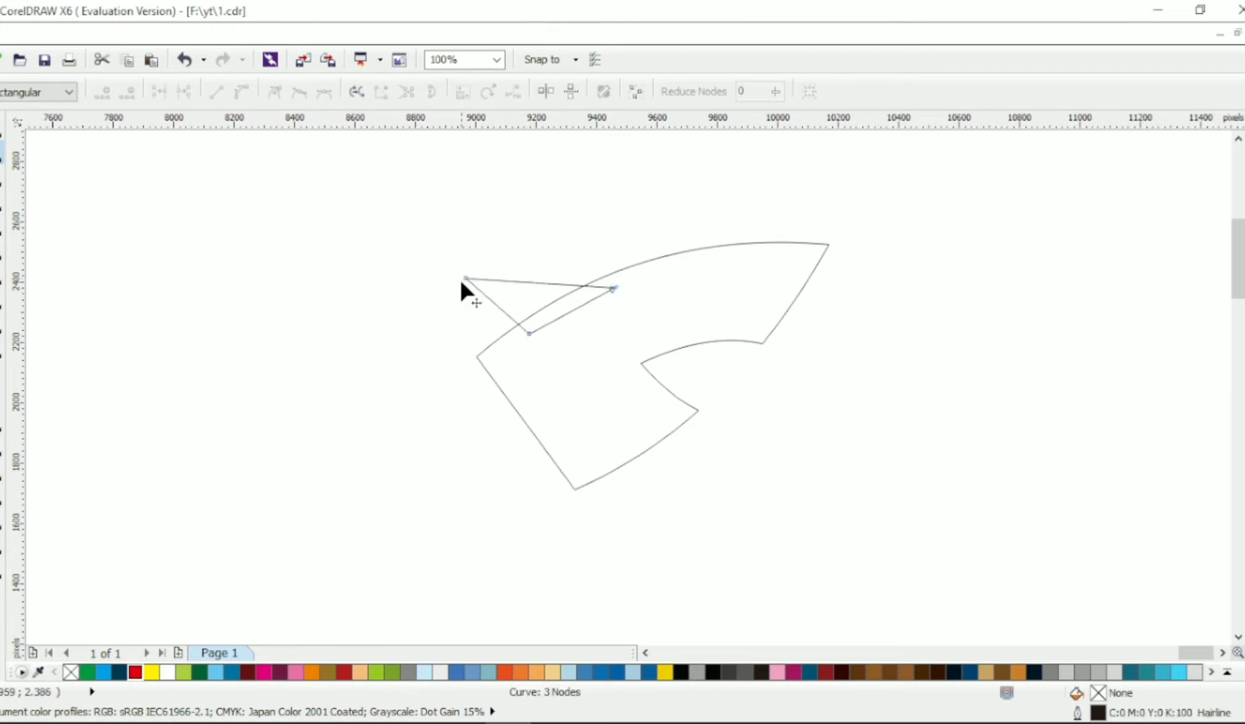
{"action": "left_click_drag", "start_coordinate": [464, 278], "coordinate": [417, 295]}
{"action": "left_click_drag", "start_coordinate": [613, 289], "coordinate": [603, 289]}
{"action": "left_click_drag", "start_coordinate": [478, 295], "coordinate": [510, 272]}
{"action": "key", "text": "space"}
{"action": "left_click_drag", "start_coordinate": [422, 283], "coordinate": [522, 300]}
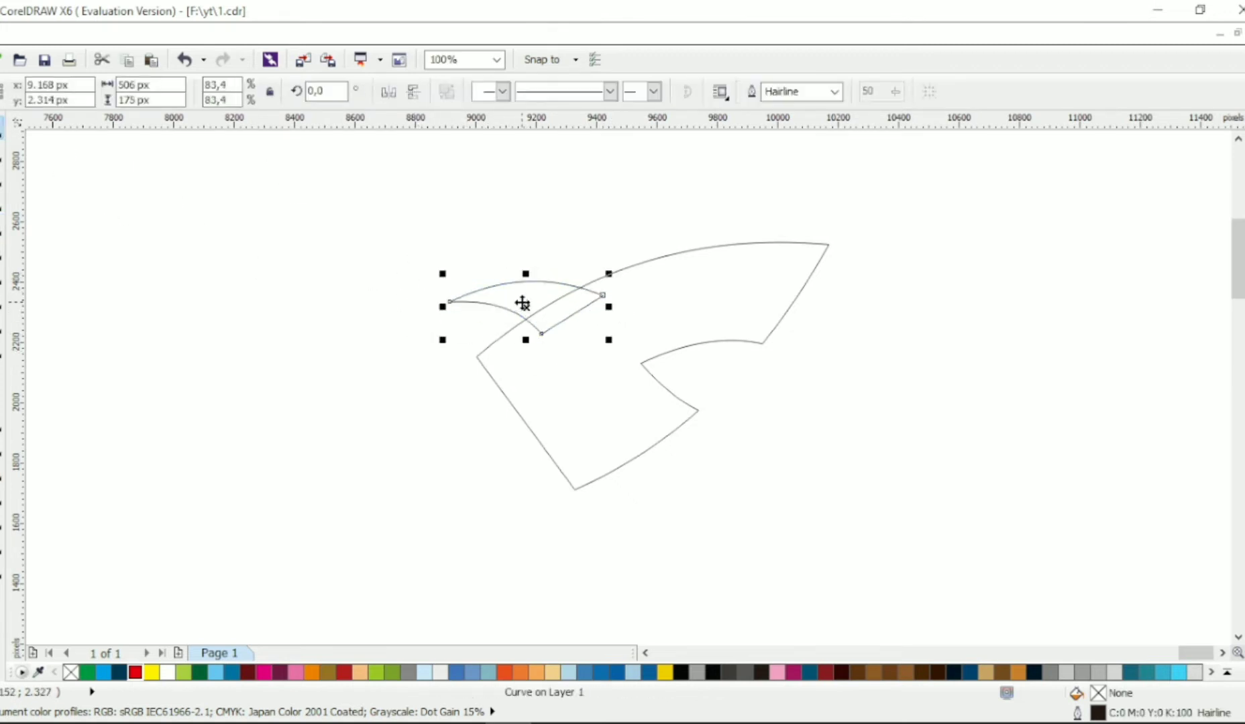
- Draw a small triangle at the fin's lower corner, trim it from the fin, and weld the fin to the large shape
{"action": "left_click", "coordinate": [643, 288], "text": "shift"}
{"action": "key", "text": "Escape"}
{"action": "key", "text": "F10"}
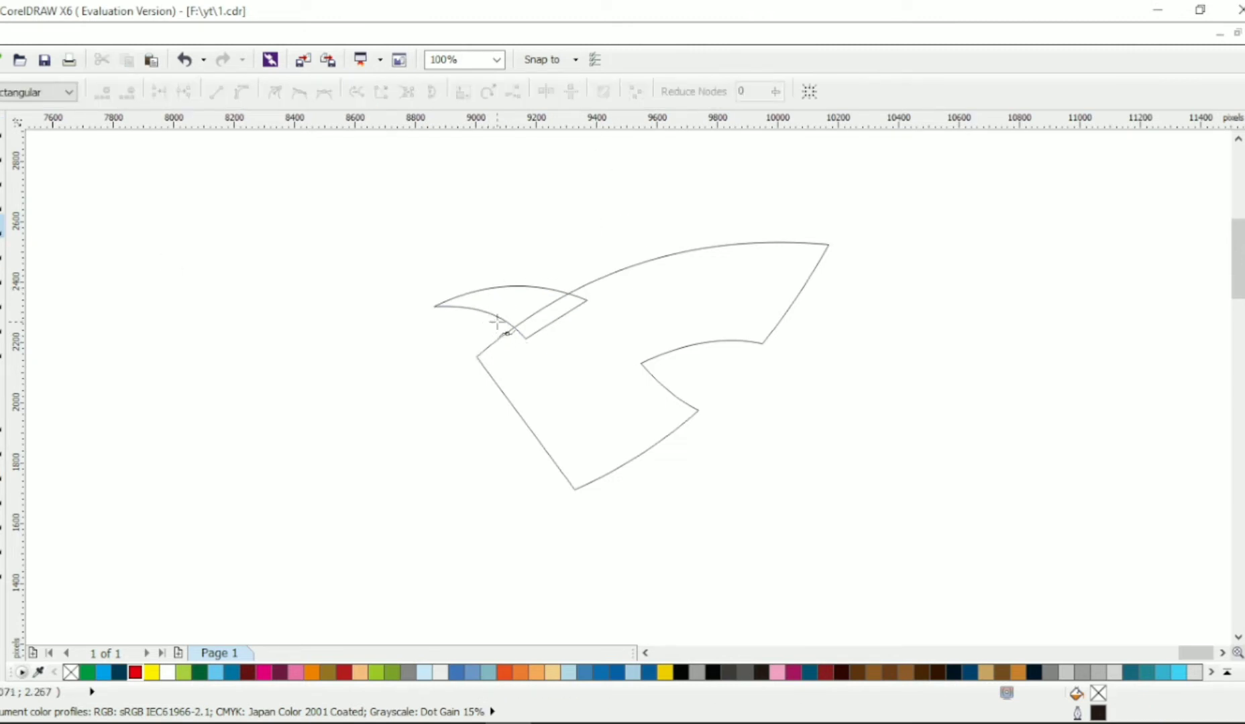
{"action": "left_click_drag", "start_coordinate": [562, 310], "coordinate": [493, 323]}
{"action": "key", "text": "space"}
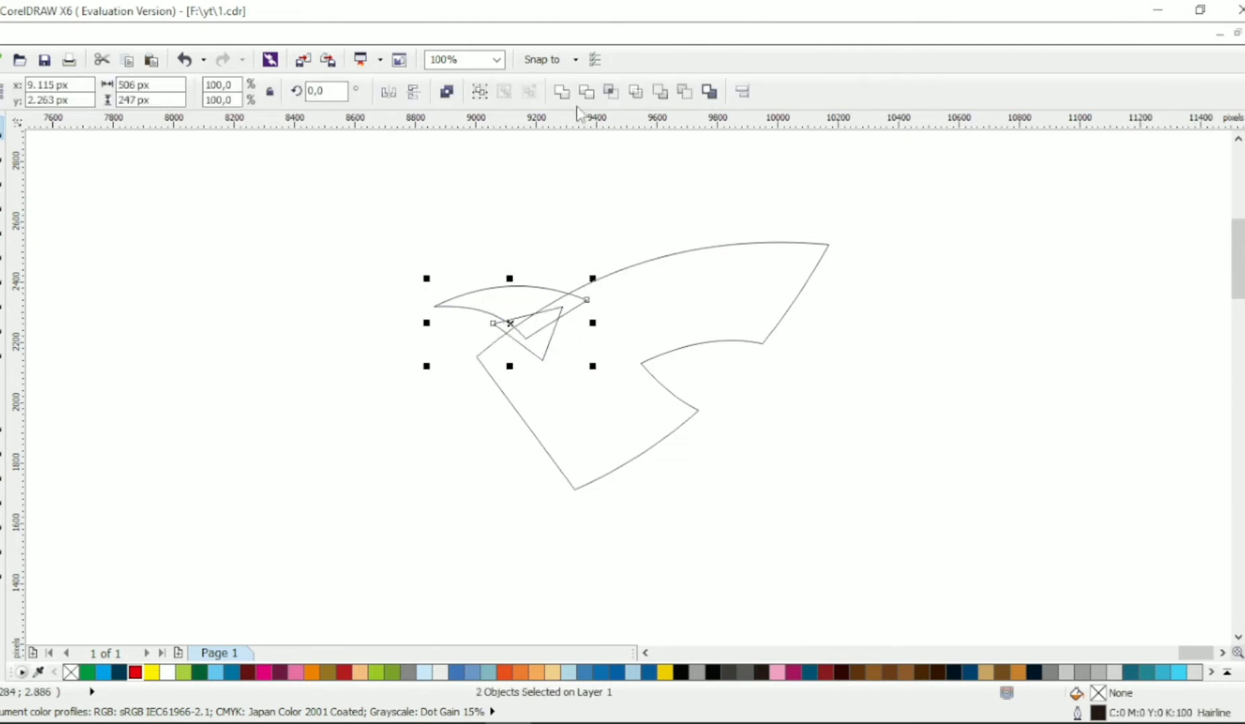
{"action": "key", "text": "ctrl+a"}
{"action": "key", "text": "Escape"}
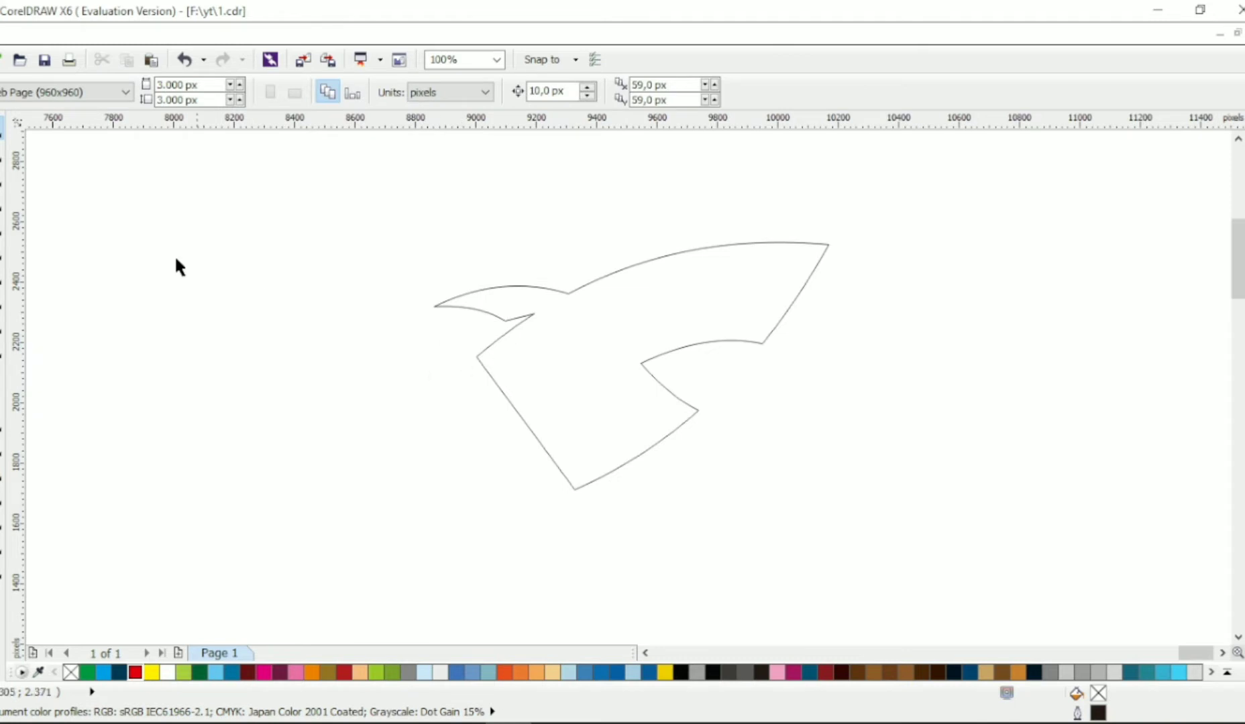
- Shift the nodes of the mouth opening up and to the right, and bend its lower edge into a deeper curve
{"action": "left_click", "coordinate": [671, 307]}
{"action": "key", "text": "space"}
{"action": "left_click_drag", "start_coordinate": [612, 313], "coordinate": [738, 422]}
{"action": "left_click_drag", "start_coordinate": [762, 342], "coordinate": [769, 332]}
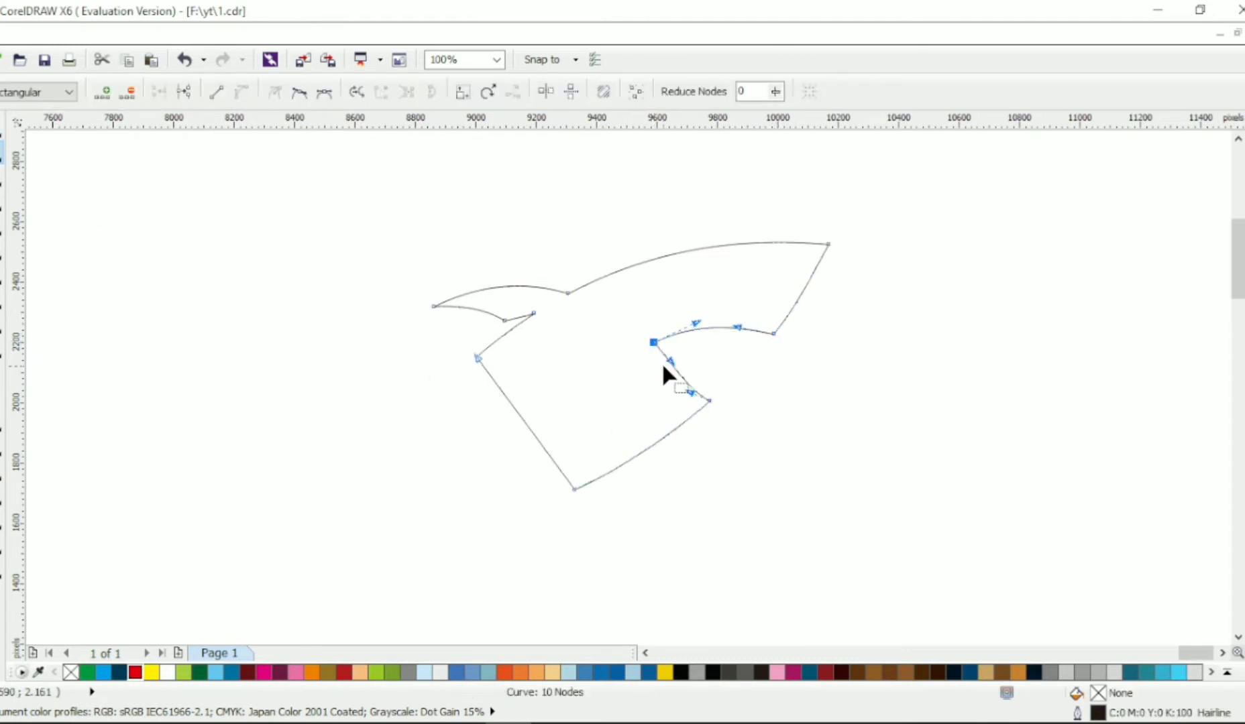
{"action": "left_click_drag", "start_coordinate": [669, 361], "coordinate": [660, 374]}
{"action": "key", "text": "space"}
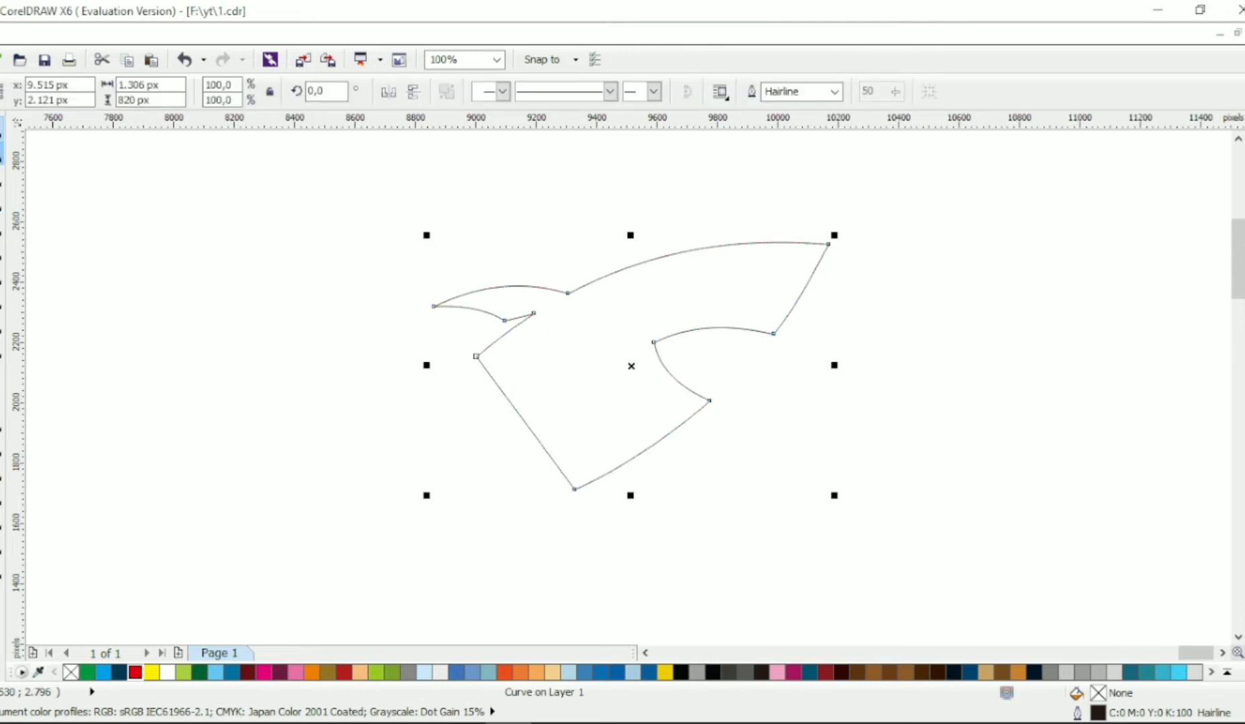
- Draw an open three-point line around the head's left side and bend both segments inward or outward to form half a shield
{"action": "key", "text": "space"}
{"action": "left_click", "coordinate": [600, 208]}
{"action": "double_click", "coordinate": [414, 255]}
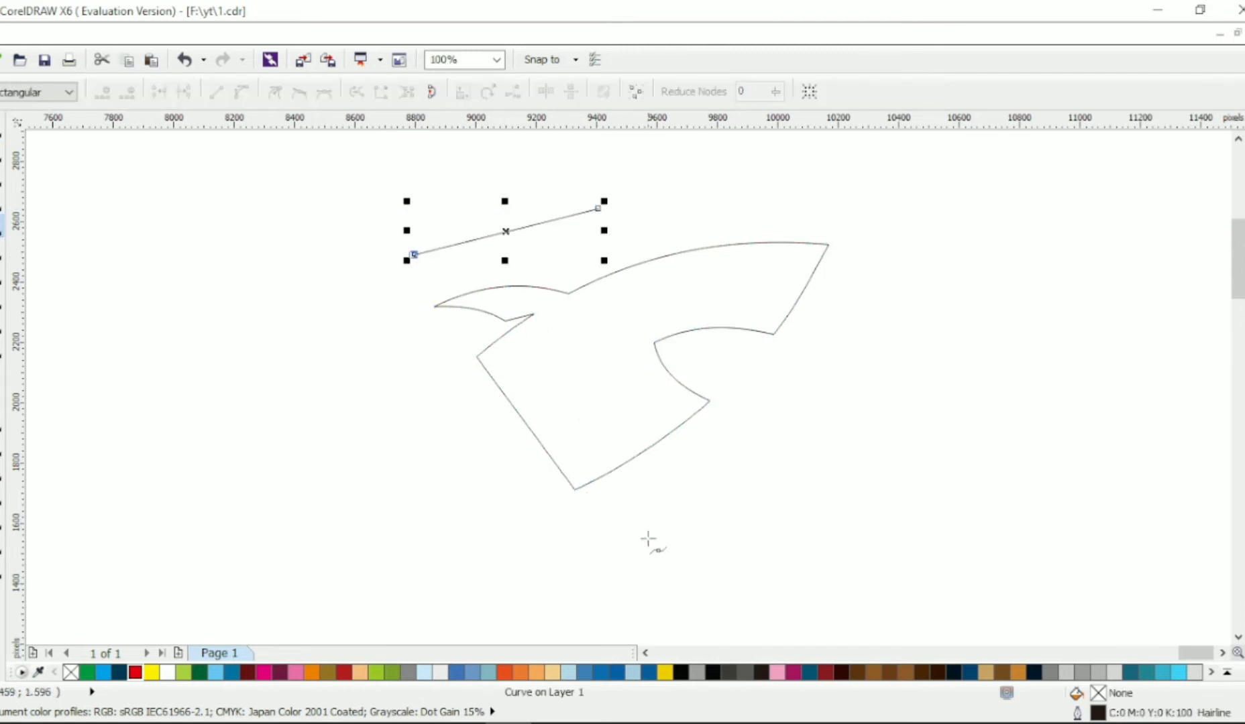
{"action": "left_click", "coordinate": [629, 536]}
{"action": "key", "text": "F10"}
{"action": "left_click_drag", "start_coordinate": [455, 317], "coordinate": [517, 377]}
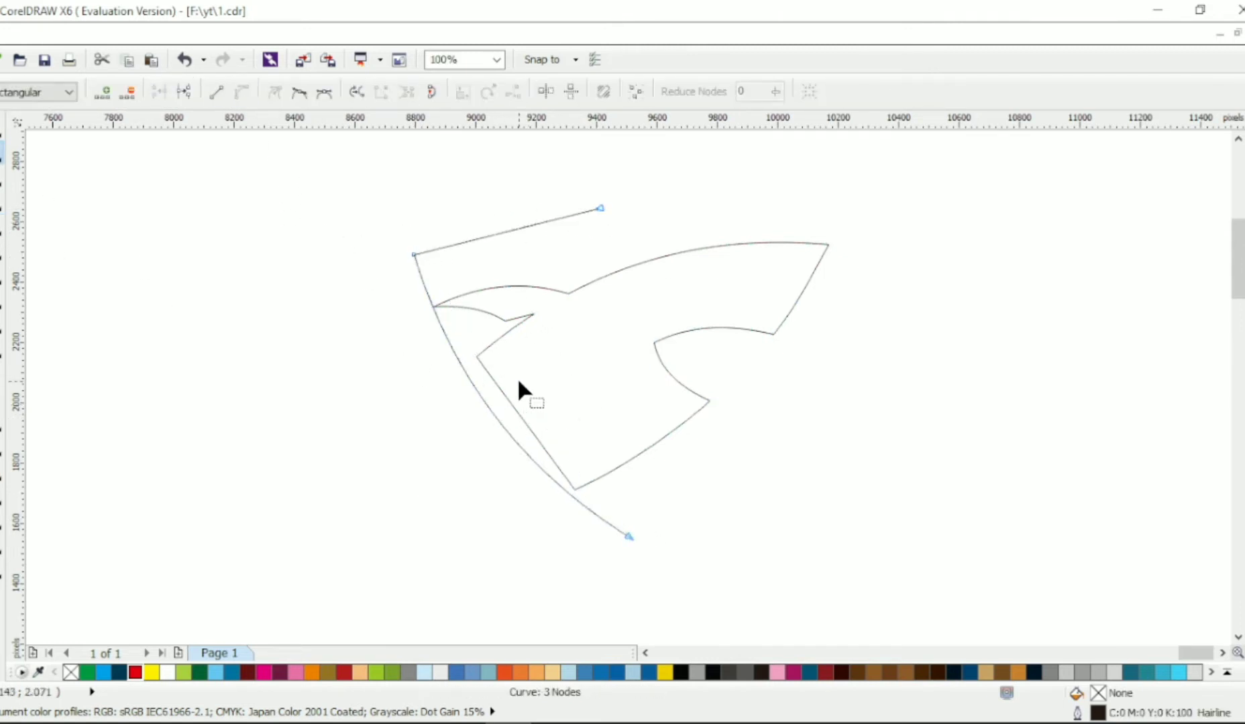
{"action": "left_click_drag", "start_coordinate": [515, 231], "coordinate": [522, 250]}
{"action": "key", "text": "space"}
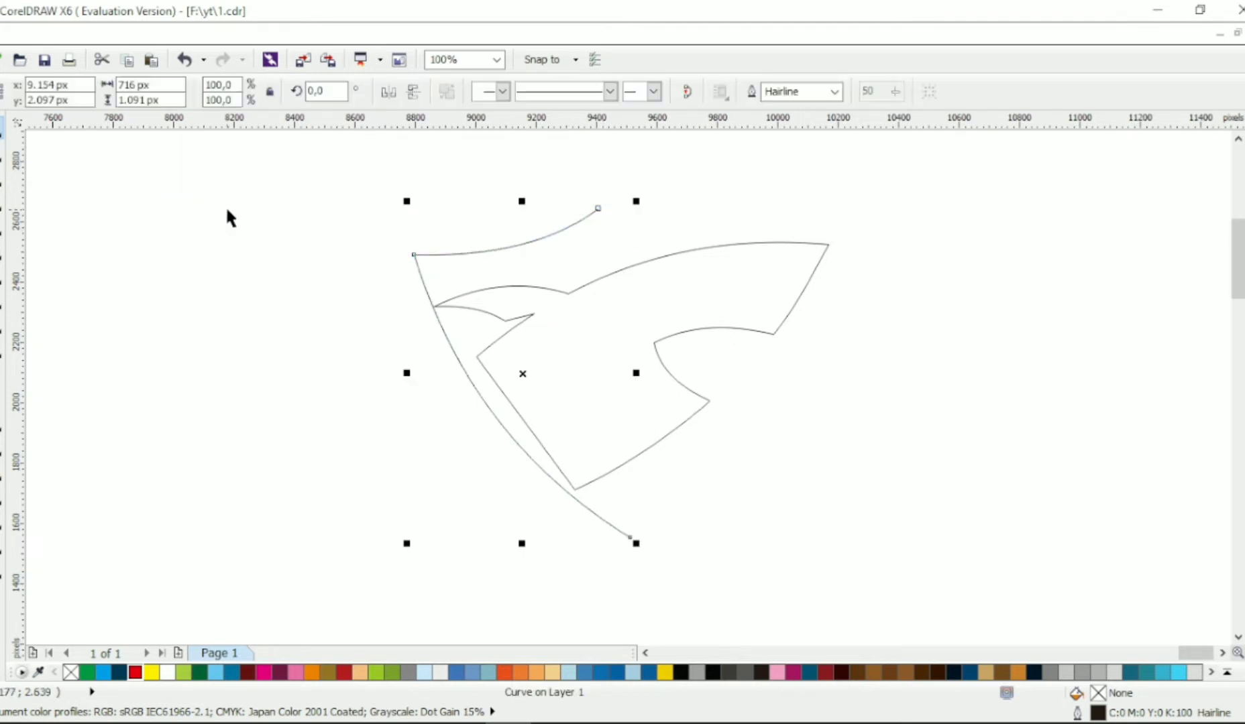
- Duplicate the half shield, mirror it to the right, combine both halves and join their end nodes into a closed shield
{"action": "key", "text": "ctrl+c"}
{"action": "key", "text": "ctrl+v"}
{"action": "left_click_drag", "start_coordinate": [570, 241], "coordinate": [699, 250]}
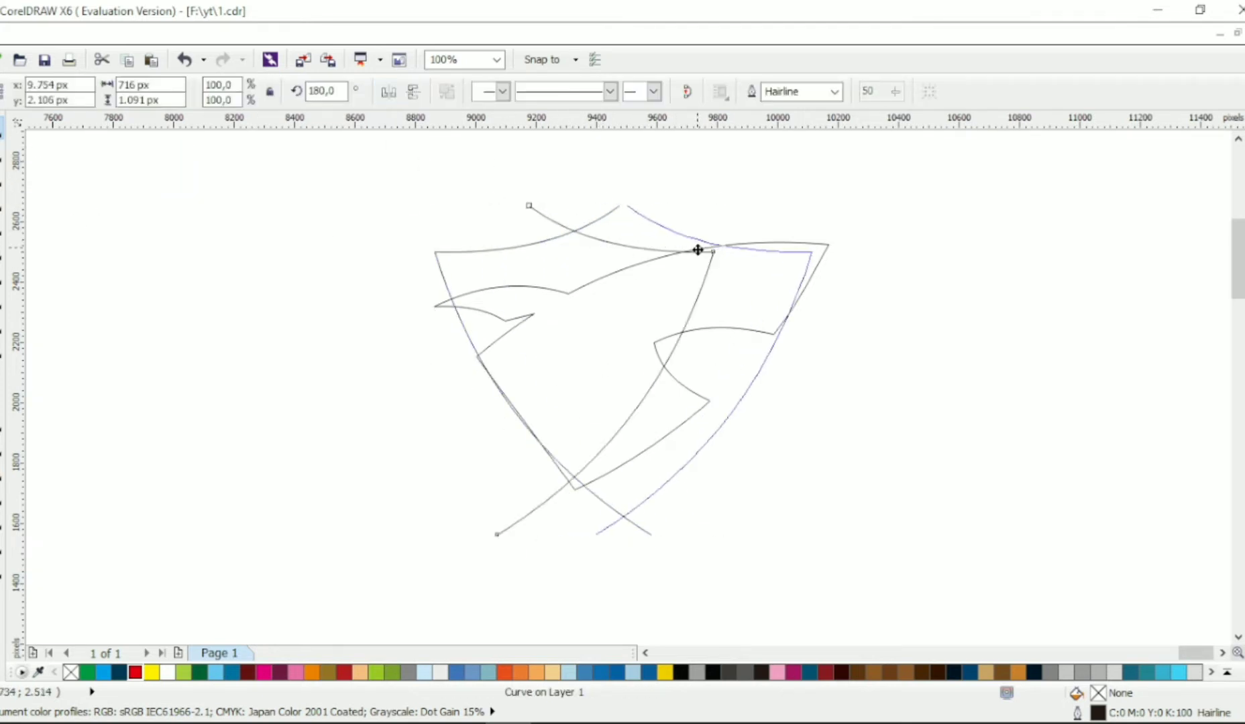
{"action": "left_click", "coordinate": [571, 227], "text": "shift"}
{"action": "key", "text": "ctrl+l"}
{"action": "key", "text": "F10"}
{"action": "left_click", "coordinate": [159, 91]}
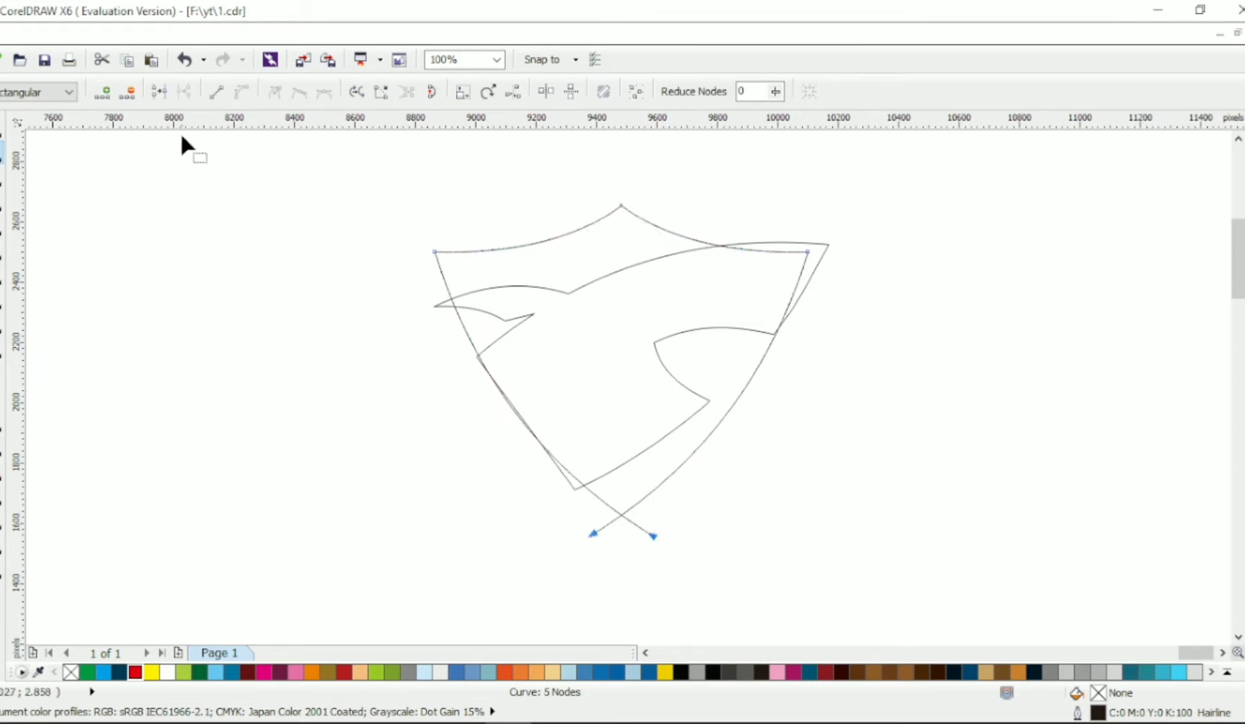
{"action": "left_click", "coordinate": [731, 425]}
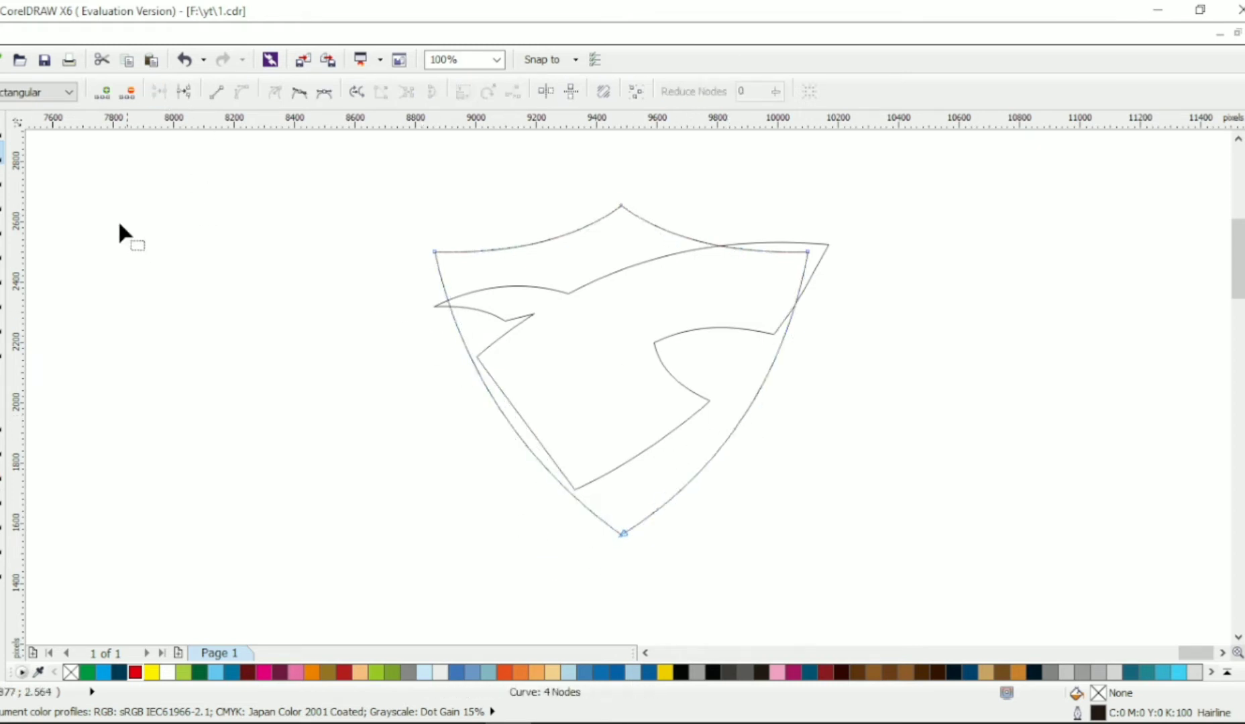
- Move the head slightly right and down over the shield, and extend the fin's tip past the shield's left edge
{"action": "key", "text": "space"}
{"action": "left_click_drag", "start_coordinate": [592, 282], "coordinate": [603, 289]}
{"action": "key", "text": "F10"}
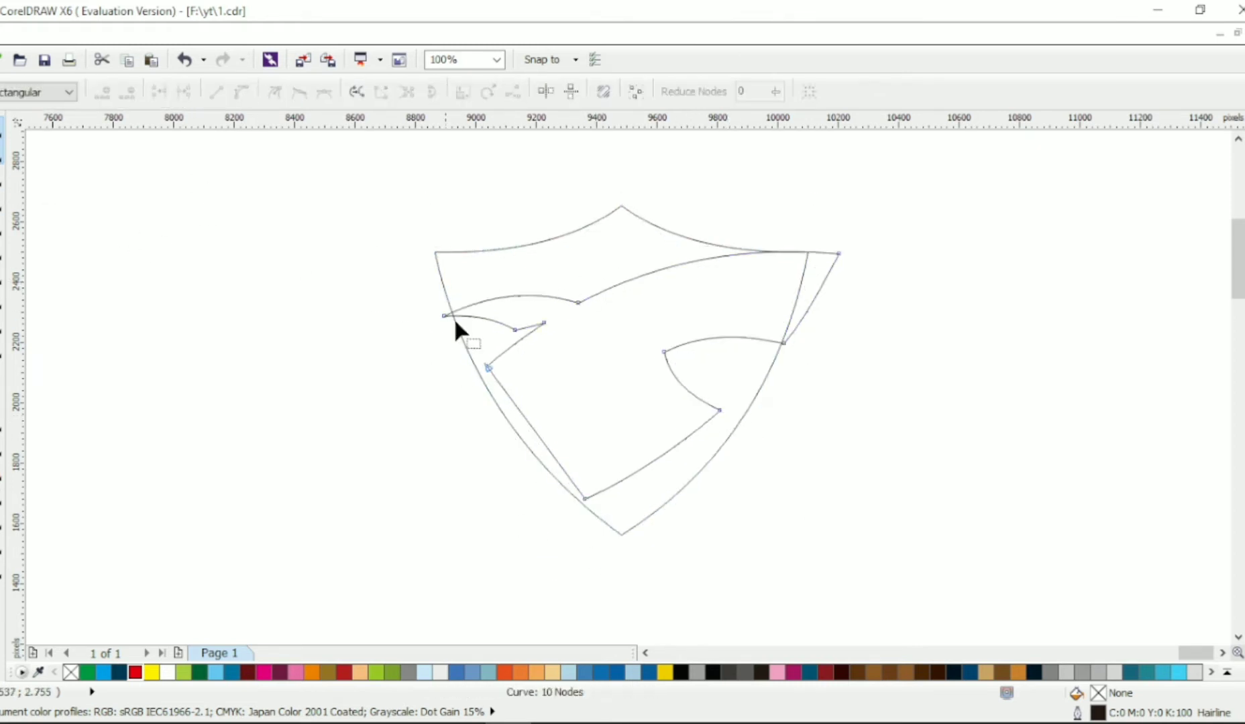
{"action": "left_click_drag", "start_coordinate": [453, 317], "coordinate": [415, 319]}
{"action": "left_click_drag", "start_coordinate": [473, 278], "coordinate": [415, 319]}
{"action": "mouse_move", "coordinate": [515, 331]}
{"action": "left_mouse_down"}
{"action": "mouse_move", "coordinate": [481, 336]}
{"action": "mouse_move", "coordinate": [500, 335]}
{"action": "left_mouse_up"}
- Fill the shield with 30% black and remove its outline
{"action": "key", "text": "space"}
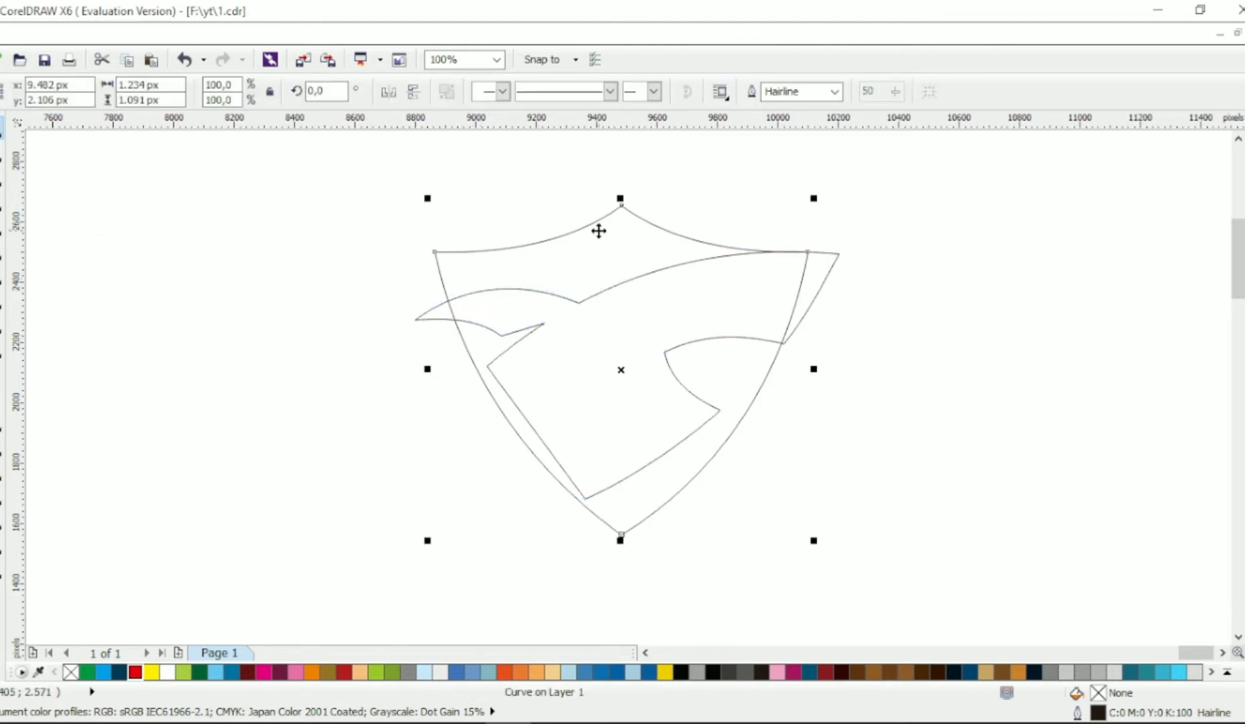
{"action": "left_click", "coordinate": [1082, 672]}
{"action": "right_click", "coordinate": [70, 672]}
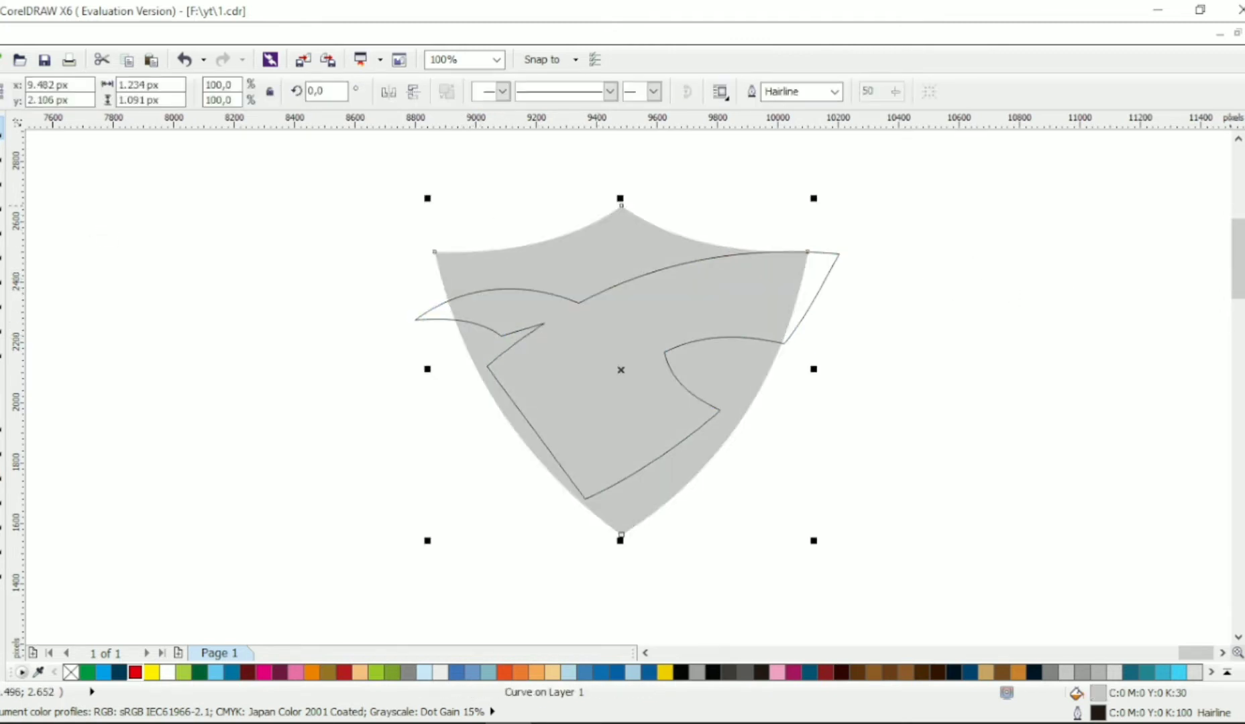
- Curve the head's lower-left side along the shield and scale the head to 93.8%
{"action": "left_click", "coordinate": [824, 276]}
{"action": "key", "text": "F10"}
{"action": "left_click_drag", "start_coordinate": [584, 499], "coordinate": [592, 503]}
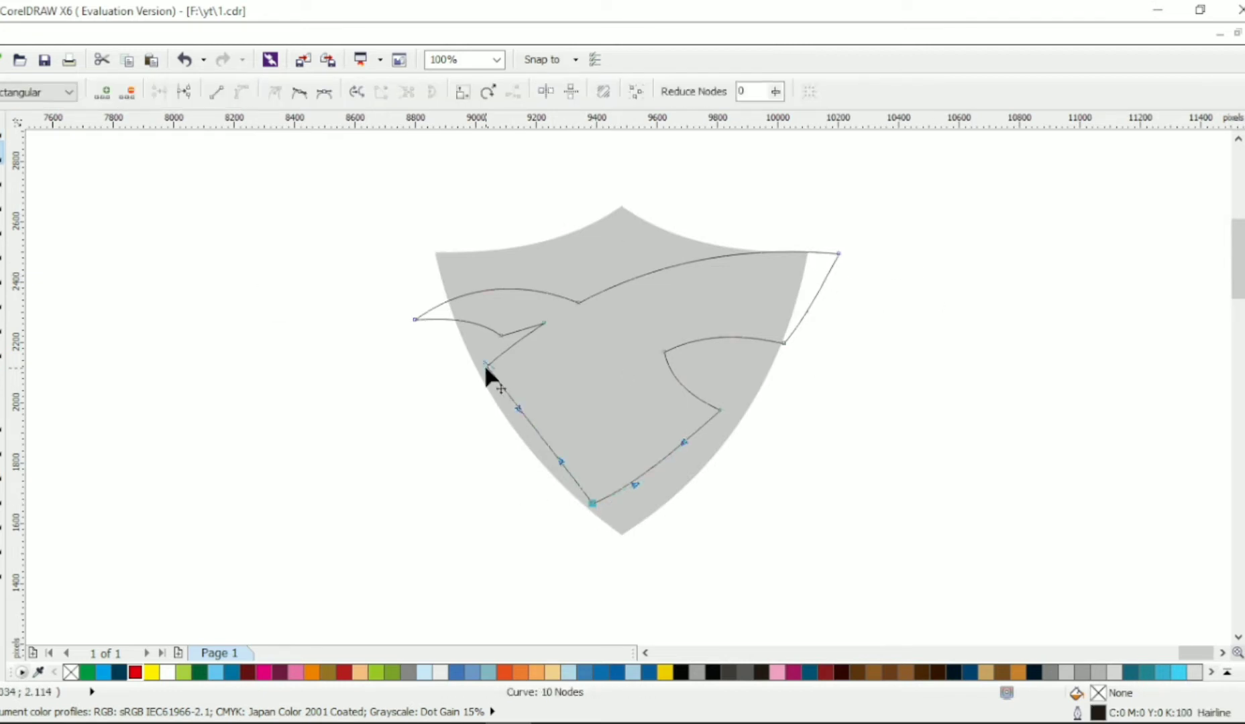
{"action": "key", "text": "space"}
{"action": "left_click_drag", "start_coordinate": [844, 244], "coordinate": [782, 282]}
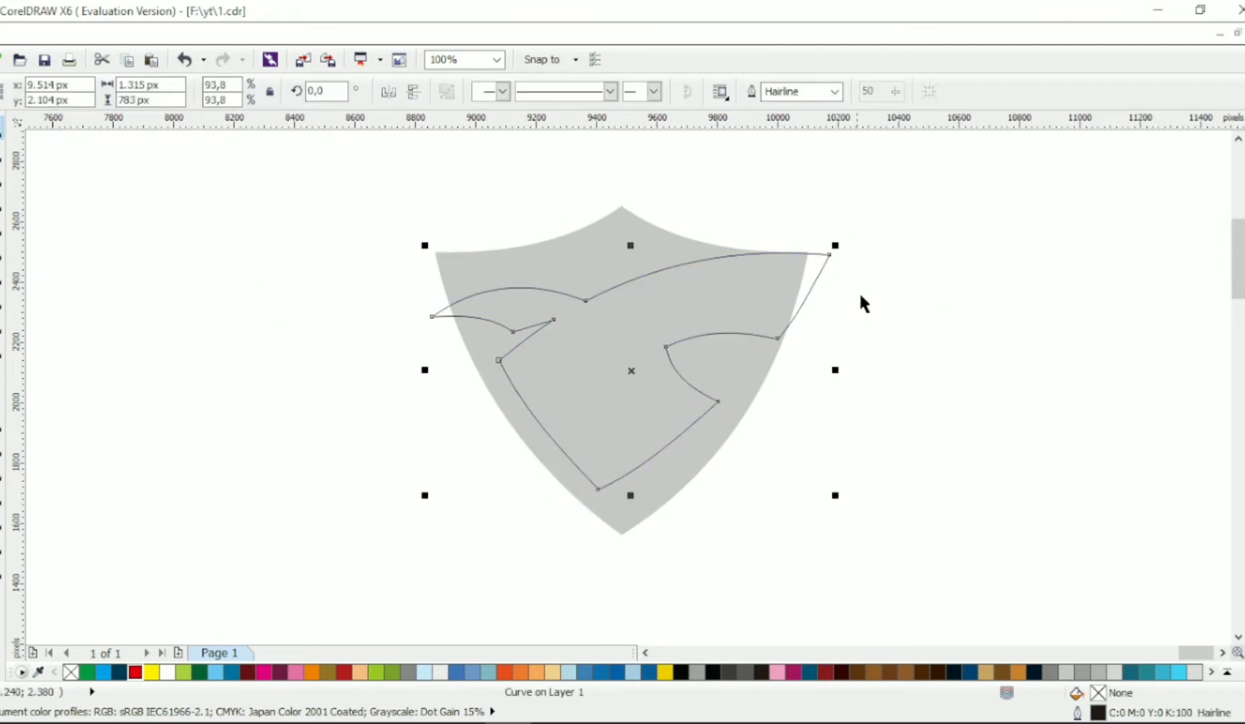
- Fill the head with light grey #D8D8D8 and remove its outline
{"action": "left_click", "coordinate": [1118, 672]}
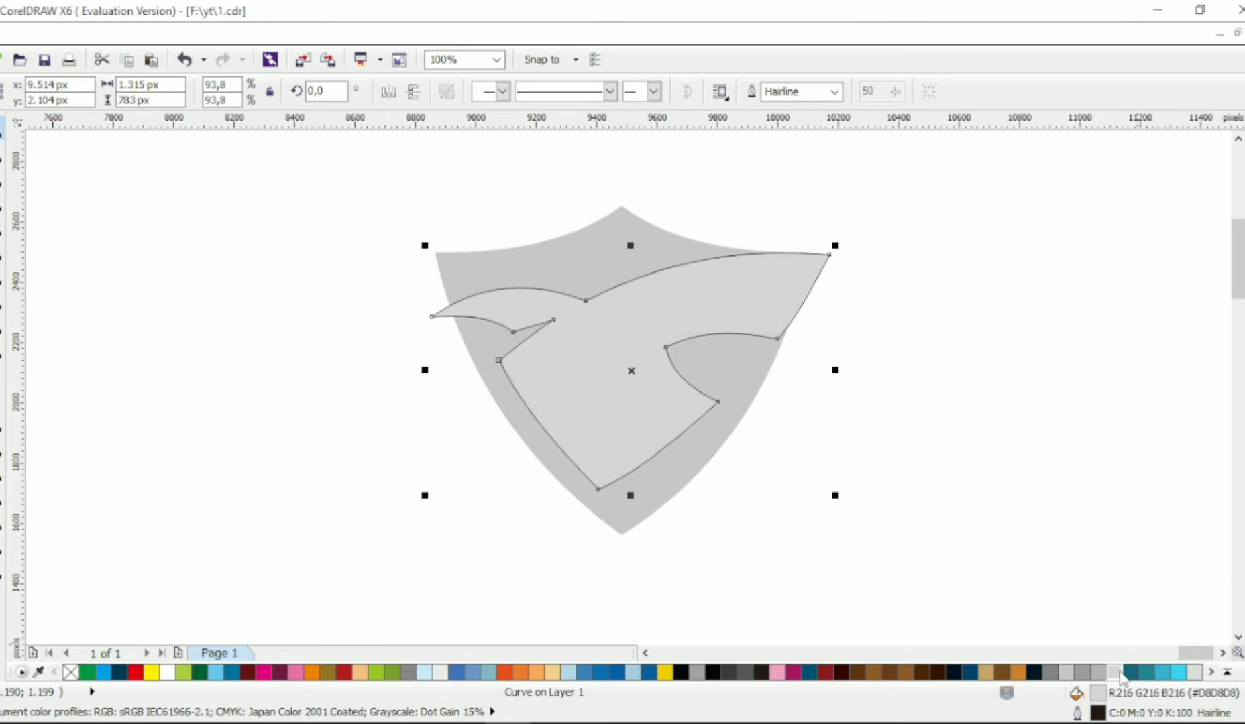
{"action": "right_click", "coordinate": [72, 674]}
- Add a one-step outside contour of 30 px in black around the head and break it apart from the grey shape
{"action": "left_click", "coordinate": [4, 477]}
{"action": "left_click", "coordinate": [54, 491]}
{"action": "left_click_drag", "start_coordinate": [440, 371], "coordinate": [423, 371]}
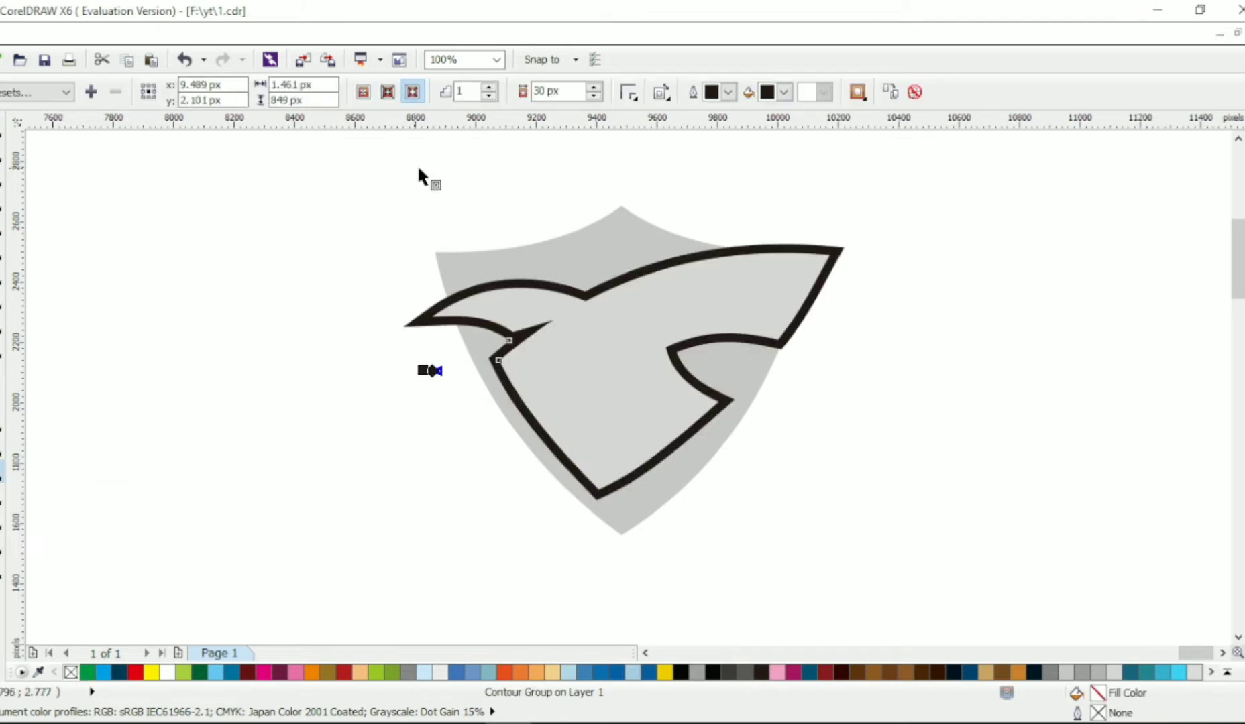
{"action": "key", "text": "ctrl+k"}
{"action": "key", "text": "Escape"}
- Delete the black contour's inner mouth-corner nodes and reshape its edge outward so that black fills the mouth opening
{"action": "key", "text": "F10"}
{"action": "left_click", "coordinate": [674, 350]}
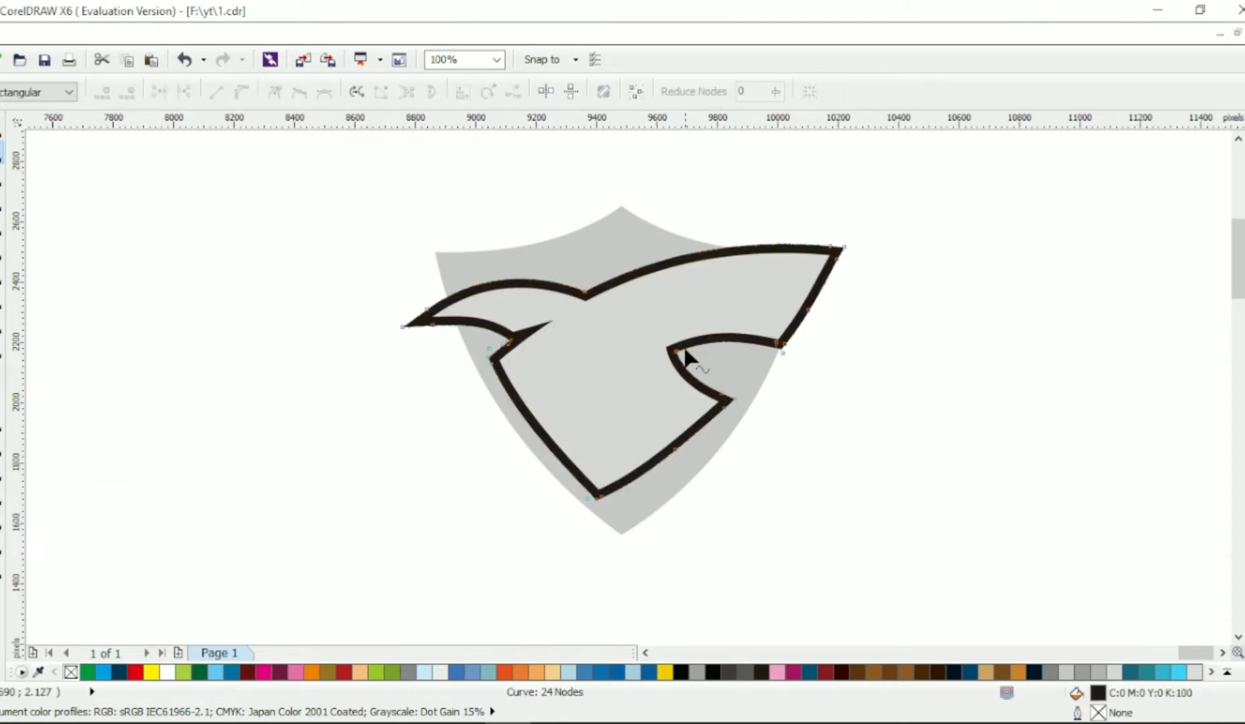
{"action": "left_click_drag", "start_coordinate": [652, 306], "coordinate": [683, 366]}
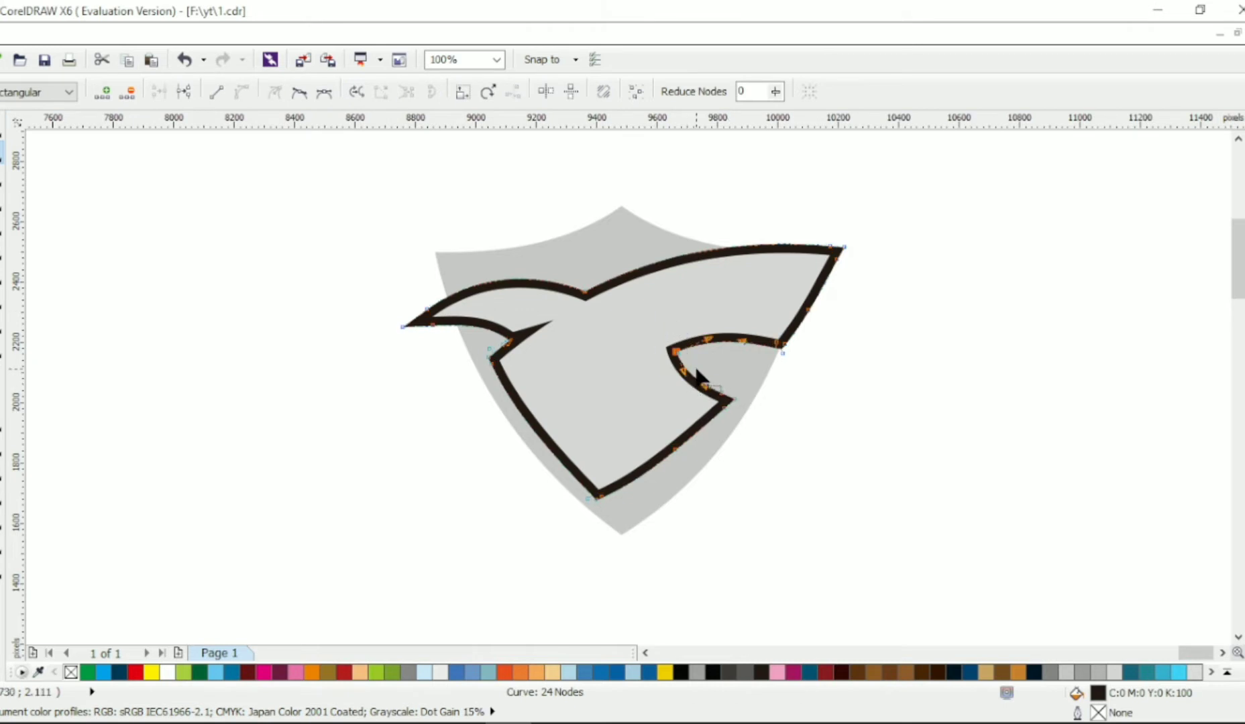
{"action": "scroll", "coordinate": [730, 367], "scroll_direction": "up", "scroll_amount": 1}
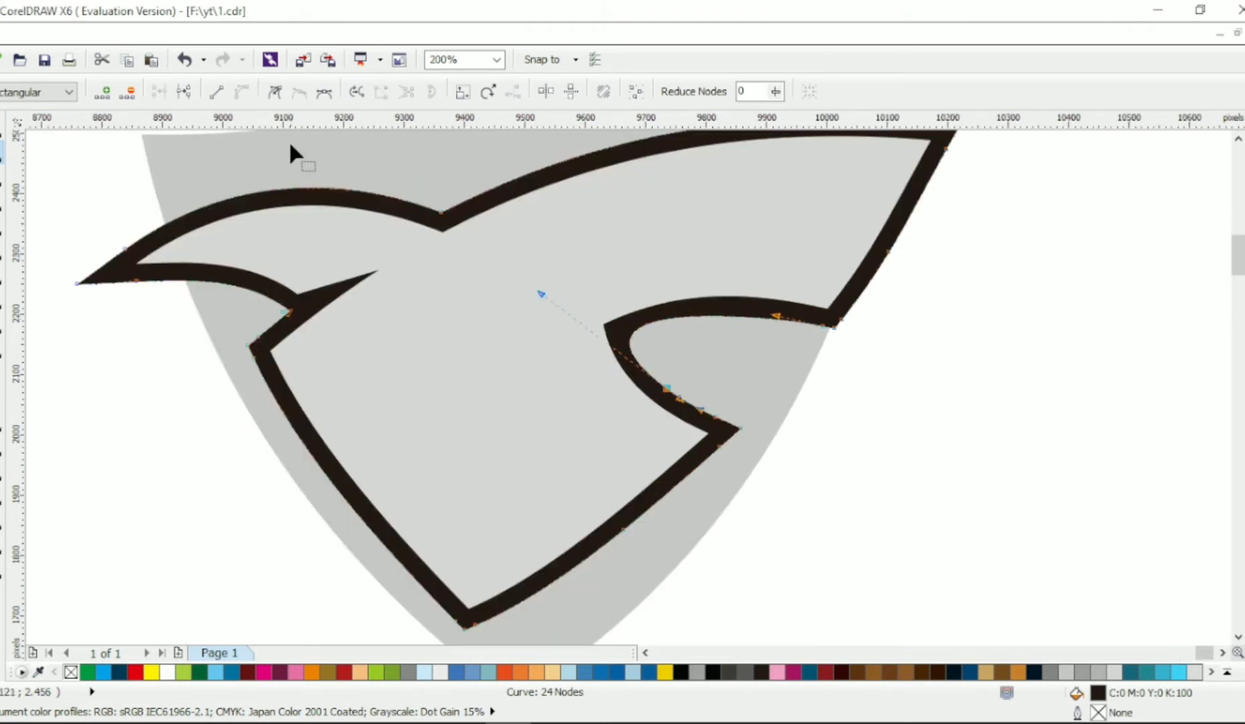
{"action": "double_click", "coordinate": [833, 327]}
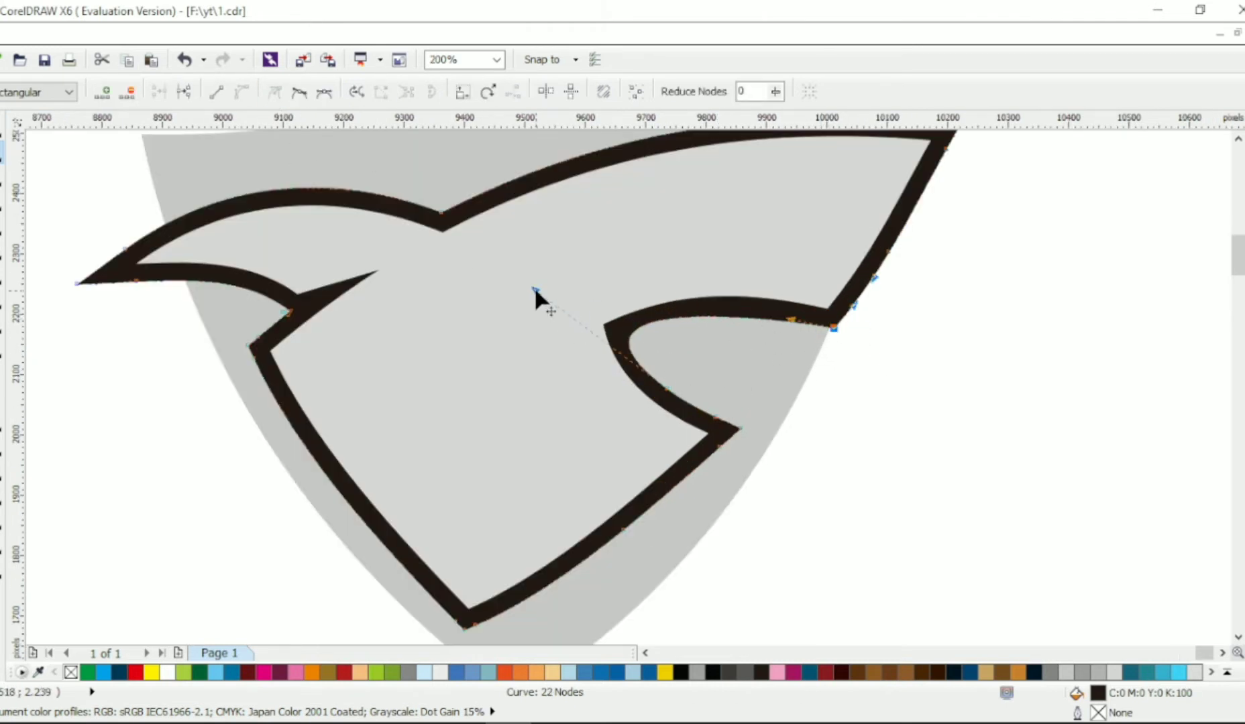
{"action": "left_click_drag", "start_coordinate": [534, 286], "coordinate": [645, 329]}
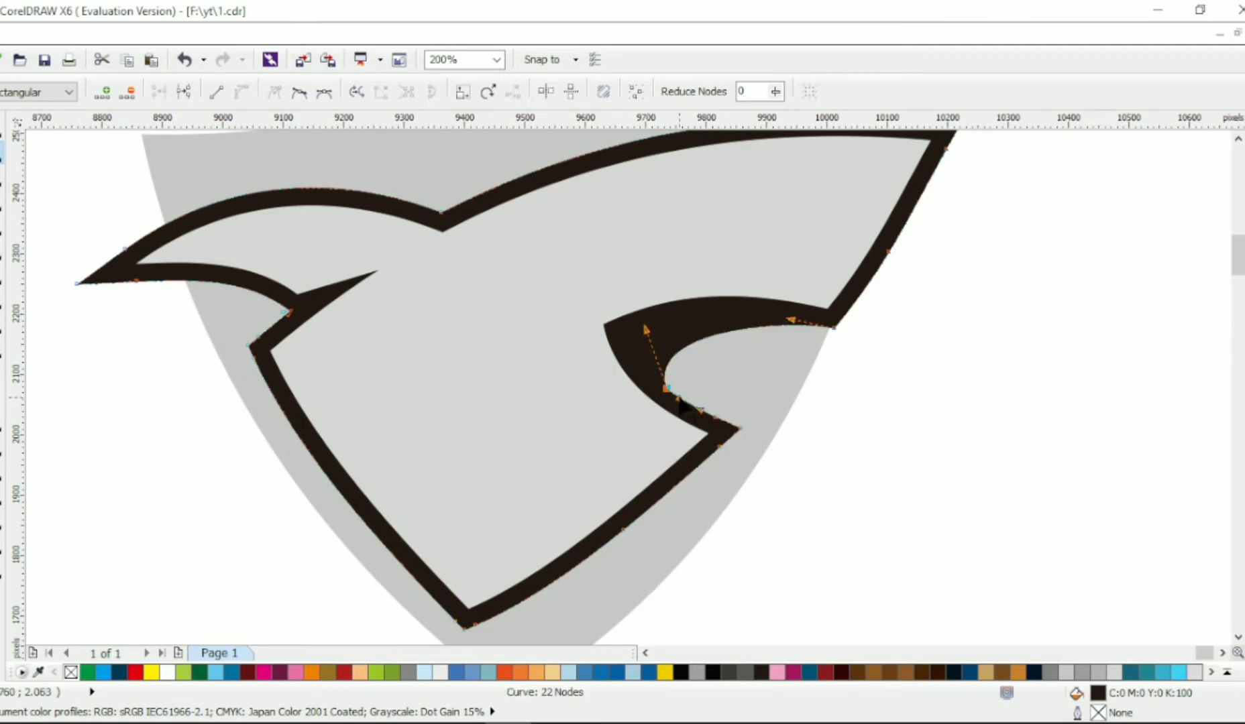
{"action": "left_click_drag", "start_coordinate": [766, 321], "coordinate": [792, 372]}
{"action": "left_click", "coordinate": [299, 91]}
- Remove the extra nodes at the black contour's lower jaw tip and bend the edge into a rounded lip
{"action": "double_click", "coordinate": [738, 426]}
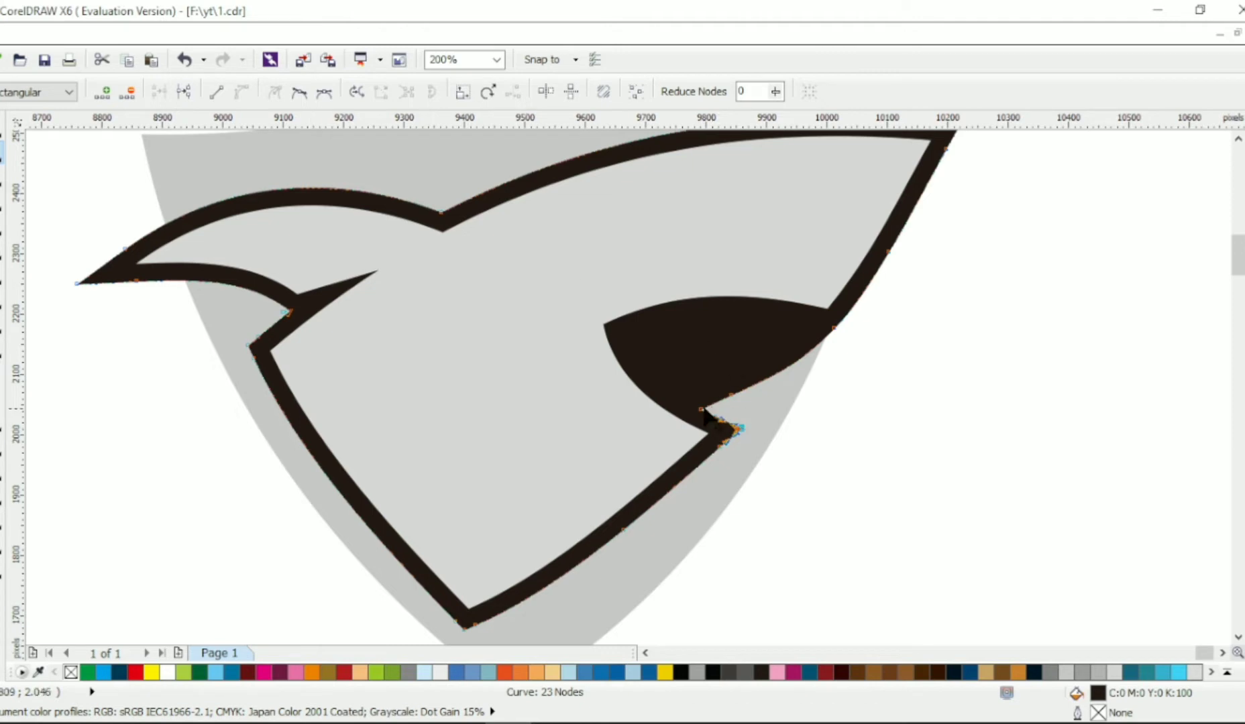
{"action": "left_click_drag", "start_coordinate": [765, 486], "coordinate": [728, 470]}
{"action": "left_click_drag", "start_coordinate": [699, 409], "coordinate": [739, 421]}
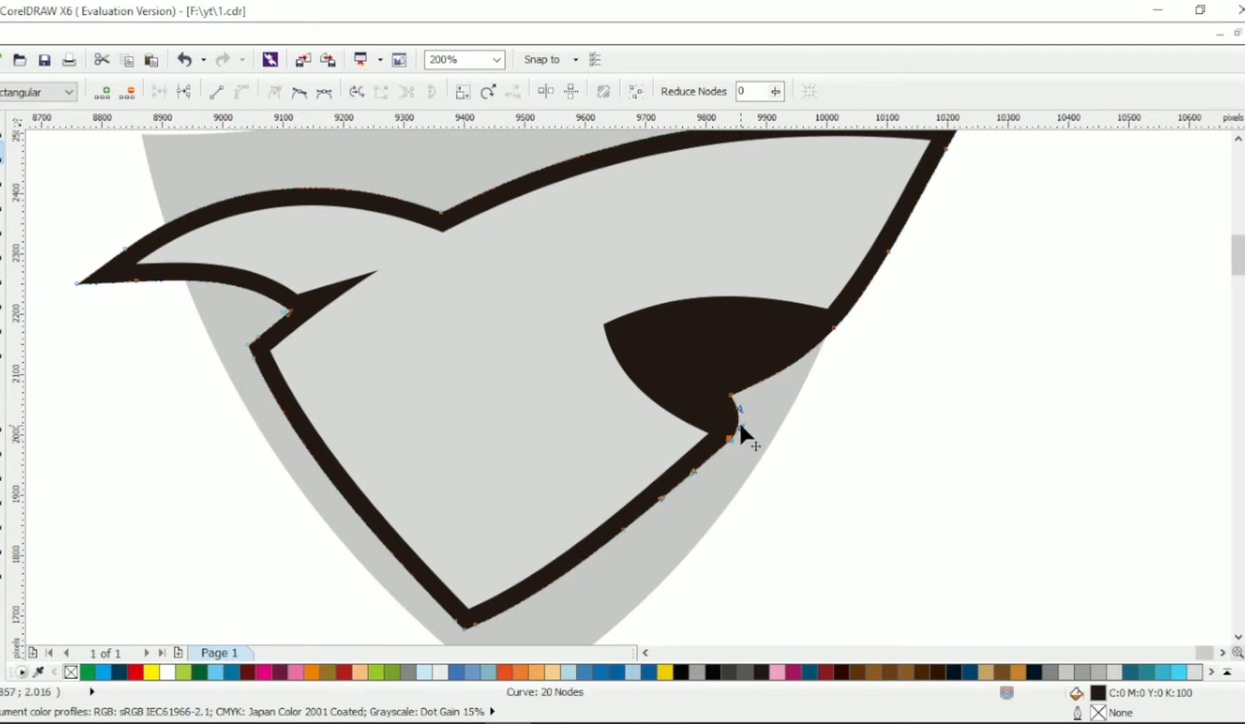
{"action": "scroll", "coordinate": [739, 421], "scroll_direction": "down", "scroll_amount": 1}
- Curve the snout's front edge on the grey head and bend the black contour's edge to match
{"action": "left_click", "coordinate": [798, 368]}
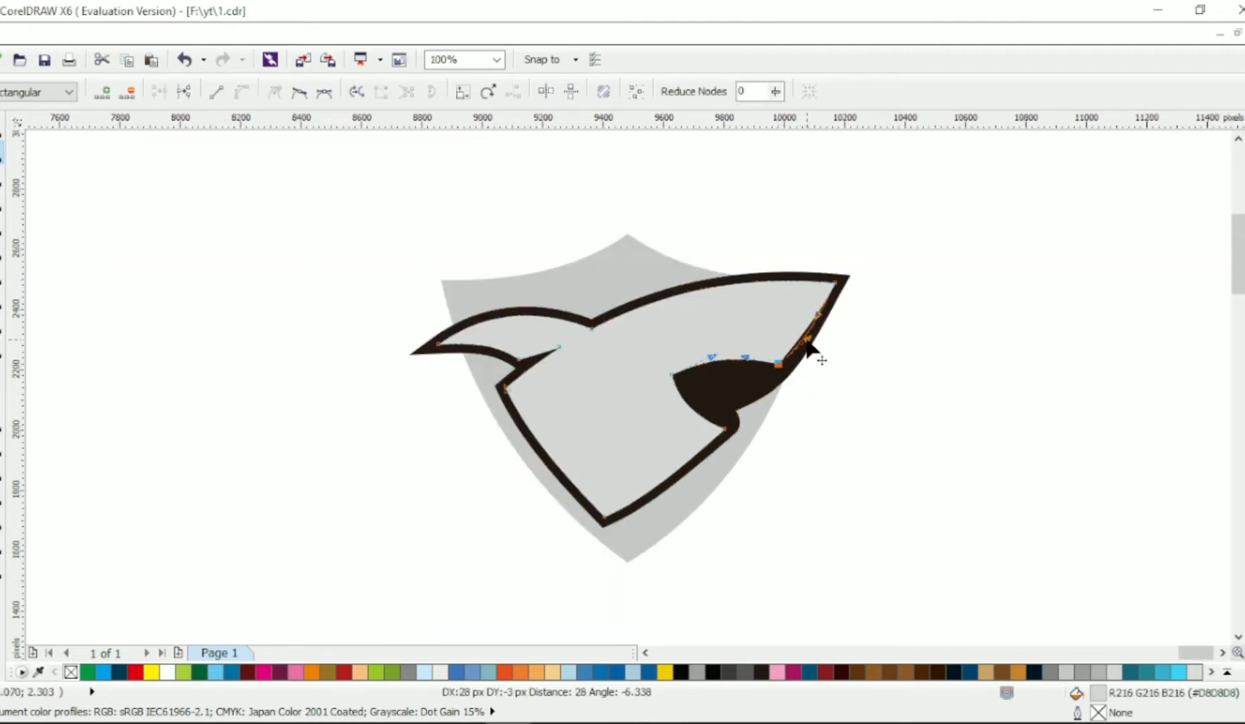
{"action": "left_click", "coordinate": [846, 289]}
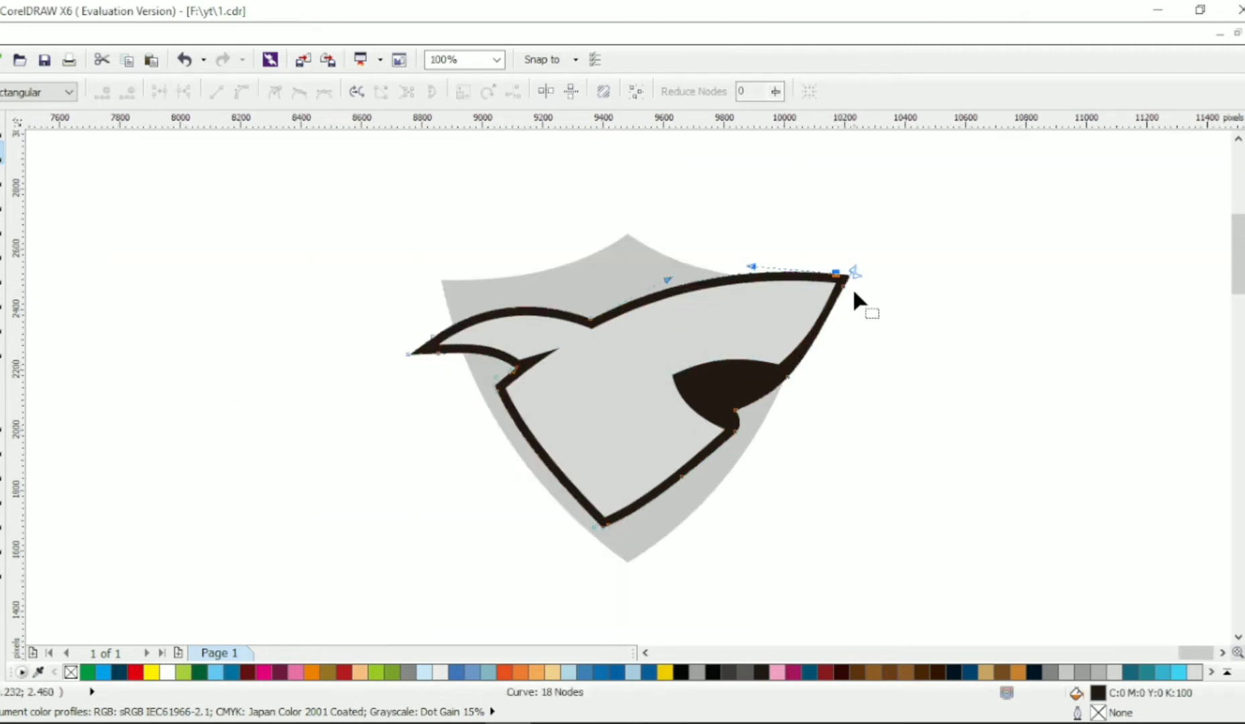
{"action": "key", "text": "ctrl+z"}
{"action": "mouse_move", "coordinate": [841, 298]}
{"action": "left_mouse_down"}
{"action": "mouse_move", "coordinate": [869, 257]}
{"action": "mouse_move", "coordinate": [840, 311]}
{"action": "left_mouse_up"}
- Draw a long thin triangle from the head's lower-left edge to near the snout tip and curve both long sides upward
{"action": "key", "text": "F5"}
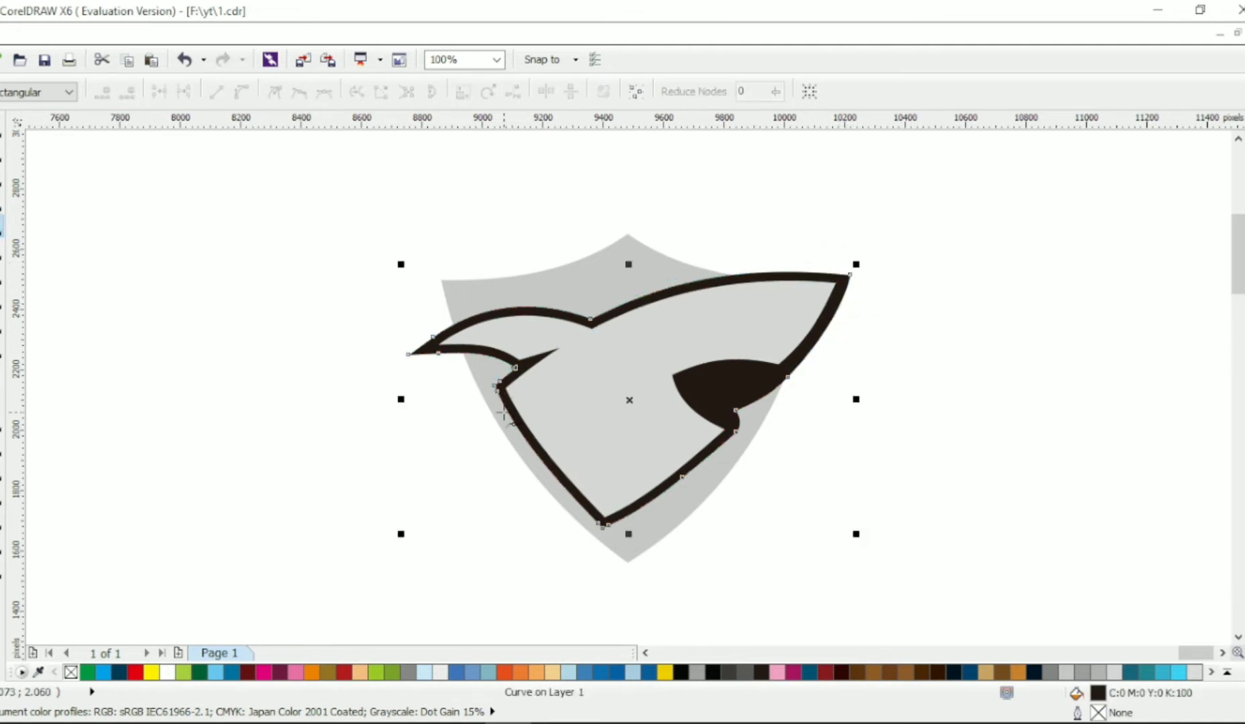
{"action": "left_click", "coordinate": [494, 416]}
{"action": "left_click", "coordinate": [771, 292]}
{"action": "left_click", "coordinate": [527, 461]}
{"action": "key", "text": "F10"}
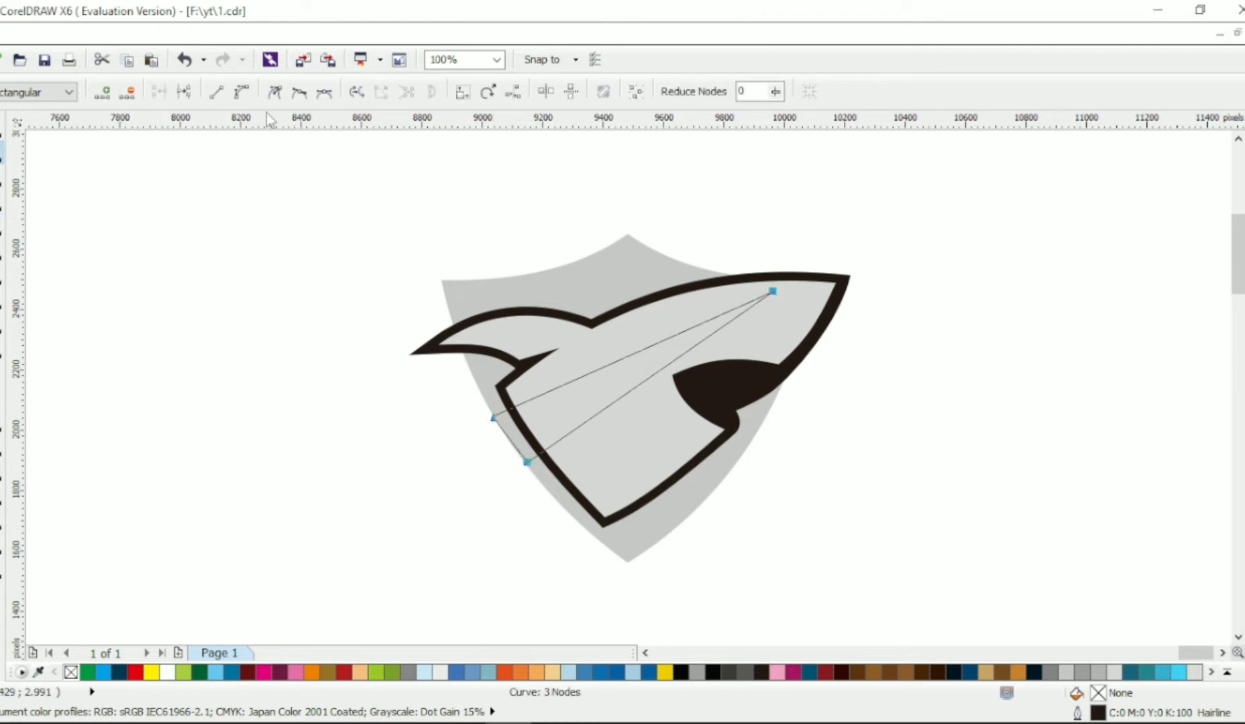
{"action": "mouse_move", "coordinate": [648, 355]}
{"action": "left_mouse_down"}
{"action": "mouse_move", "coordinate": [642, 317]}
{"action": "mouse_move", "coordinate": [635, 347]}
{"action": "left_mouse_up"}
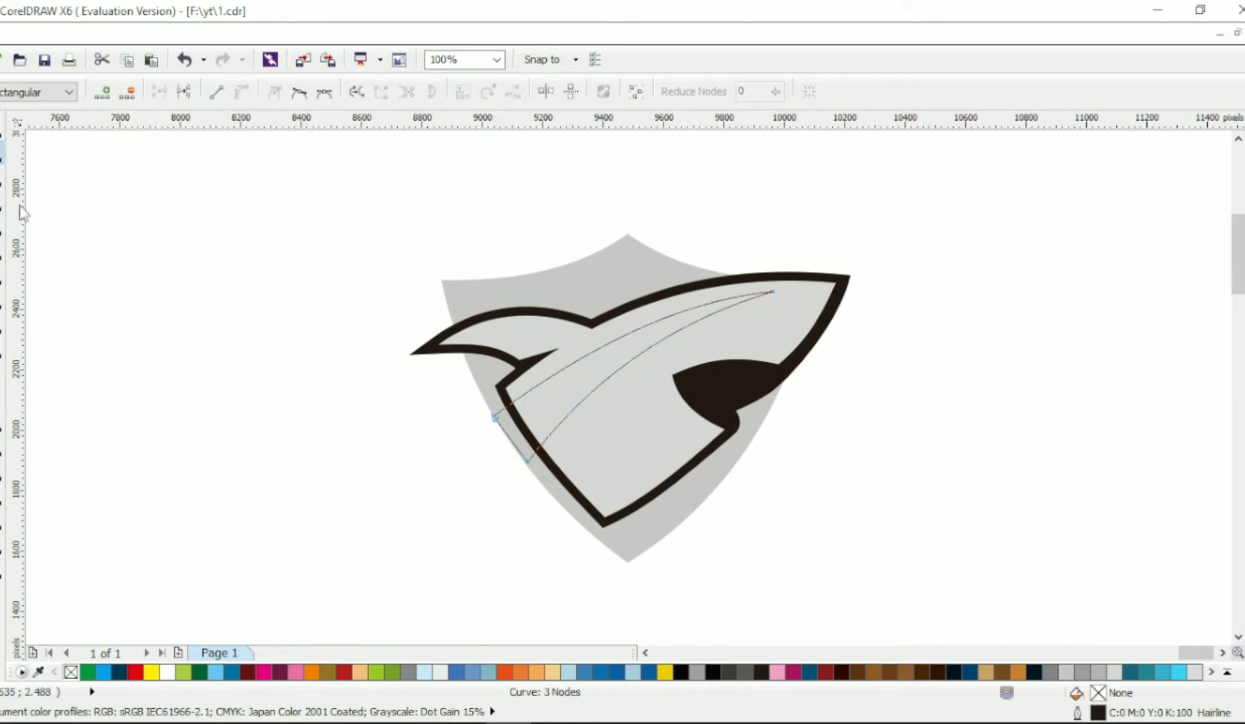
- Trim the curved stripe out of the grey head to expose the black contour underneath
{"action": "key", "text": "space"}
{"action": "left_click", "coordinate": [612, 410], "text": "shift"}
{"action": "left_click", "coordinate": [586, 91]}
{"action": "key", "text": "F10"}
{"action": "scroll", "coordinate": [669, 306], "scroll_direction": "up", "scroll_amount": 1}
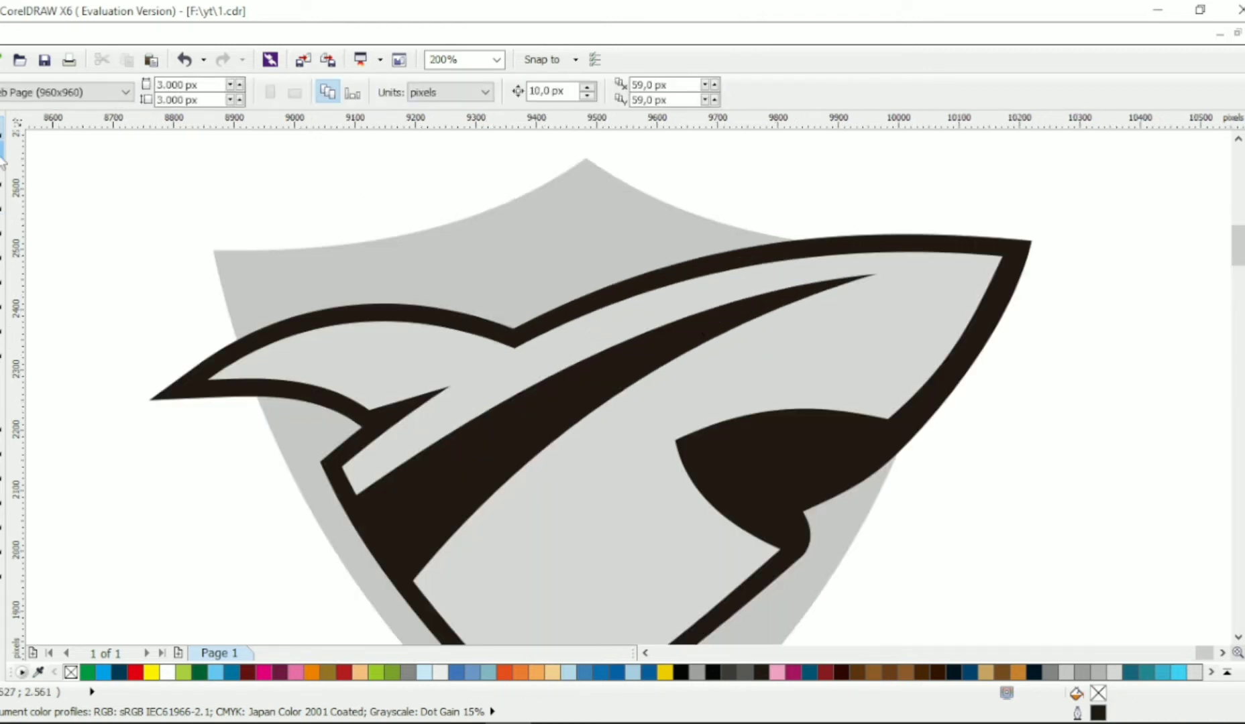
- Add nodes at the lower end of the grey head's stripe edge and pull the corner out into a sharp dark spike
{"action": "left_click", "coordinate": [634, 395]}
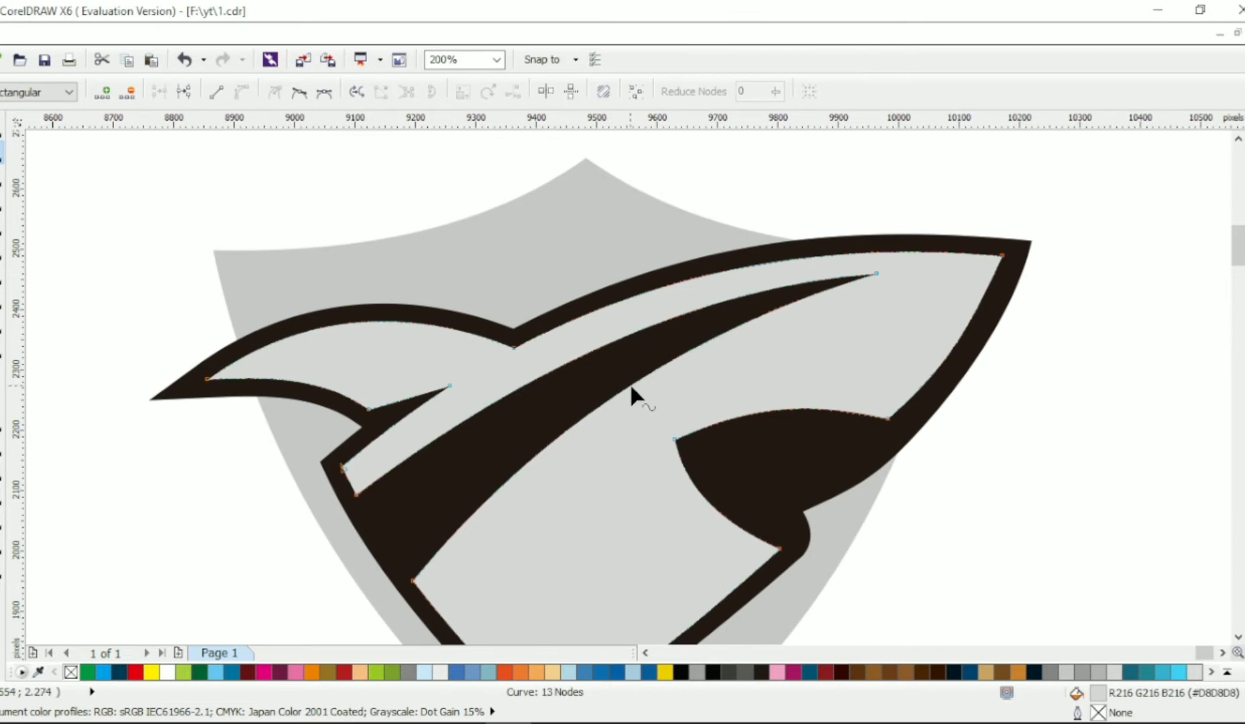
{"action": "double_click", "coordinate": [426, 565]}
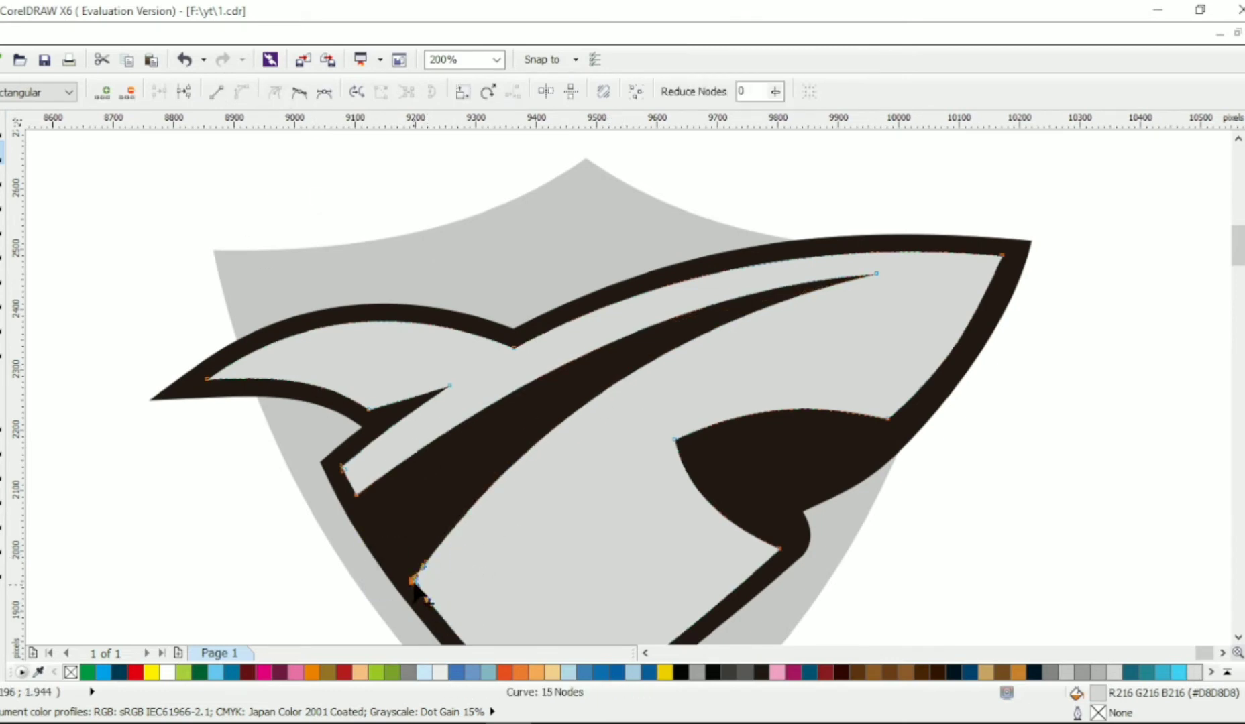
{"action": "left_click_drag", "start_coordinate": [412, 581], "coordinate": [483, 529]}
- Draw a small half-moon eye about 86 by 25 px on the dark stripe and fill it white without an outline
{"action": "left_click", "coordinate": [692, 340]}
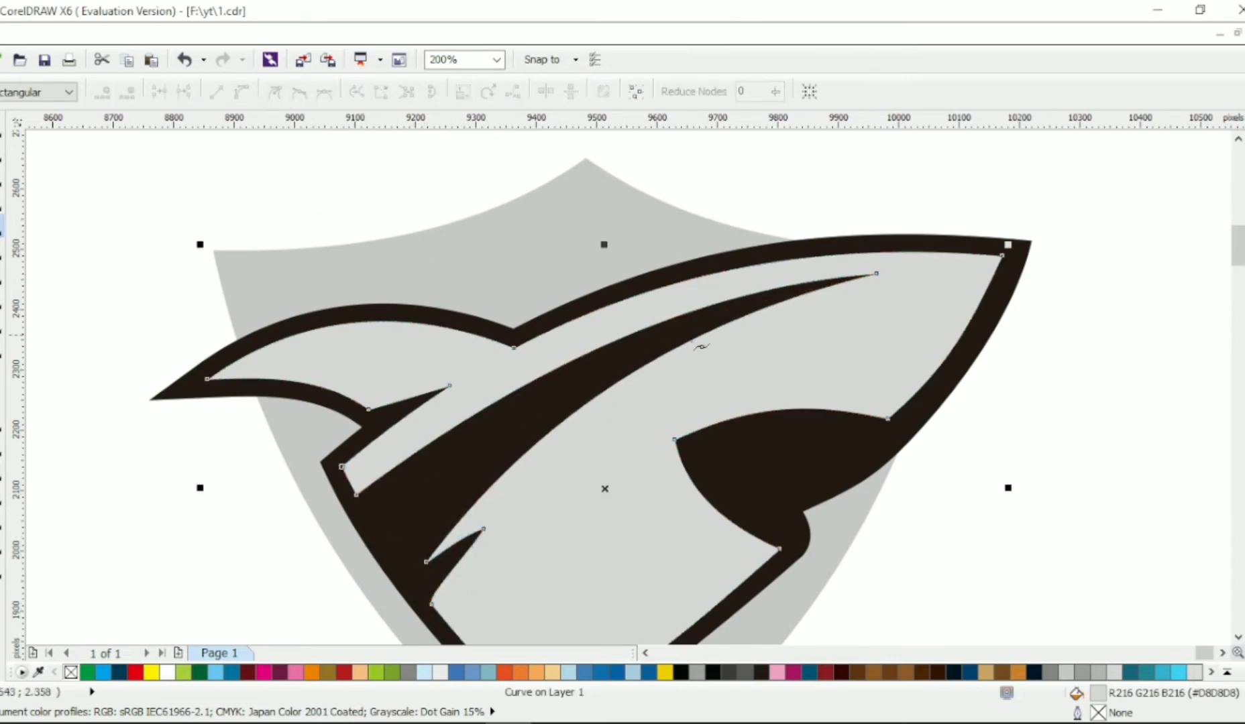
{"action": "left_click", "coordinate": [699, 310]}
{"action": "left_click", "coordinate": [745, 308]}
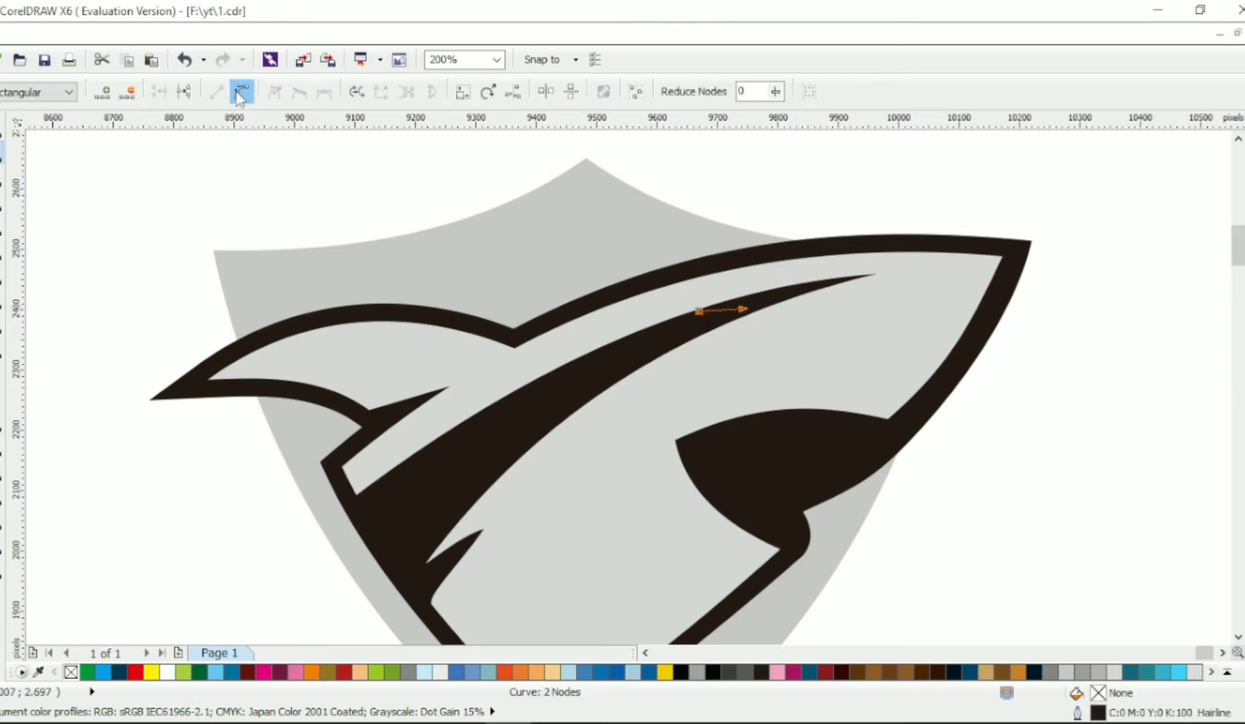
{"action": "left_click", "coordinate": [715, 330]}
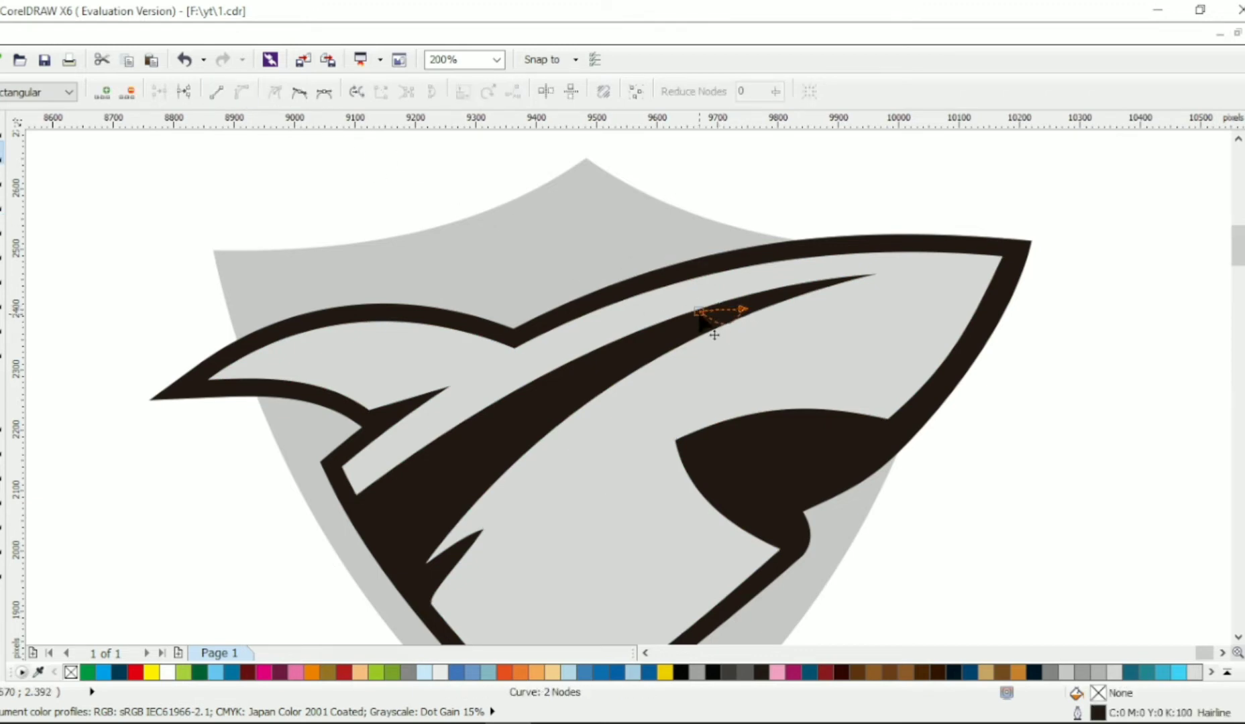
{"action": "left_click", "coordinate": [692, 312]}
{"action": "key", "text": "space"}
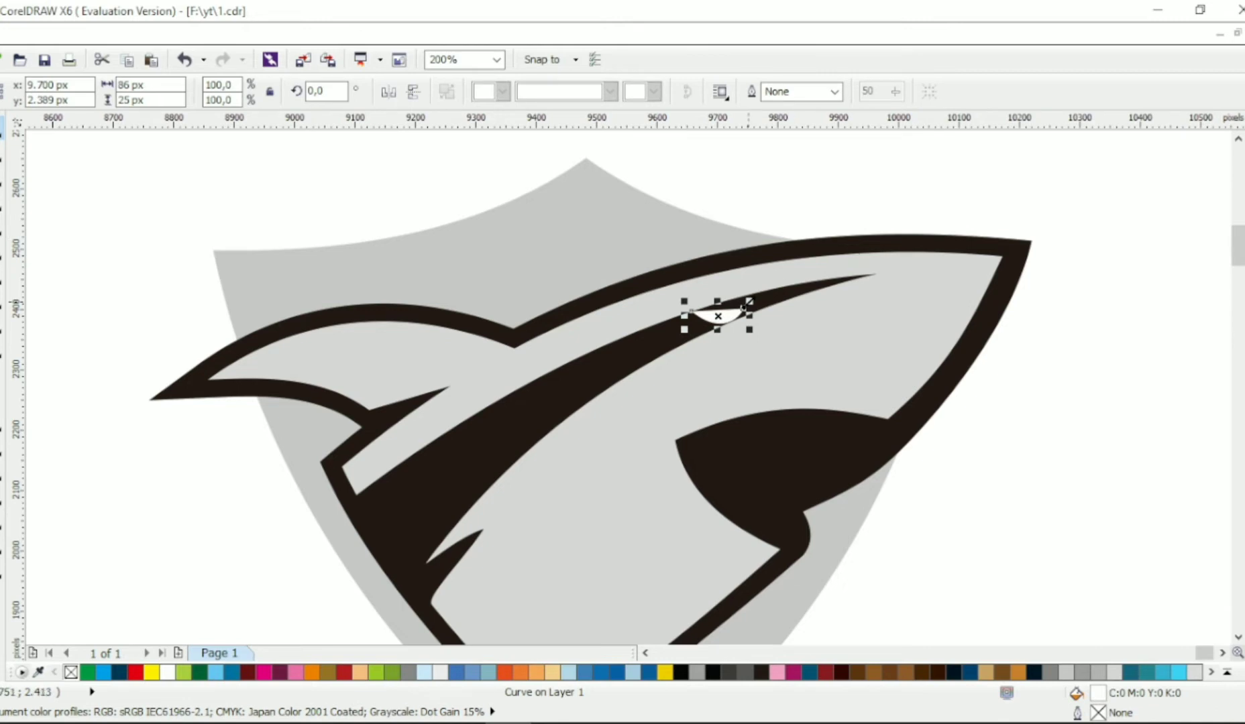
- Make an enlarged, unfilled copy of the eye about 161 by 46 px and pull a pointed notch into its lower edge
{"action": "mouse_move", "coordinate": [748, 302]}
{"action": "left_mouse_down"}
{"action": "mouse_move", "coordinate": [781, 313]}
{"action": "mouse_move", "coordinate": [773, 307]}
{"action": "left_mouse_up"}
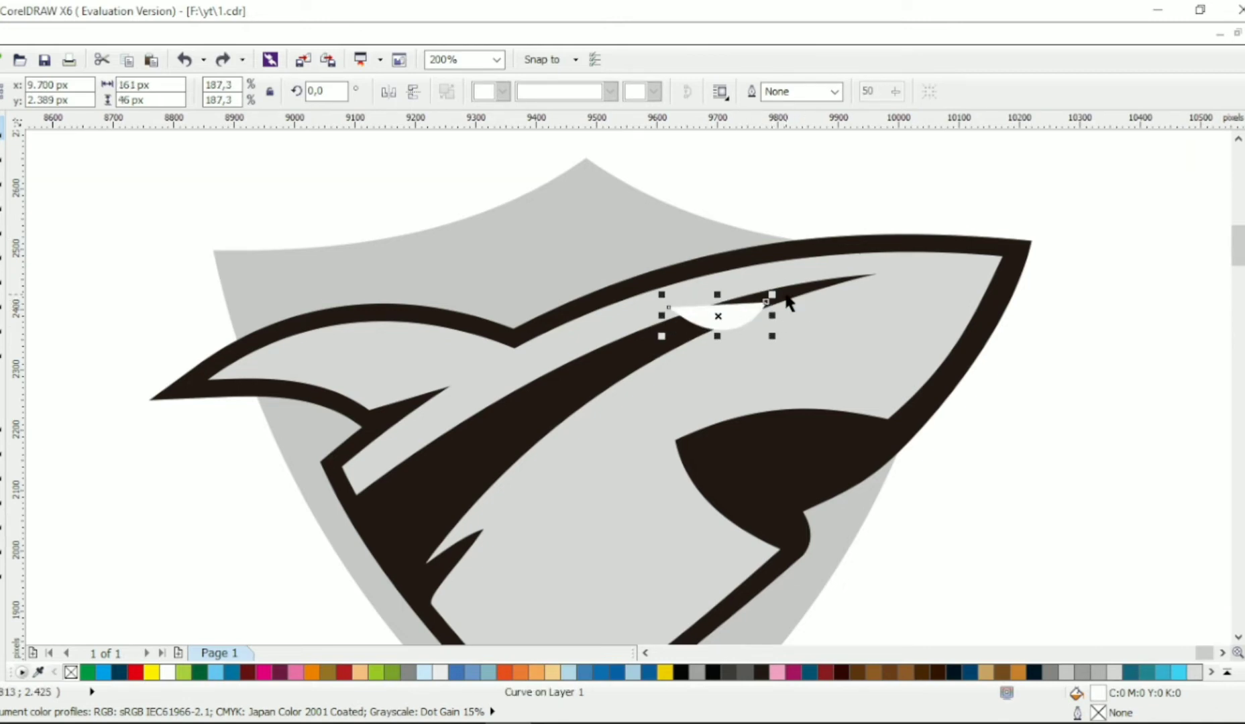
{"action": "scroll", "coordinate": [788, 304], "scroll_direction": "up", "scroll_amount": 1}
{"action": "left_click", "coordinate": [751, 305]}
{"action": "key", "text": "F10"}
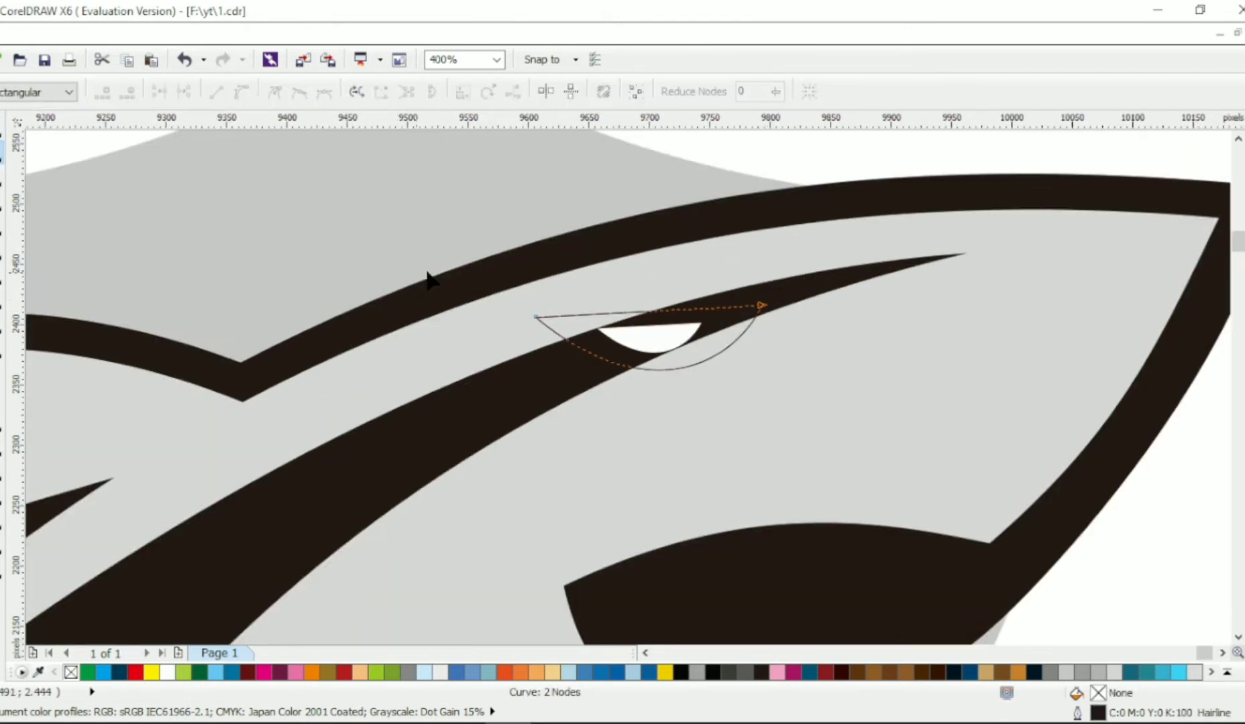
{"action": "left_click_drag", "start_coordinate": [680, 362], "coordinate": [711, 347]}
{"action": "left_click", "coordinate": [633, 370]}
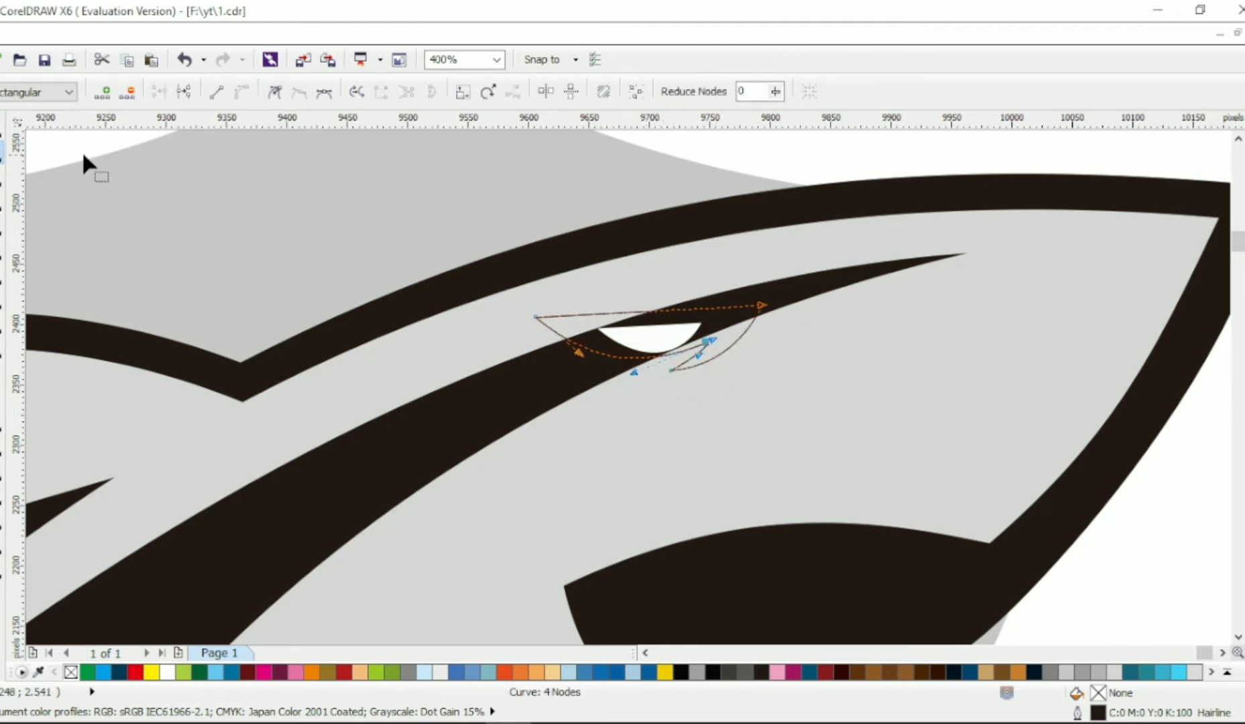
- Trim the enlarged eye outline out of the grey head and shrink the white eye to about 78 by 22 px
{"action": "key", "text": "space"}
{"action": "scroll", "coordinate": [620, 138], "scroll_direction": "down", "scroll_amount": 1}
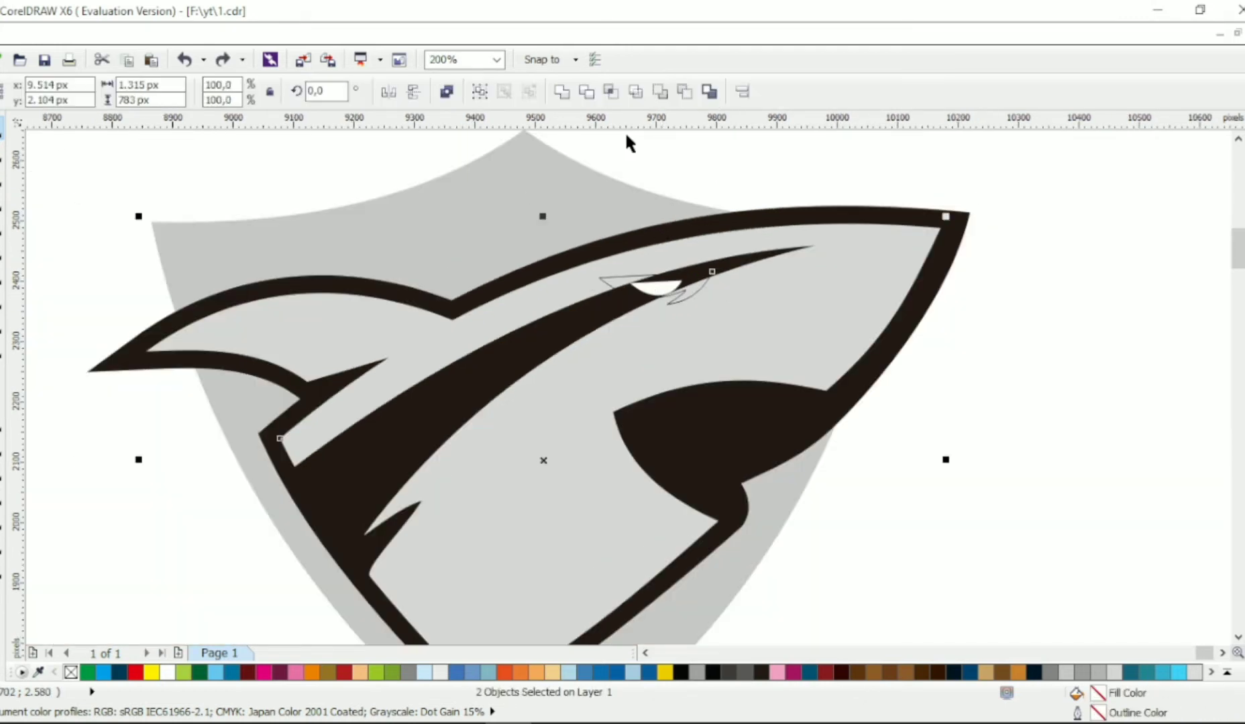
{"action": "left_click", "coordinate": [711, 336]}
{"action": "scroll", "coordinate": [708, 336], "scroll_direction": "up", "scroll_amount": 1}
{"action": "left_click", "coordinate": [656, 288]}
{"action": "scroll", "coordinate": [689, 300], "scroll_direction": "down", "scroll_amount": 1}
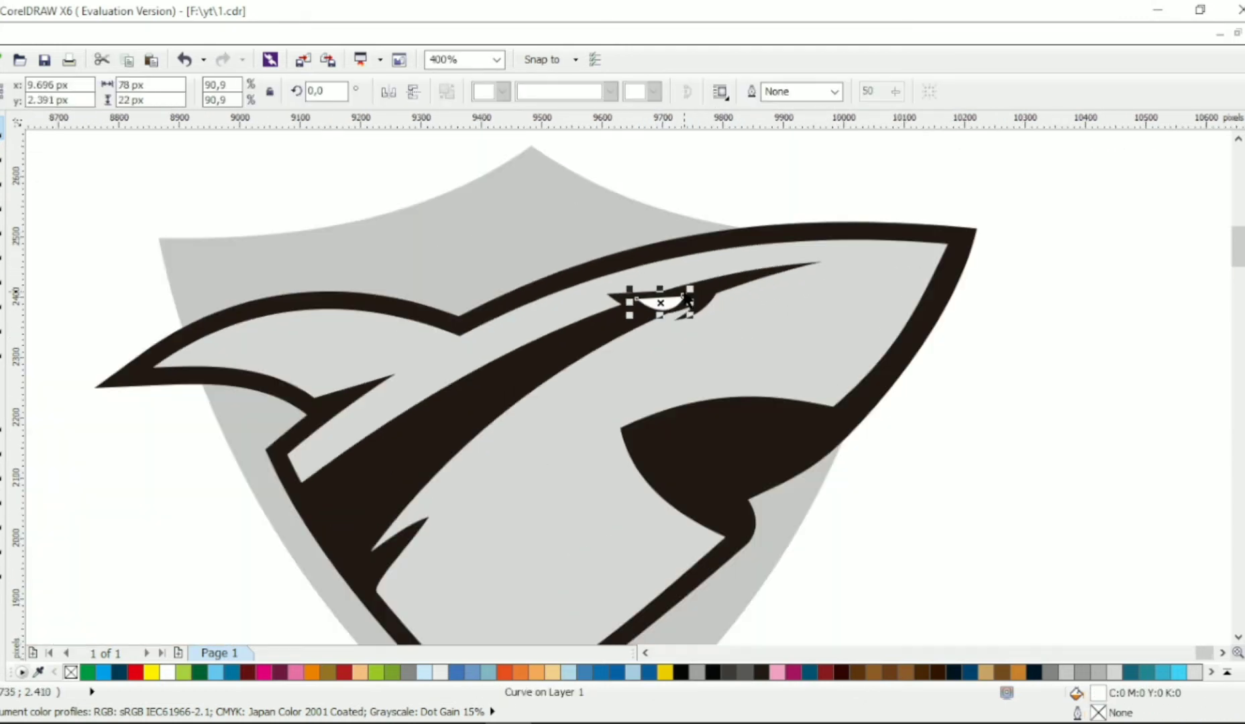
- Tighten the dark eye socket's front corner by deleting an extra node and moving the remaining nodes closer to the white eye
{"action": "key", "text": "space"}
{"action": "scroll", "coordinate": [688, 326], "scroll_direction": "up", "scroll_amount": 1}
{"action": "left_click", "coordinate": [684, 311]}
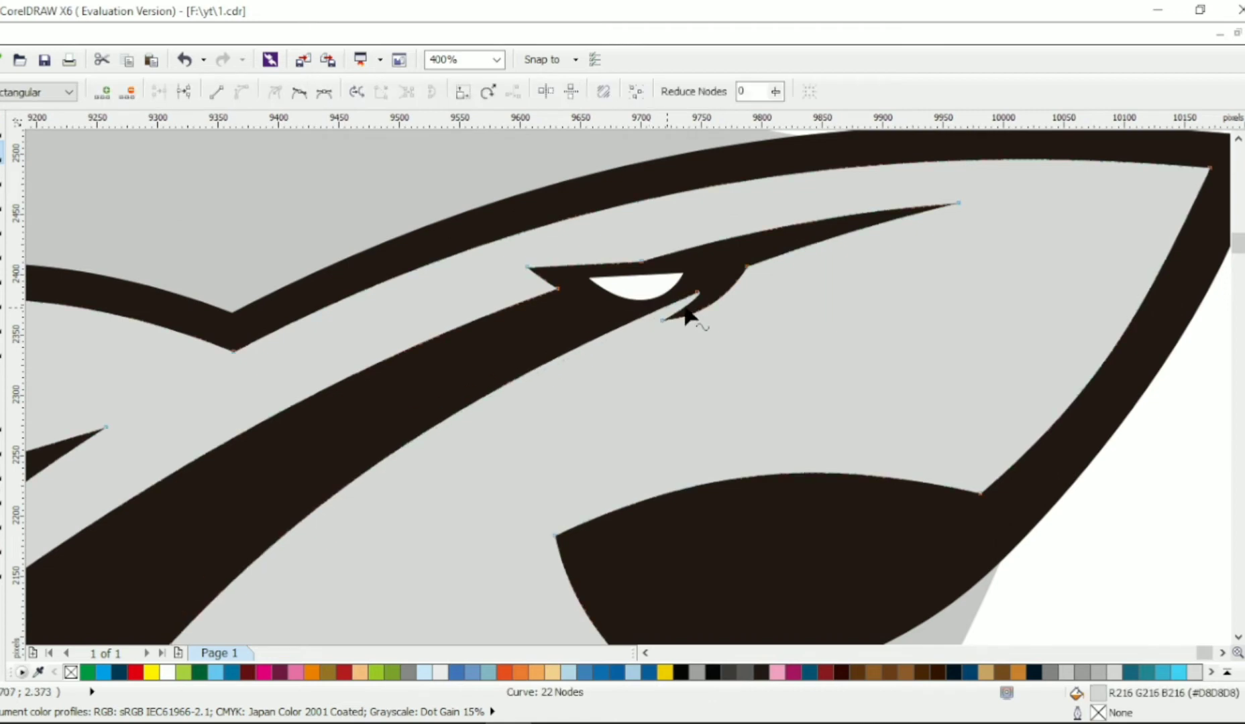
{"action": "left_click", "coordinate": [686, 311]}
{"action": "key", "text": "Delete"}
{"action": "left_click_drag", "start_coordinate": [680, 325], "coordinate": [711, 302]}
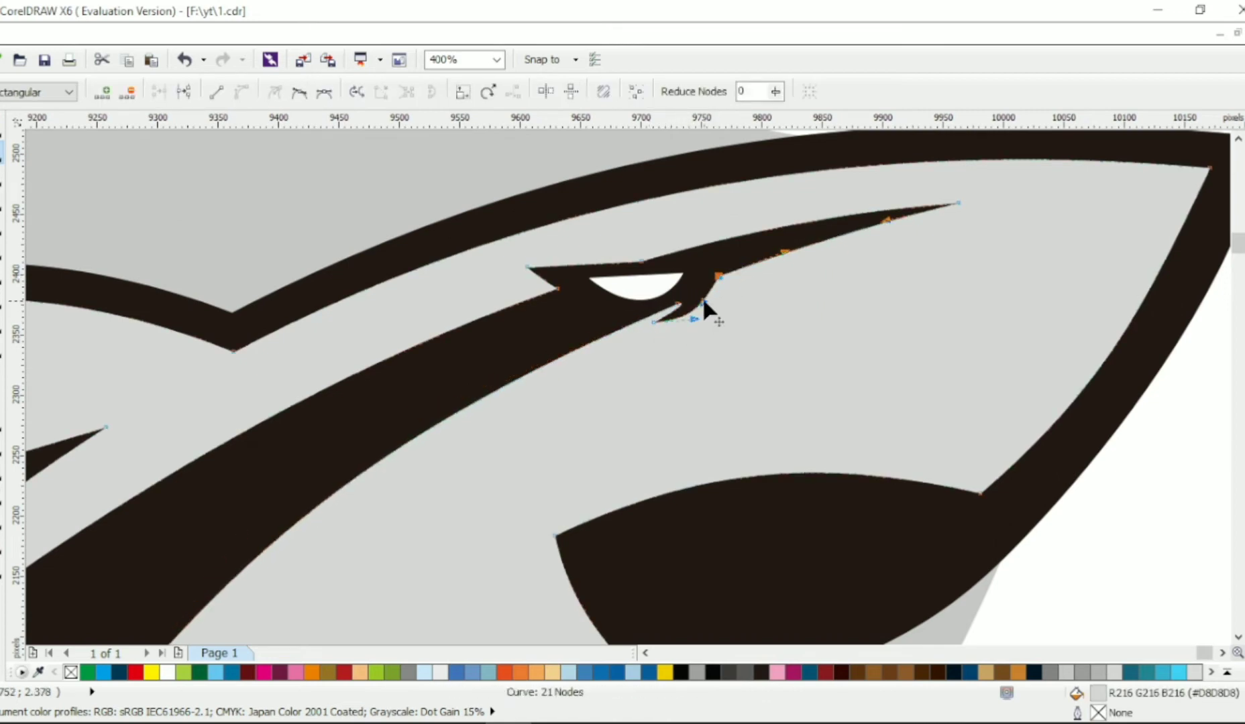
- Reshape the eye socket's rear corner into a curved point and smooth its upper edge
{"action": "left_click_drag", "start_coordinate": [521, 274], "coordinate": [489, 287]}
{"action": "scroll", "coordinate": [523, 275], "scroll_direction": "up", "scroll_amount": 1}
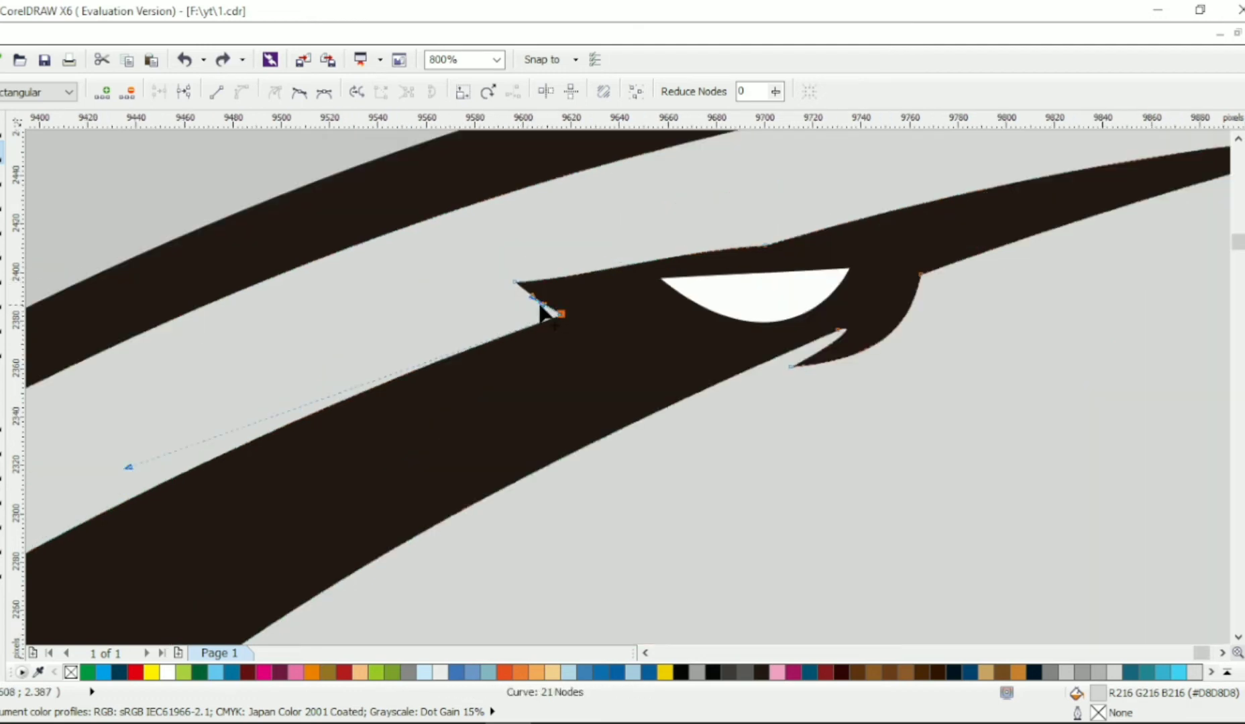
{"action": "left_click_drag", "start_coordinate": [581, 285], "coordinate": [577, 267]}
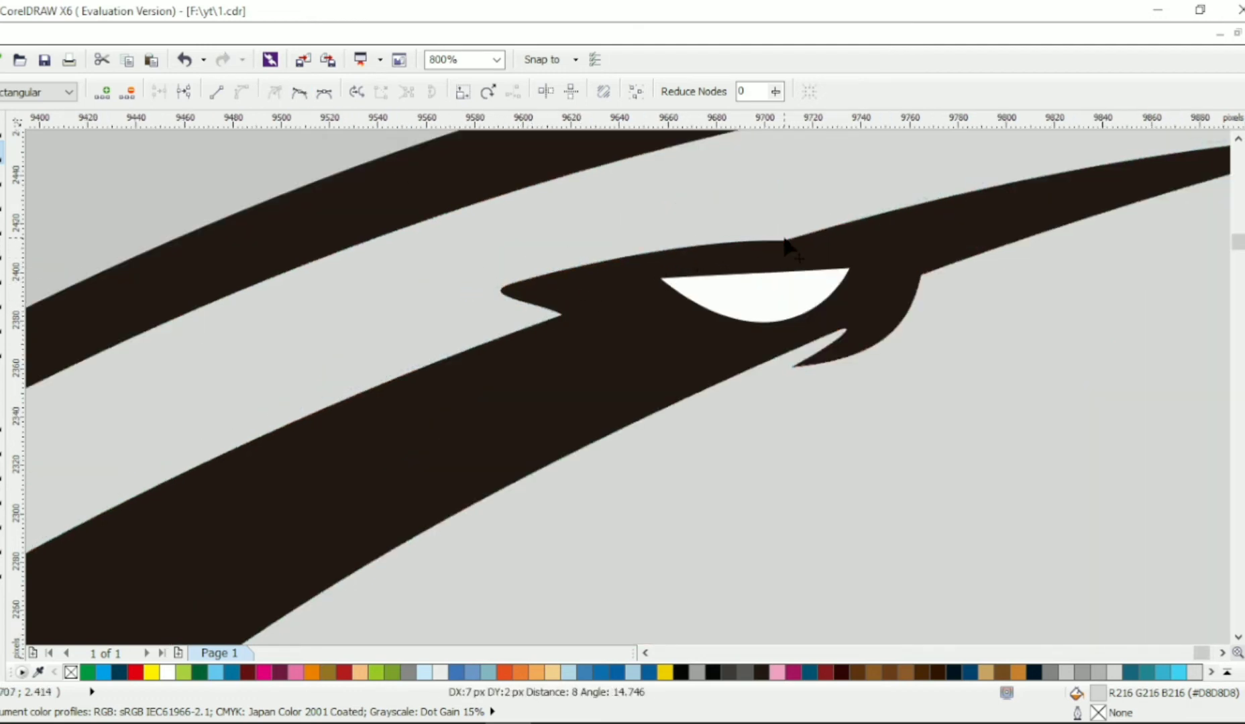
{"action": "scroll", "coordinate": [711, 243], "scroll_direction": "down", "scroll_amount": 2}
- Draw a thin triangular gill slit hanging from the dark stripe's lower edge behind the mouth and curve its sides
{"action": "key", "text": "F5"}
{"action": "left_click", "coordinate": [527, 342]}
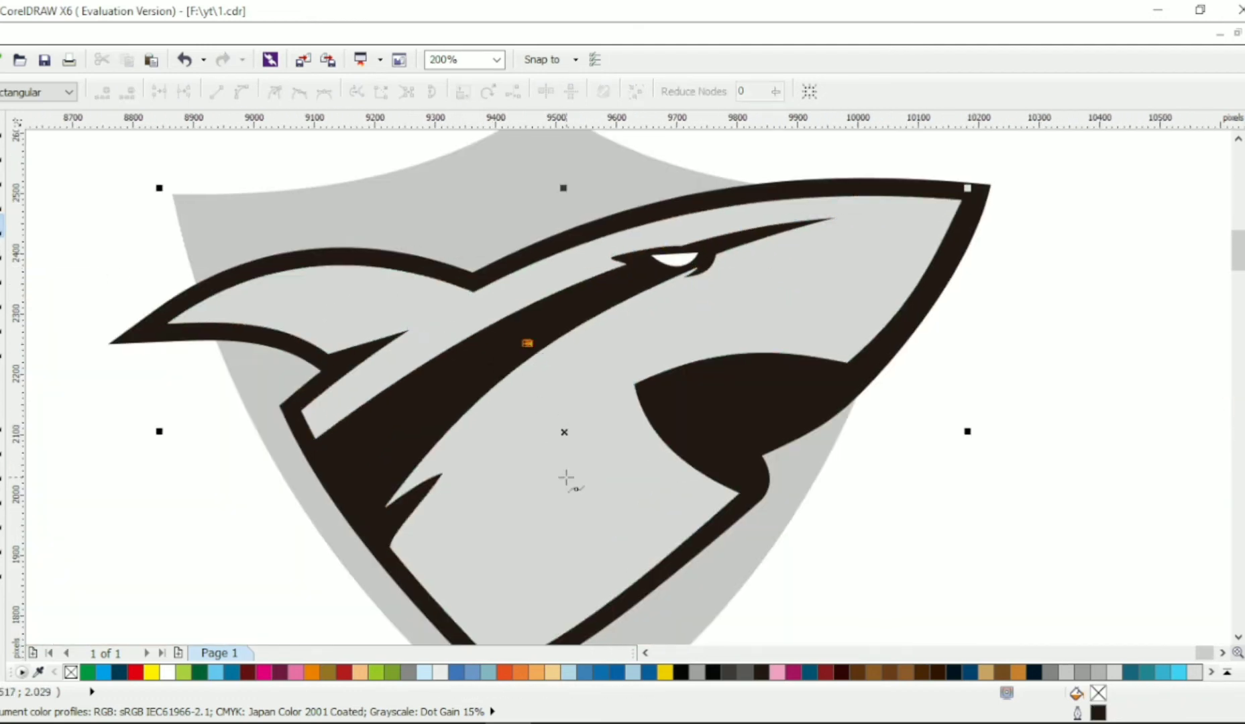
{"action": "left_click", "coordinate": [568, 468]}
{"action": "left_click", "coordinate": [504, 357]}
{"action": "key", "text": "F10"}
{"action": "mouse_move", "coordinate": [537, 386]}
{"action": "left_mouse_down"}
{"action": "mouse_move", "coordinate": [514, 417]}
{"action": "mouse_move", "coordinate": [537, 411]}
{"action": "mouse_move", "coordinate": [495, 401]}
{"action": "mouse_move", "coordinate": [511, 379]}
{"action": "left_mouse_up"}
- Place two smaller copies of the gill slit behind it, the last one rotated to 355°, and adjust their upper nodes under the stripe
{"action": "key", "text": "space"}
{"action": "left_click_drag", "start_coordinate": [586, 473], "coordinate": [538, 456]}
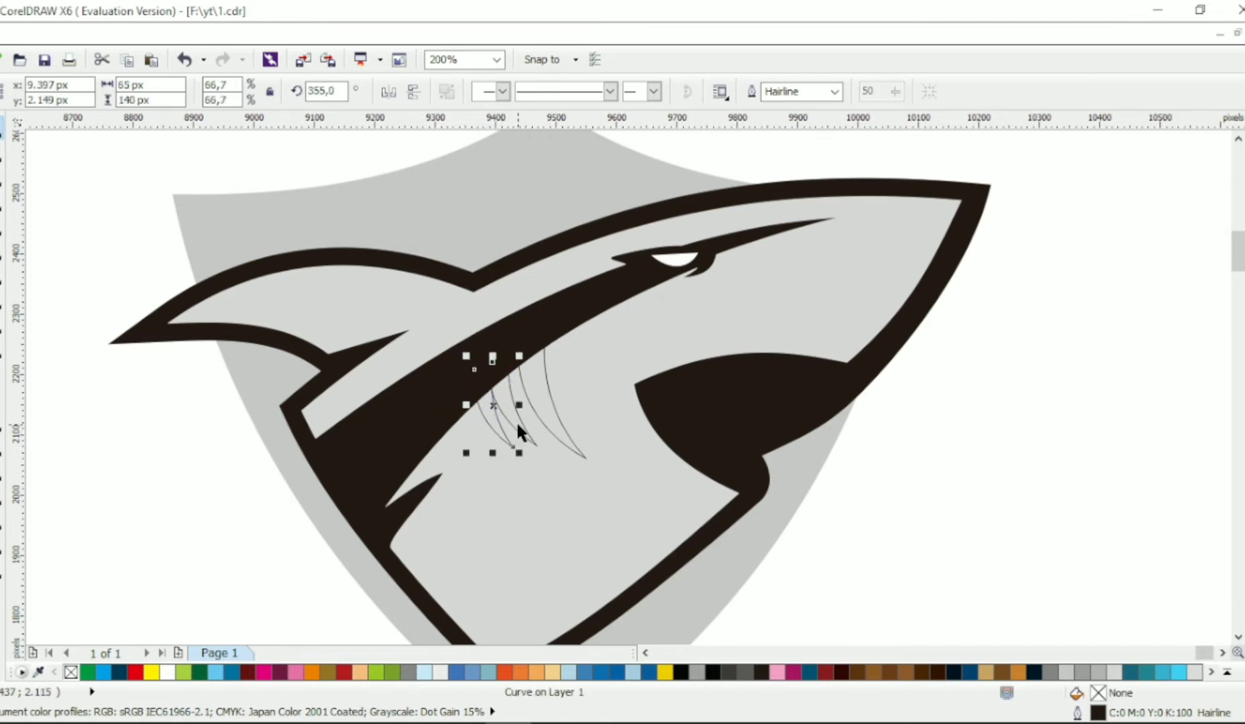
{"action": "left_click", "coordinate": [515, 420], "text": "shift"}
{"action": "left_click", "coordinate": [624, 272]}
{"action": "key", "text": "F10"}
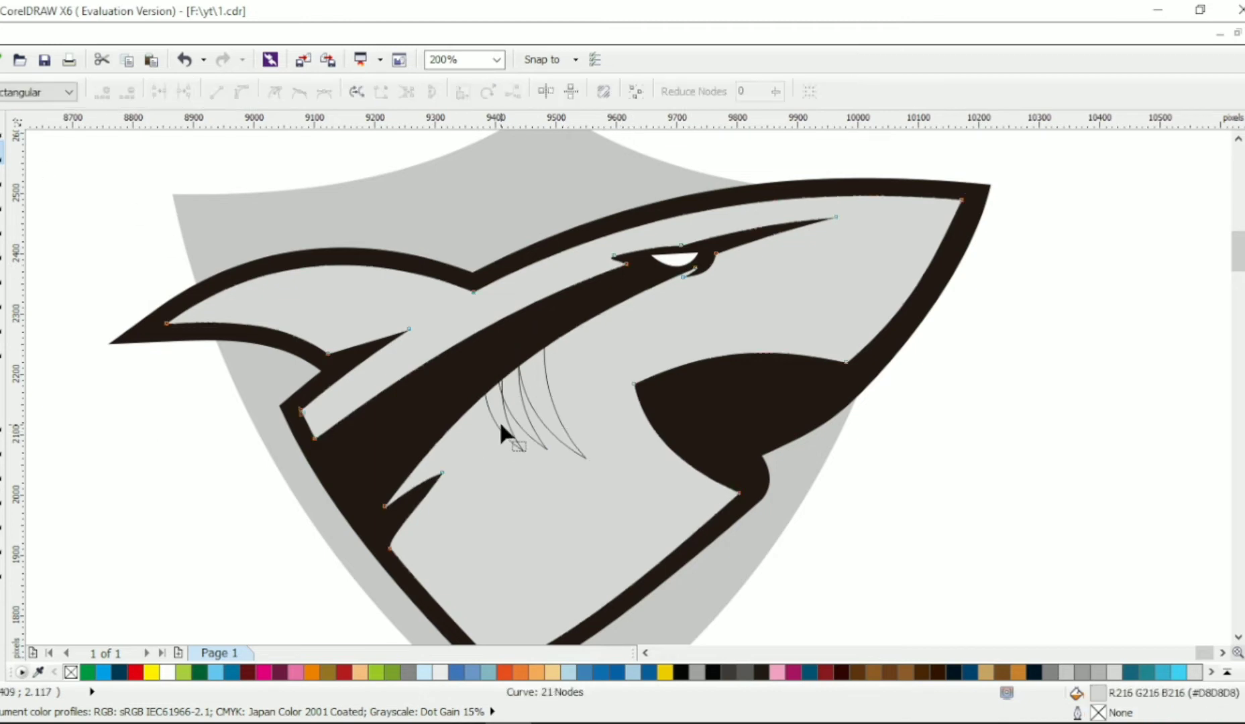
{"action": "left_click", "coordinate": [500, 430]}
{"action": "left_click_drag", "start_coordinate": [527, 458], "coordinate": [497, 393]}
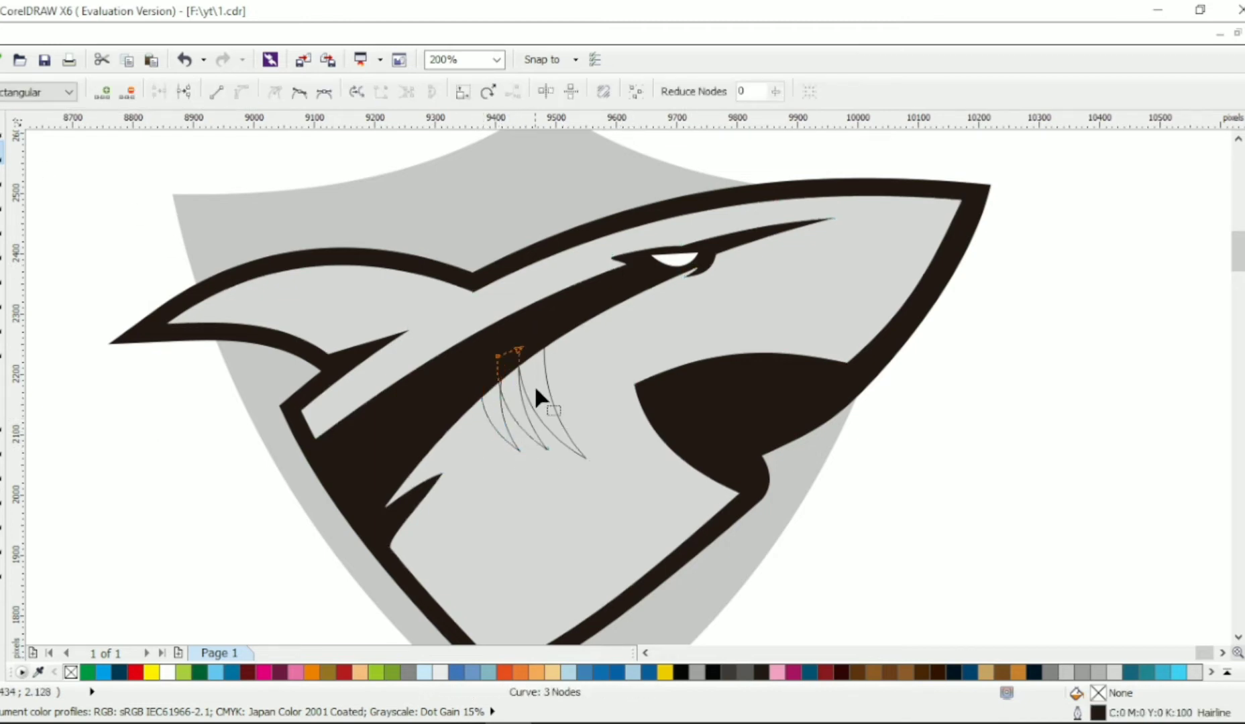
- Trim the three gill slit shapes out of the grey head to expose the black beneath
{"action": "key", "text": "space"}
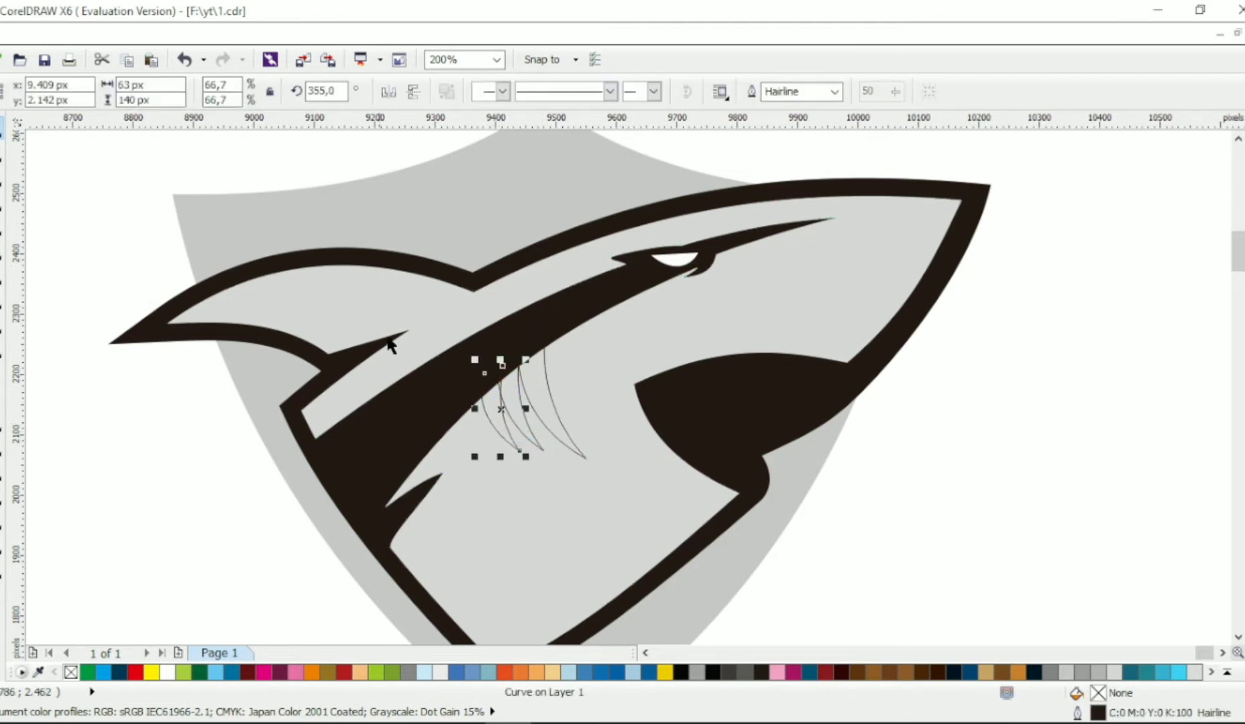
{"action": "scroll", "coordinate": [472, 374], "scroll_direction": "up", "scroll_amount": 1}
{"action": "left_click", "coordinate": [564, 431], "text": "shift"}
{"action": "left_click", "coordinate": [627, 389], "text": "shift"}
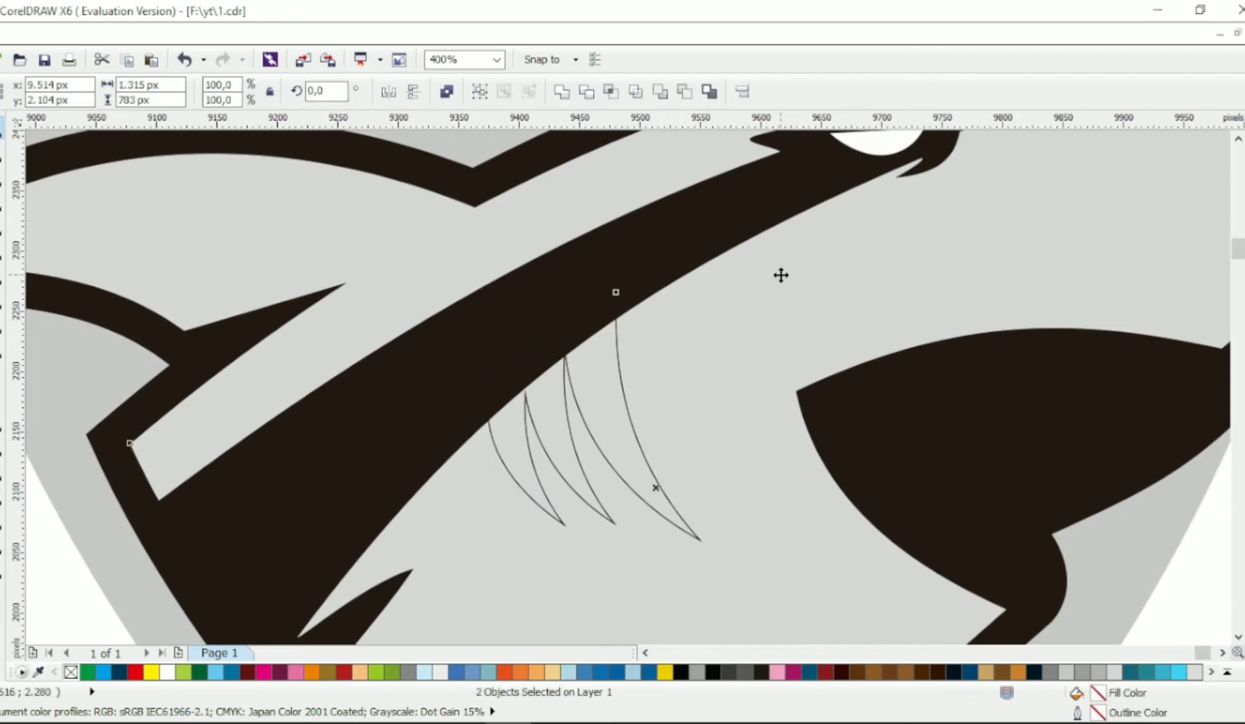
{"action": "left_click", "coordinate": [630, 469]}
{"action": "scroll", "coordinate": [930, 472], "scroll_direction": "down", "scroll_amount": 1}
{"action": "scroll", "coordinate": [941, 474], "scroll_direction": "down", "scroll_amount": 1}
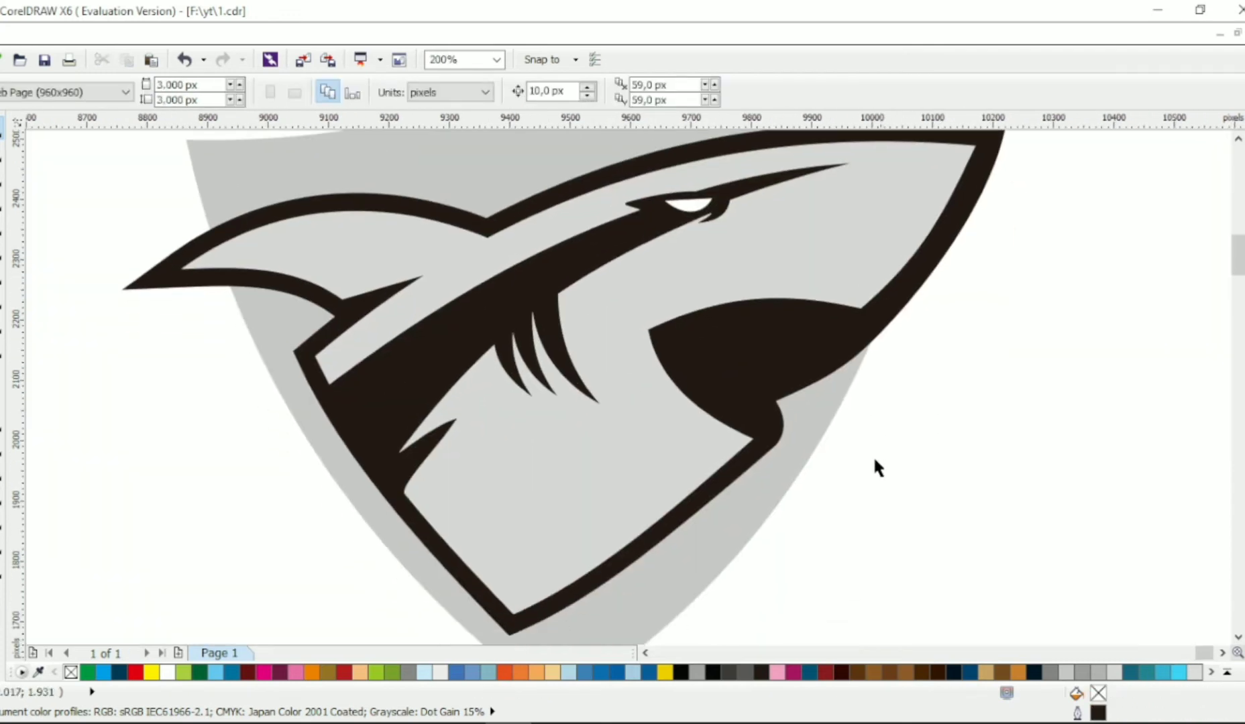
- Draw a closed four-sided shape over the lower jaw, from the throat down past the contour and up to the lip
{"action": "key", "text": "space"}
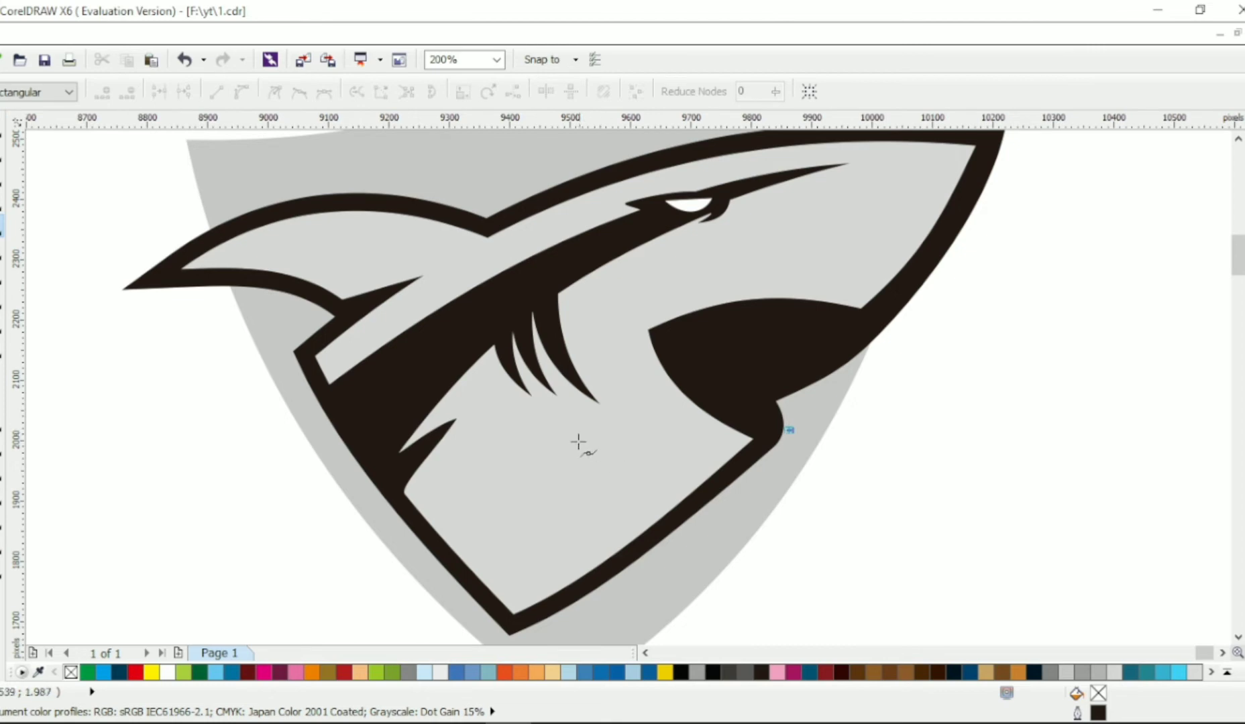
{"action": "left_click", "coordinate": [531, 430]}
{"action": "left_click", "coordinate": [408, 563]}
{"action": "scroll", "coordinate": [429, 536], "scroll_direction": "down", "scroll_amount": 1}
{"action": "left_click", "coordinate": [482, 613]}
{"action": "left_click", "coordinate": [788, 394]}
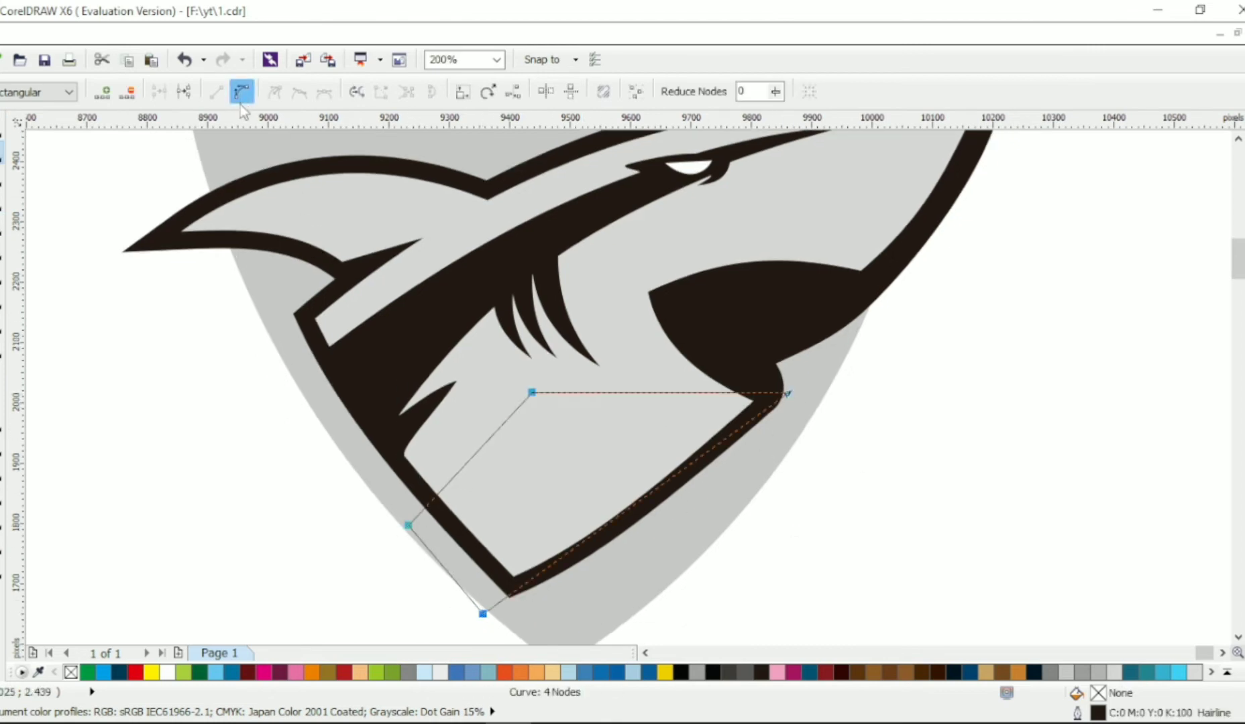
- Curve the jaw shape's long sides and pull a pointed notch into its upper rear corner
{"action": "left_click_drag", "start_coordinate": [643, 498], "coordinate": [691, 533]}
{"action": "mouse_move", "coordinate": [638, 396]}
{"action": "left_mouse_down"}
{"action": "mouse_move", "coordinate": [673, 425]}
{"action": "mouse_move", "coordinate": [644, 414]}
{"action": "left_mouse_up"}
{"action": "double_click", "coordinate": [504, 414]}
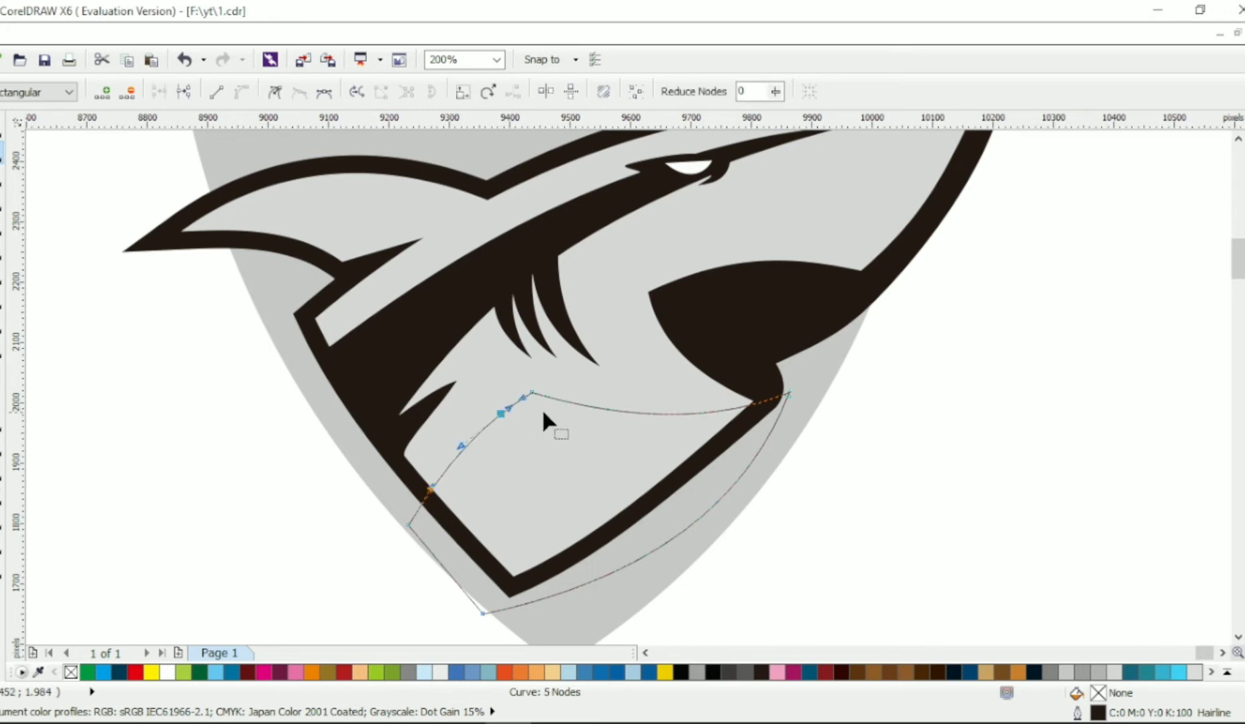
{"action": "double_click", "coordinate": [524, 395]}
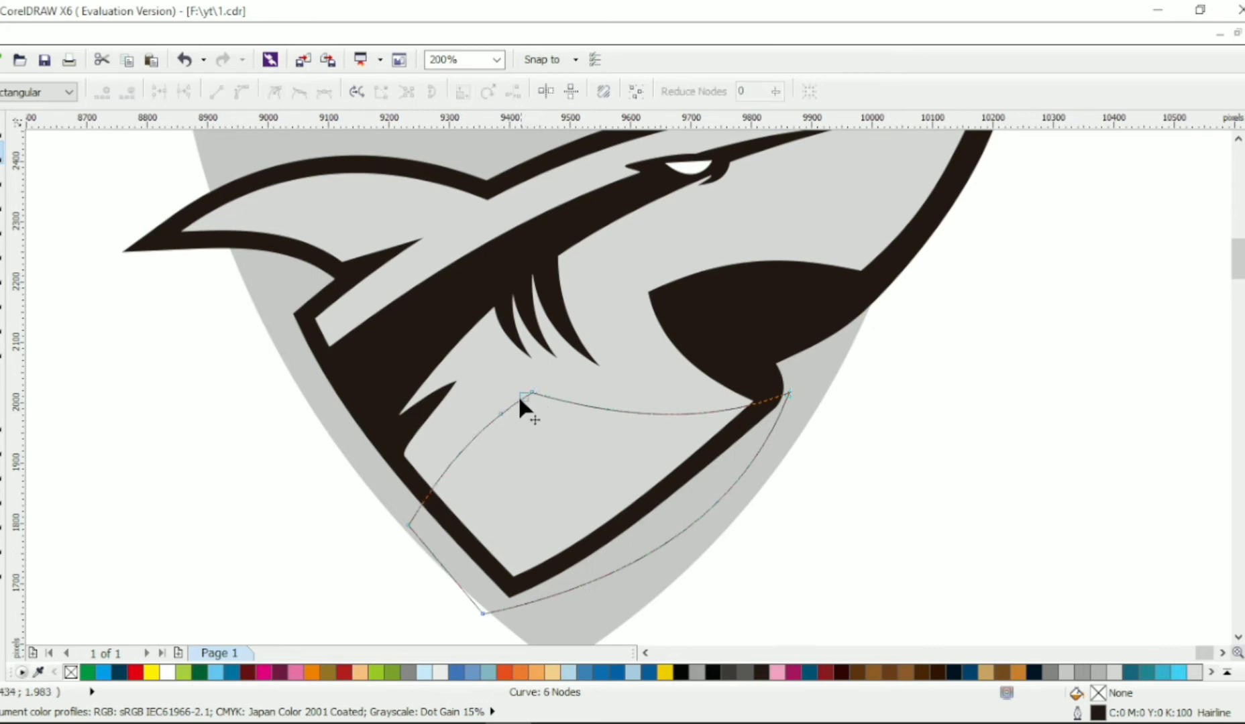
{"action": "left_click_drag", "start_coordinate": [557, 424], "coordinate": [513, 430]}
- Trim the jaw shape out of the grey head and delete the leftover cutting shape
{"action": "key", "text": "space"}
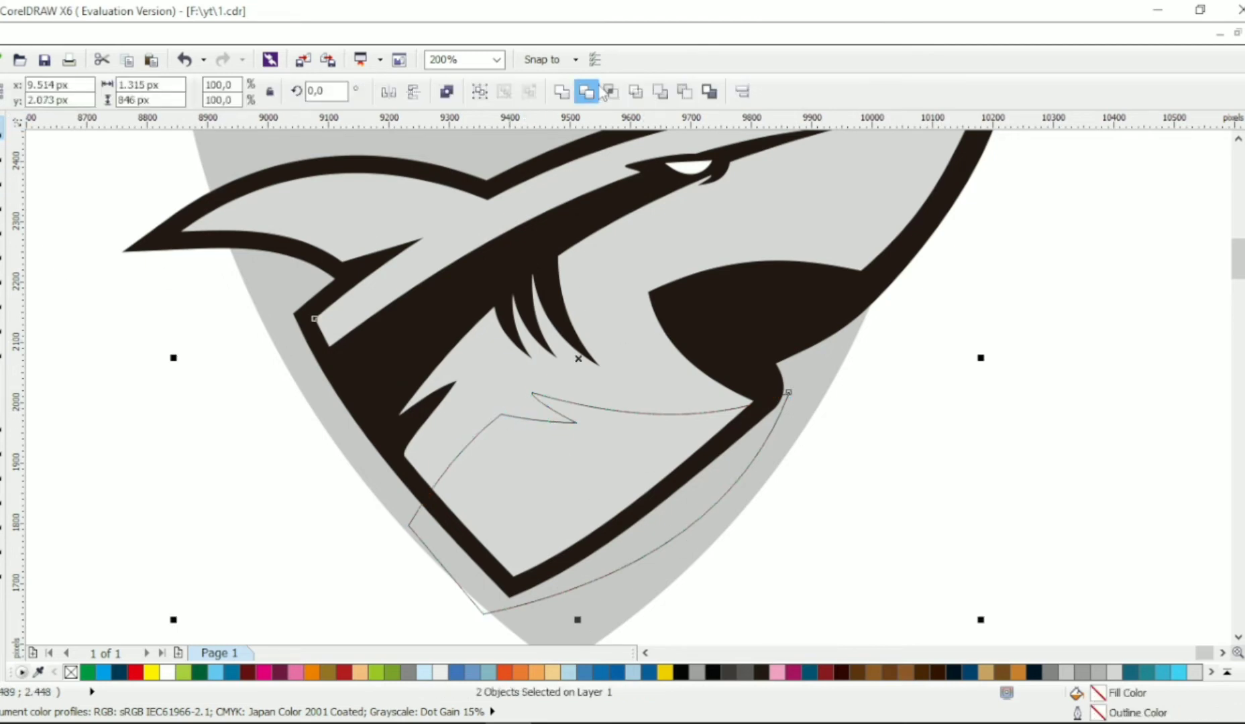
{"action": "left_click", "coordinate": [750, 450]}
{"action": "key", "text": "Delete"}
{"action": "scroll", "coordinate": [750, 450], "scroll_direction": "down", "scroll_amount": 1}
{"action": "scroll", "coordinate": [567, 310], "scroll_direction": "up", "scroll_amount": 1}
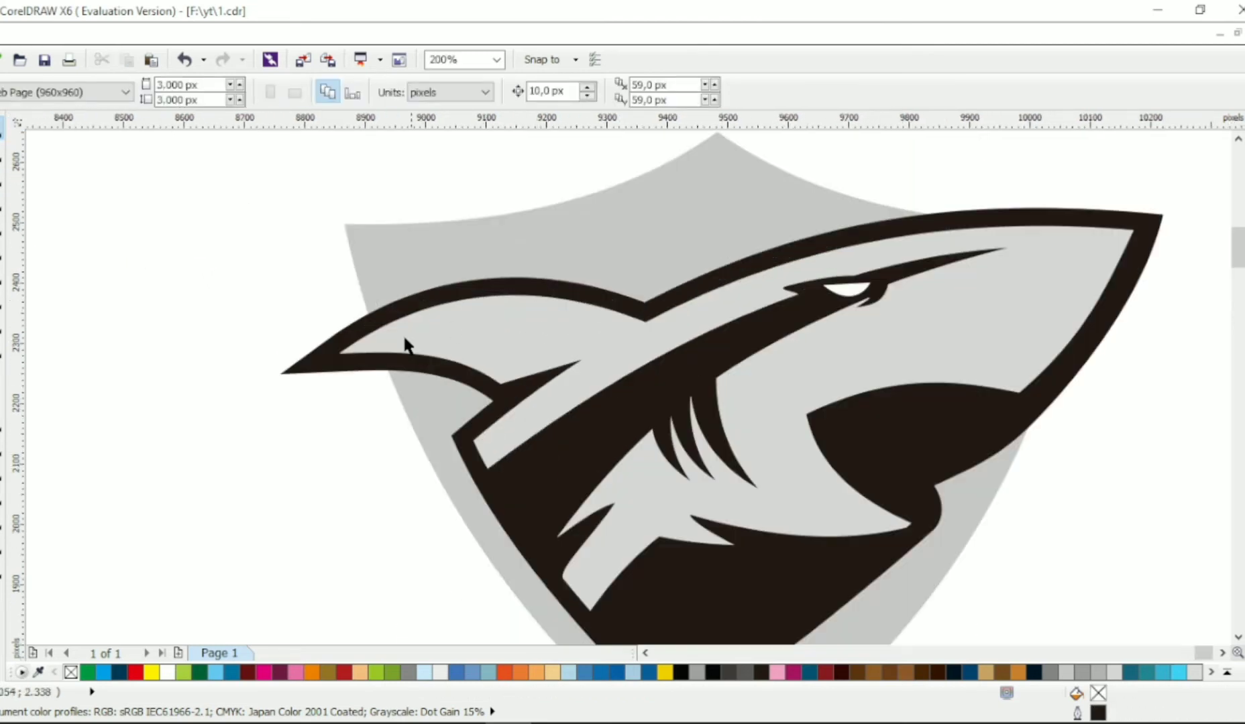
- Remove the extra node on the black contour's fin and pull the fin tip slightly inward
{"action": "key", "text": "space"}
{"action": "left_click", "coordinate": [469, 288]}
{"action": "key", "text": "Delete"}
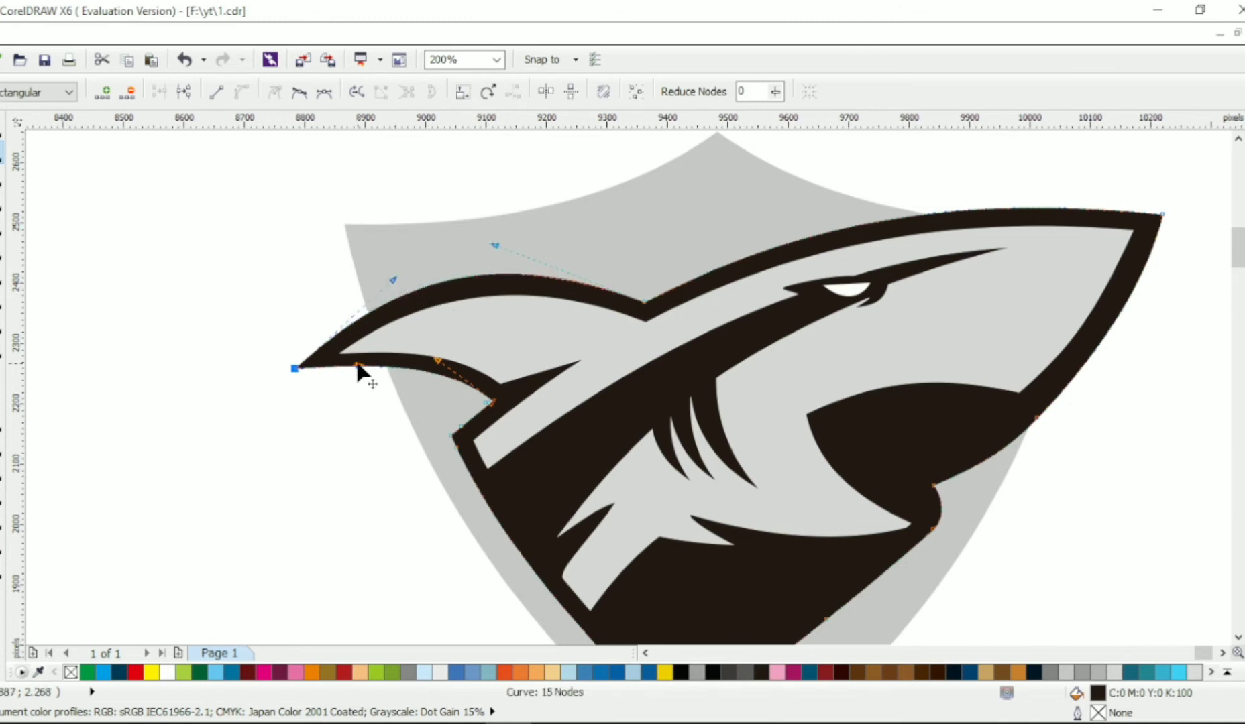
{"action": "key", "text": "space"}
- Add nodes at the mouth's rear corner and pull it down into a curved, pointed hook
{"action": "scroll", "coordinate": [671, 268], "scroll_direction": "down", "scroll_amount": 1}
{"action": "scroll", "coordinate": [657, 329], "scroll_direction": "up", "scroll_amount": 1}
{"action": "key", "text": "Escape"}
{"action": "key", "text": "space"}
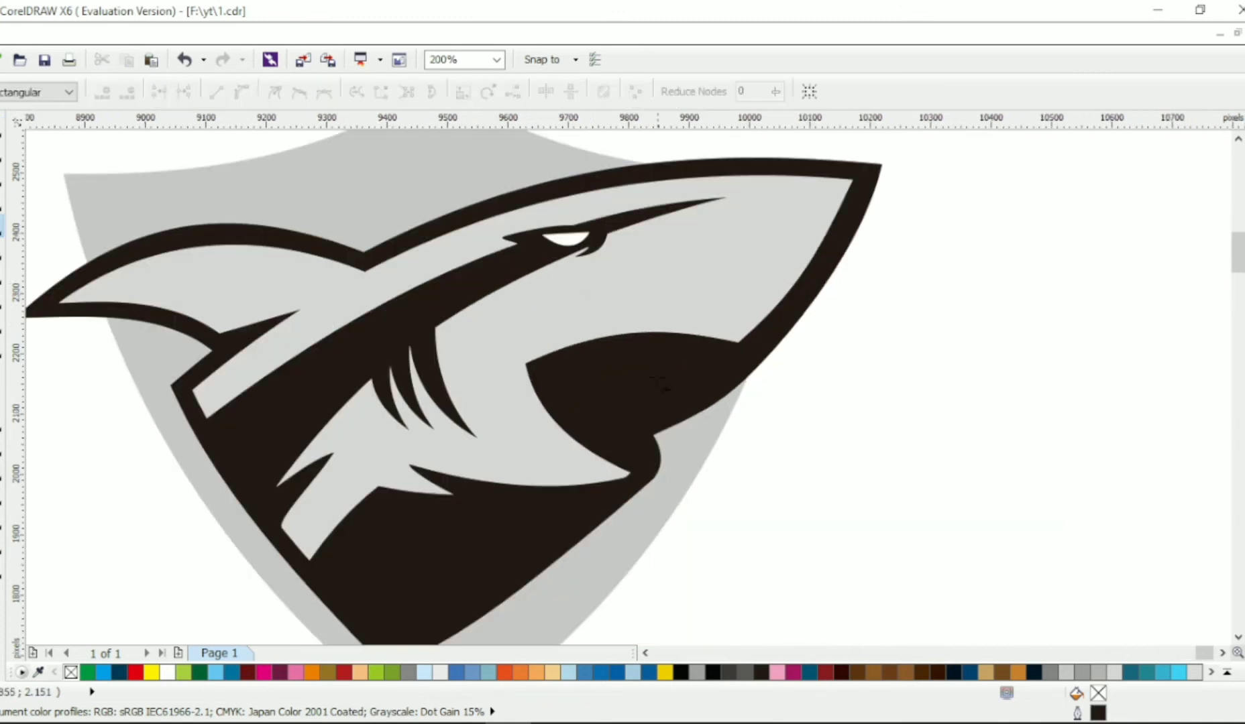
{"action": "scroll", "coordinate": [506, 381], "scroll_direction": "up", "scroll_amount": 1}
{"action": "left_click", "coordinate": [405, 387]}
{"action": "left_click", "coordinate": [410, 397]}
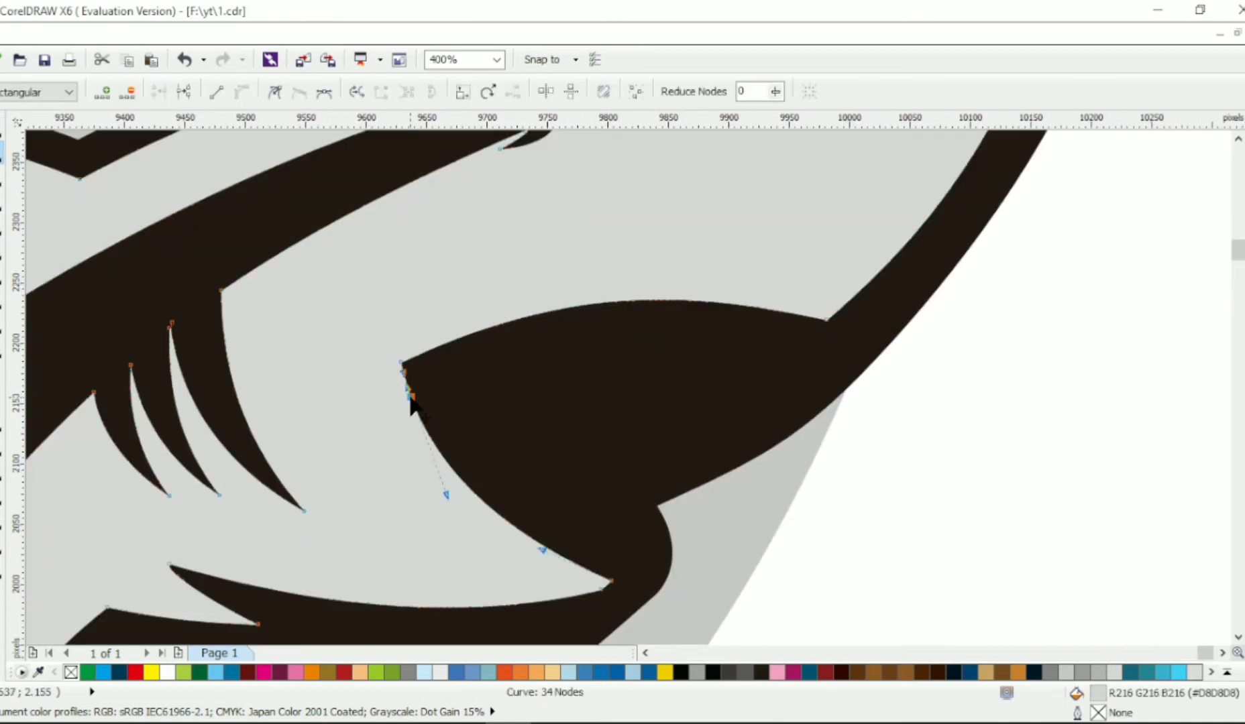
{"action": "left_click_drag", "start_coordinate": [423, 358], "coordinate": [371, 443]}
- Pull a small pointed notch into the mouth's upper edge and smooth the curve leading to the mouth corner
{"action": "double_click", "coordinate": [637, 310]}
{"action": "left_click_drag", "start_coordinate": [636, 310], "coordinate": [627, 299]}
{"action": "scroll", "coordinate": [670, 328], "scroll_direction": "down", "scroll_amount": 2}
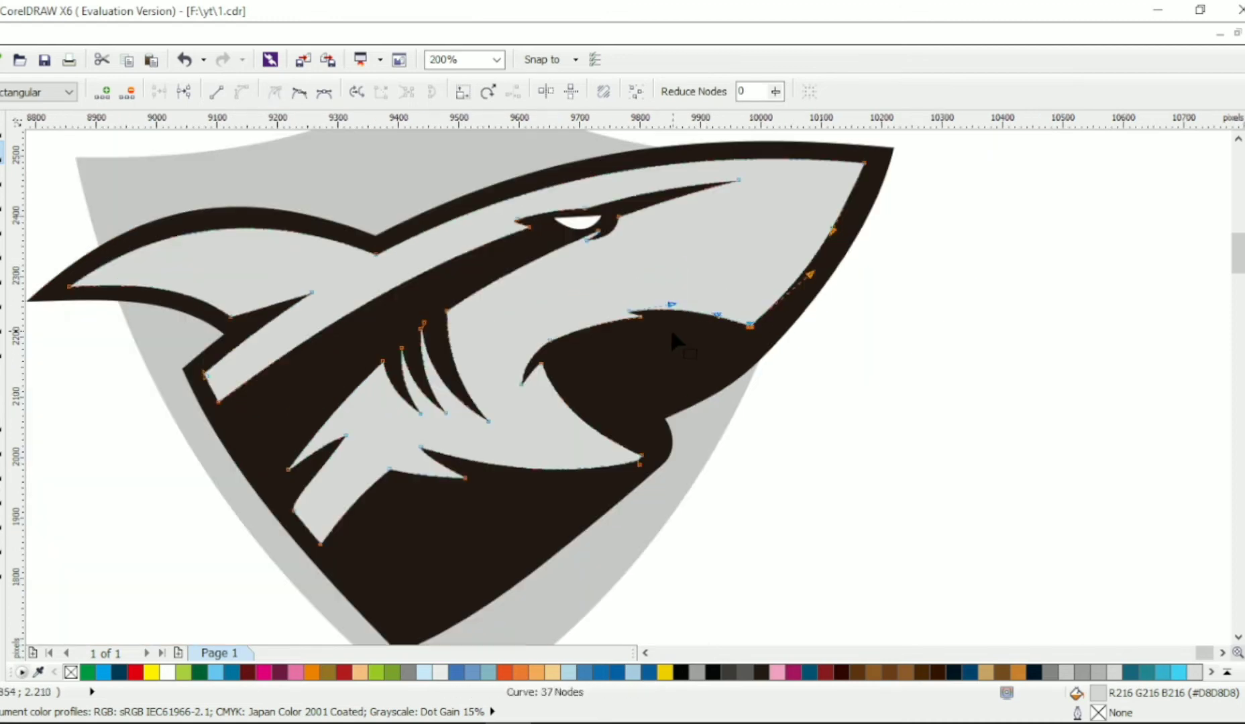
{"action": "scroll", "coordinate": [450, 409], "scroll_direction": "up", "scroll_amount": 2}
{"action": "left_click_drag", "start_coordinate": [480, 356], "coordinate": [497, 362]}
{"action": "scroll", "coordinate": [643, 388], "scroll_direction": "down", "scroll_amount": 2}
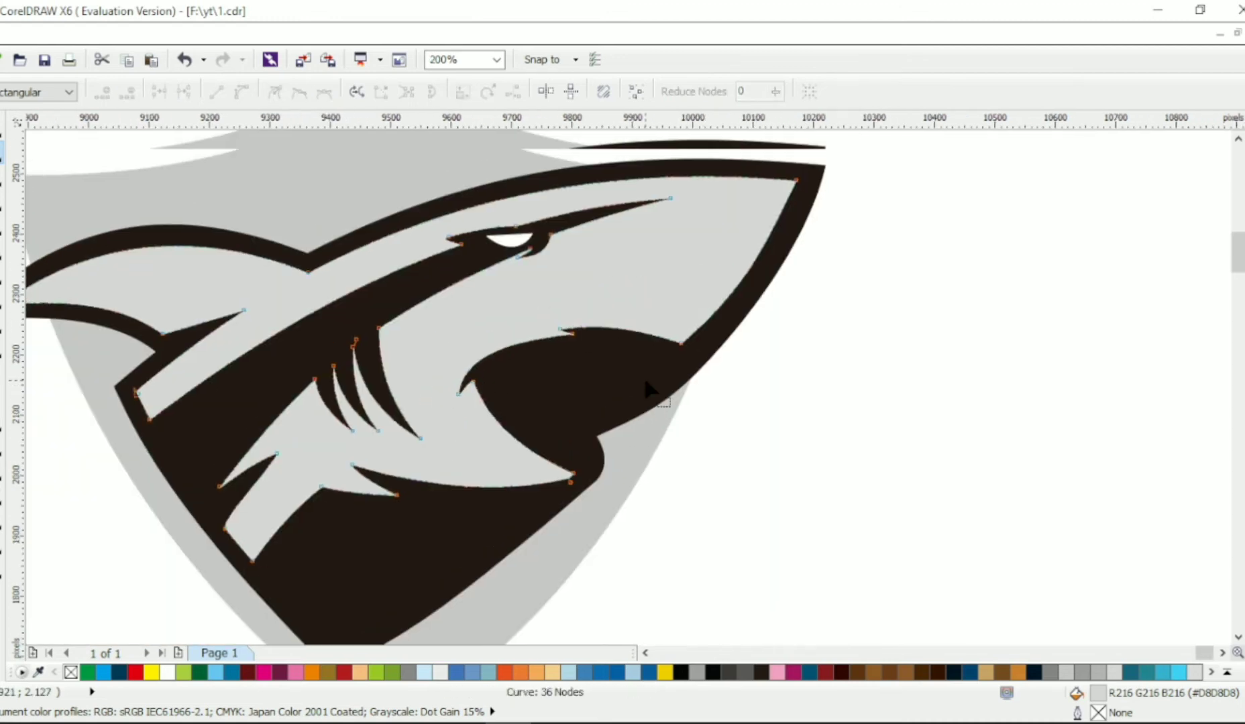
- Draw a jagged row of upper teeth inside the mouth, filled white without outline, and arch its upper edge
{"action": "scroll", "coordinate": [666, 375], "scroll_direction": "up", "scroll_amount": 2}
{"action": "mouse_move", "coordinate": [674, 355]}
{"action": "left_mouse_down"}
{"action": "mouse_move", "coordinate": [574, 389]}
{"action": "mouse_move", "coordinate": [499, 368]}
{"action": "mouse_move", "coordinate": [392, 363]}
{"action": "left_mouse_up"}
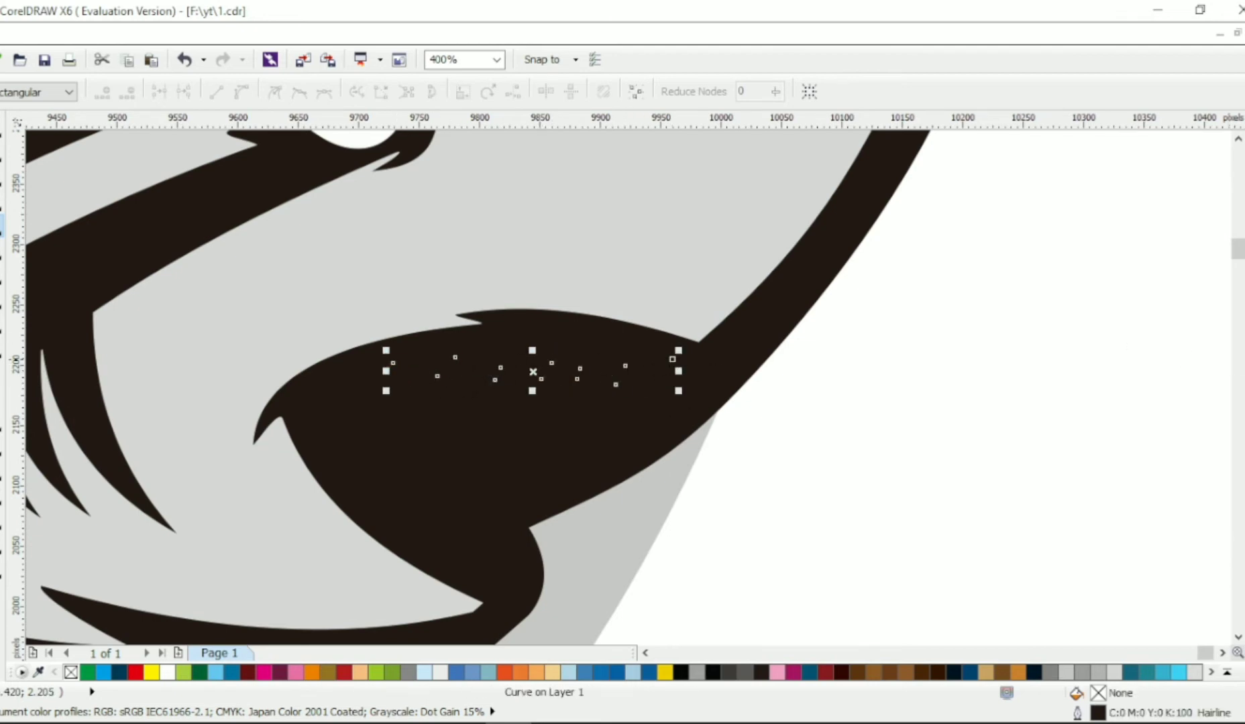
{"action": "left_click_drag", "start_coordinate": [525, 368], "coordinate": [519, 344]}
{"action": "scroll", "coordinate": [584, 367], "scroll_direction": "up", "scroll_amount": 1}
{"action": "mouse_move", "coordinate": [615, 377]}
{"action": "left_mouse_down"}
{"action": "mouse_move", "coordinate": [700, 389]}
{"action": "mouse_move", "coordinate": [616, 379]}
{"action": "left_mouse_up"}
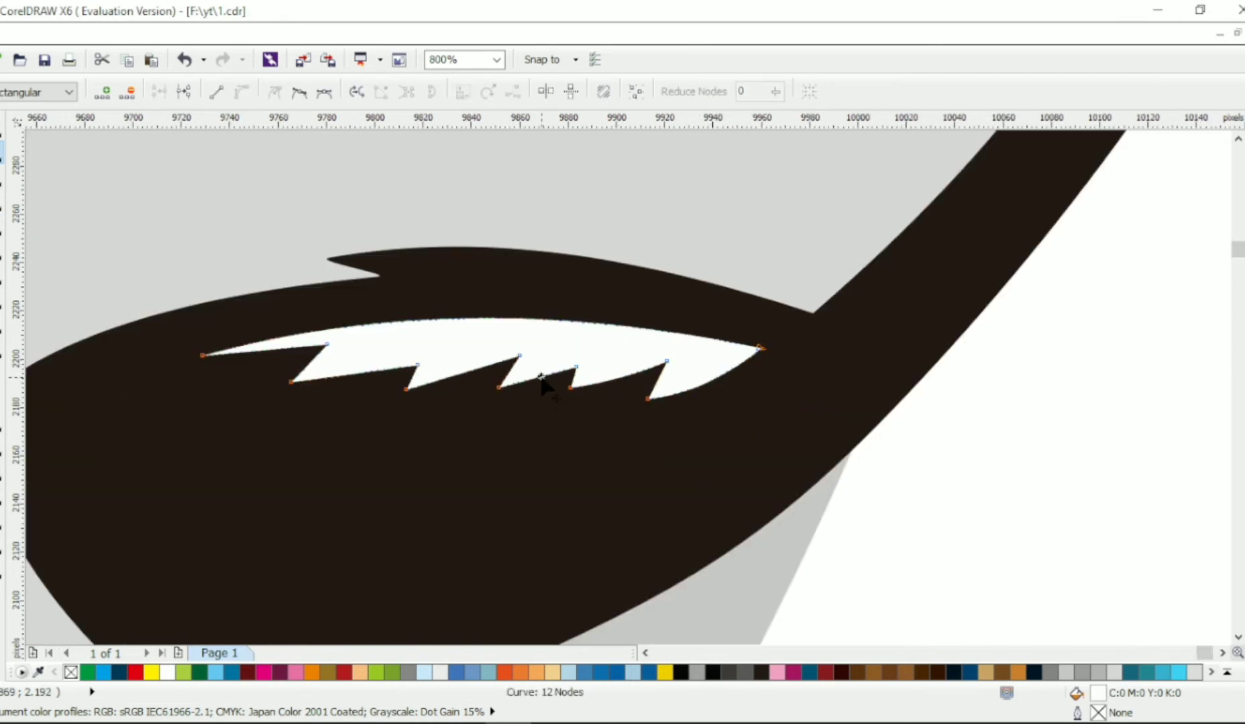
- Bend the straight edges of the upper teeth into curved, backward-hooking points
{"action": "left_click_drag", "start_coordinate": [536, 373], "coordinate": [461, 377]}
{"action": "left_click_drag", "start_coordinate": [373, 370], "coordinate": [314, 356]}
{"action": "left_click_drag", "start_coordinate": [509, 375], "coordinate": [518, 374]}
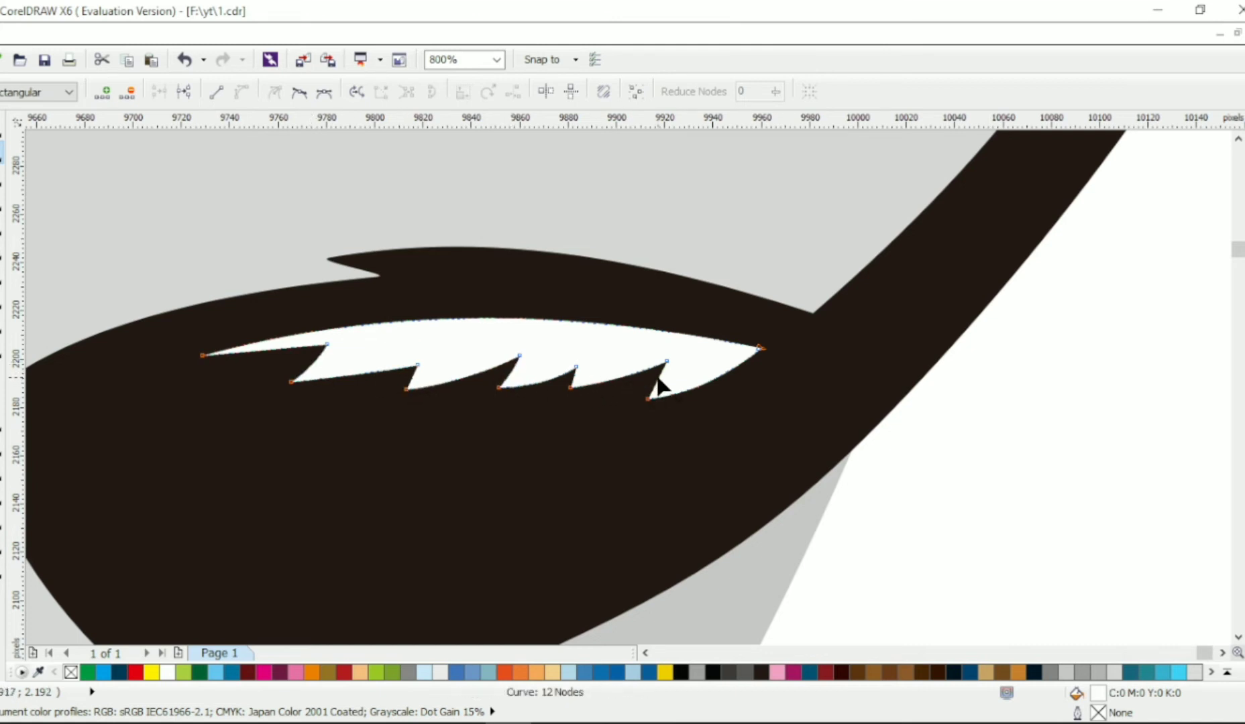
{"action": "scroll", "coordinate": [658, 380], "scroll_direction": "down", "scroll_amount": 1}
{"action": "key", "text": "space"}
{"action": "scroll", "coordinate": [888, 403], "scroll_direction": "down", "scroll_amount": 1}
{"action": "left_click", "coordinate": [888, 402]}
- Draw a closed ten-node zigzag for the lower teeth along the jaw, filled white with no outline
{"action": "scroll", "coordinate": [158, 279], "scroll_direction": "up", "scroll_amount": 1}
{"action": "key", "text": "F10"}
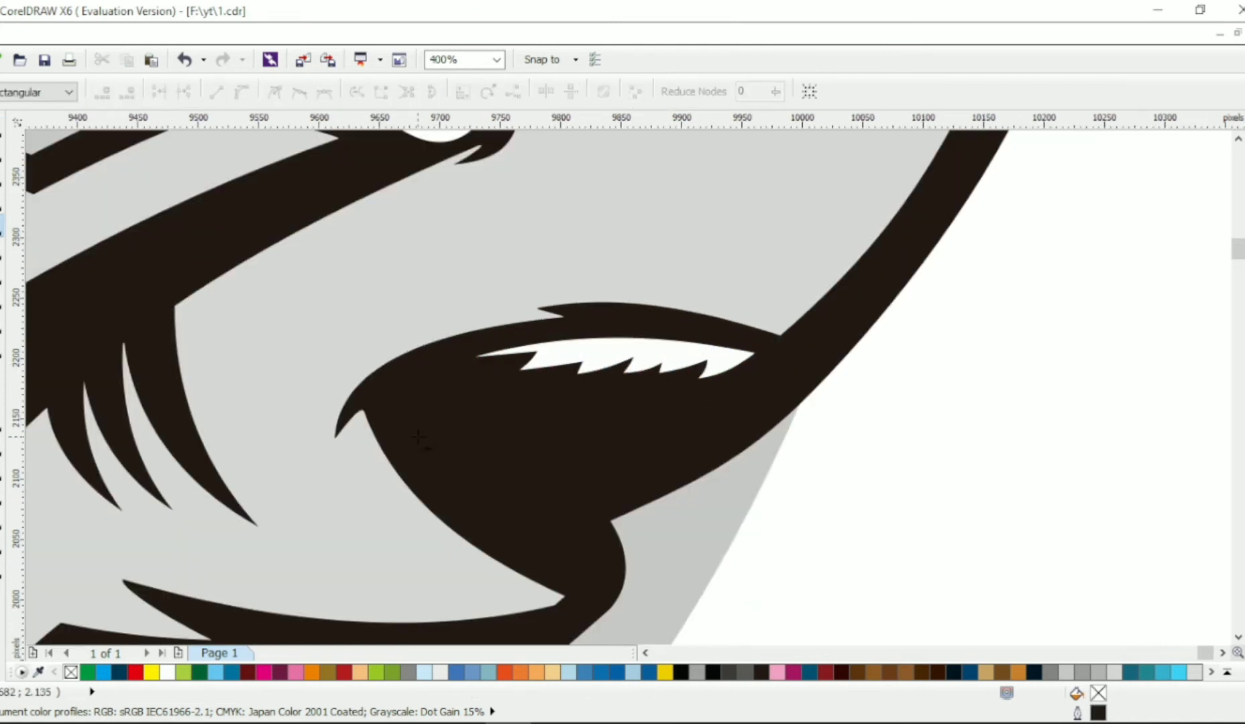
{"action": "left_click_drag", "start_coordinate": [415, 434], "coordinate": [540, 552]}
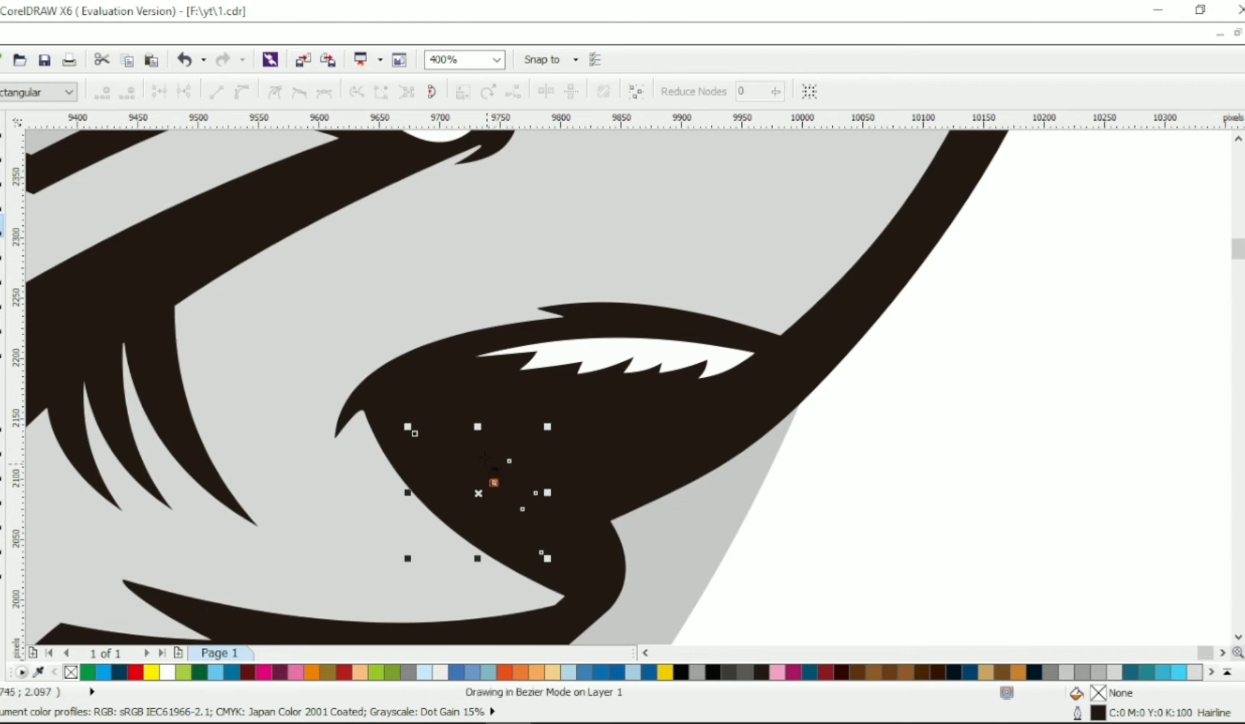
{"action": "key", "text": "F10"}
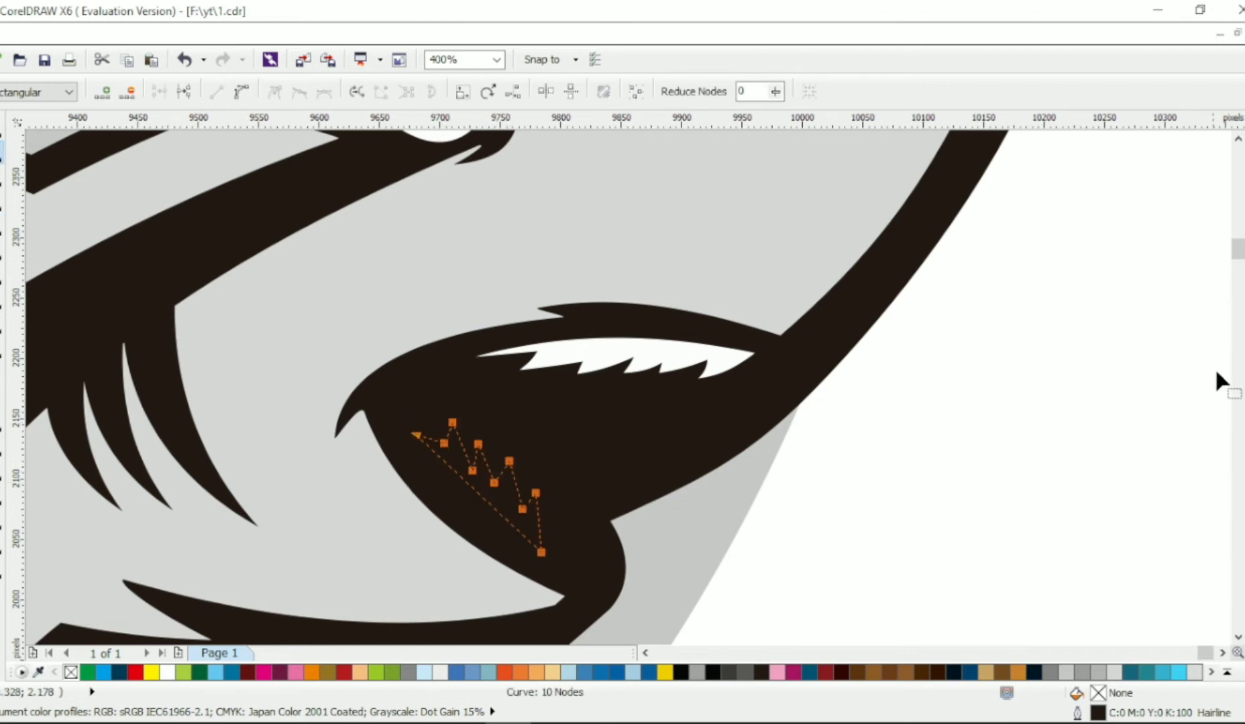
{"action": "left_click", "coordinate": [167, 672]}
{"action": "right_click", "coordinate": [70, 671]}
- Curve the edges of the lower teeth and bow their base to follow the jaw line
{"action": "scroll", "coordinate": [530, 520], "scroll_direction": "up", "scroll_amount": 1}
{"action": "left_click_drag", "start_coordinate": [546, 538], "coordinate": [560, 537]}
{"action": "left_click_drag", "start_coordinate": [501, 453], "coordinate": [511, 447]}
{"action": "left_click_drag", "start_coordinate": [438, 410], "coordinate": [444, 405]}
{"action": "mouse_move", "coordinate": [393, 376]}
{"action": "left_mouse_down"}
{"action": "mouse_move", "coordinate": [367, 396]}
{"action": "mouse_move", "coordinate": [377, 370]}
{"action": "left_mouse_up"}
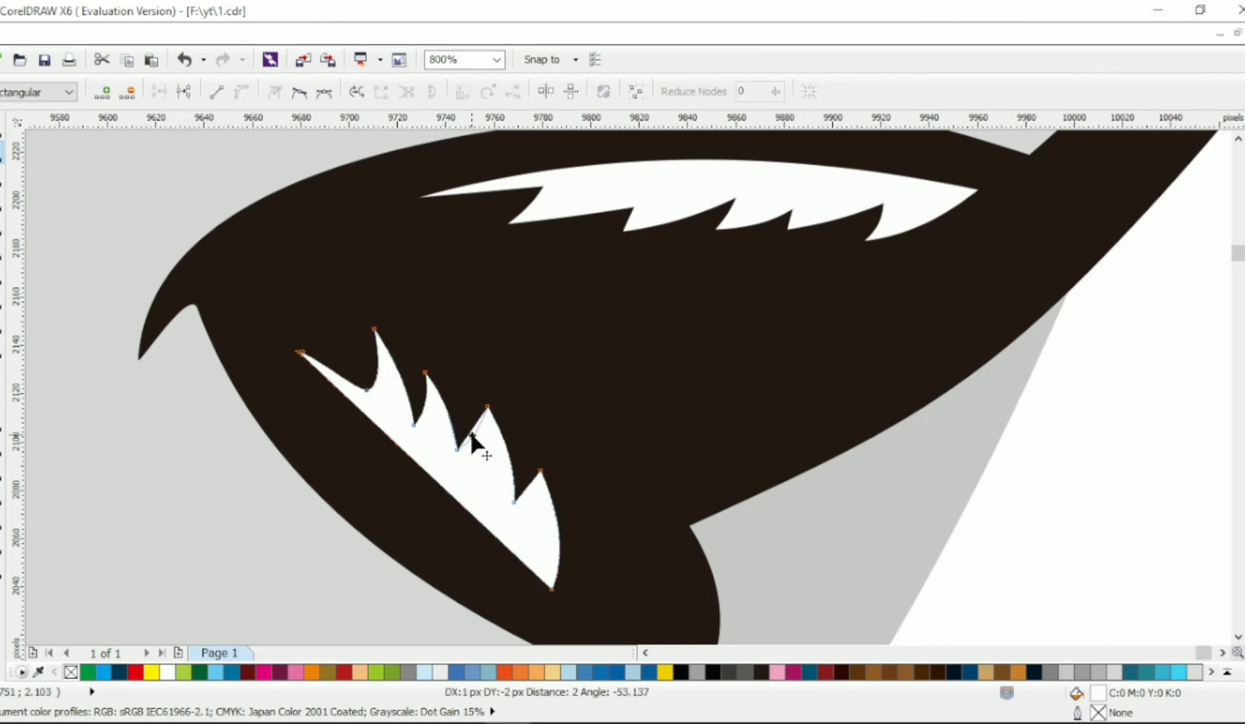
{"action": "left_click_drag", "start_coordinate": [516, 500], "coordinate": [535, 504]}
{"action": "mouse_move", "coordinate": [370, 394]}
{"action": "left_mouse_down"}
{"action": "mouse_move", "coordinate": [370, 376]}
{"action": "mouse_move", "coordinate": [370, 388]}
{"action": "left_mouse_up"}
{"action": "left_click_drag", "start_coordinate": [414, 453], "coordinate": [381, 467]}
- Scale the lower teeth down and move them closer to the front of the lower jaw
{"action": "key", "text": "space"}
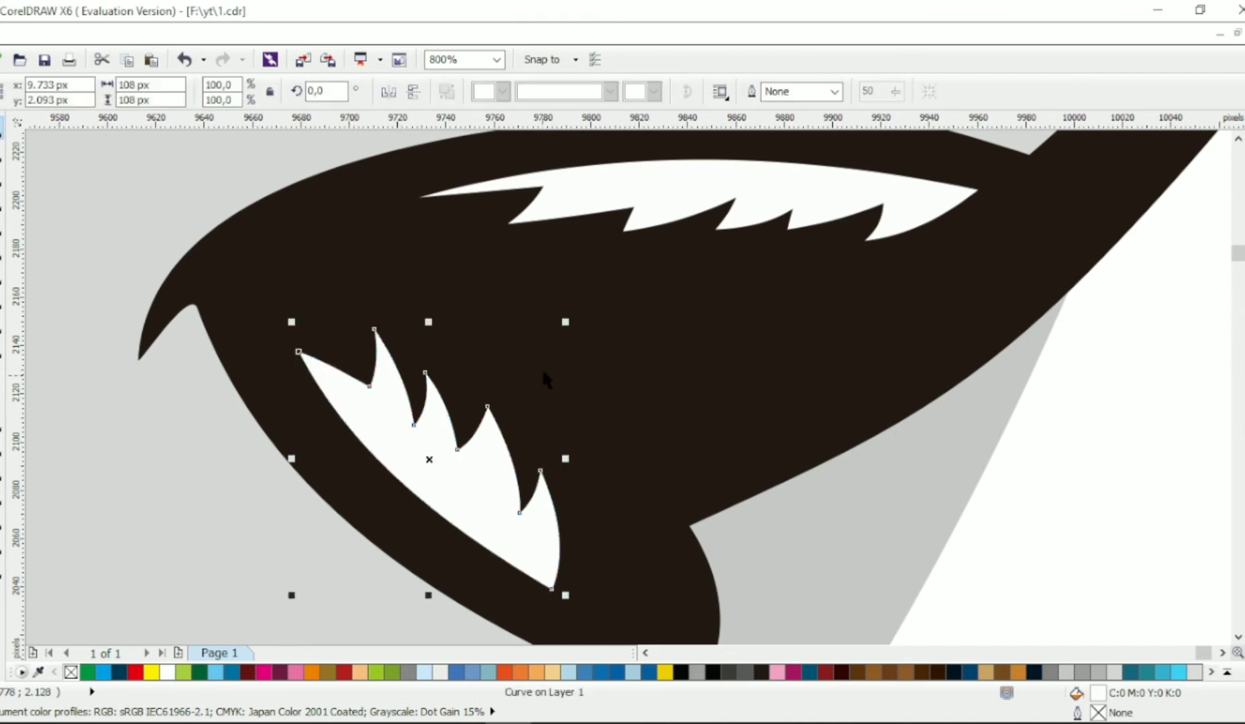
{"action": "left_click_drag", "start_coordinate": [569, 319], "coordinate": [528, 356]}
{"action": "scroll", "coordinate": [442, 489], "scroll_direction": "down", "scroll_amount": 3}
{"action": "left_click", "coordinate": [735, 480]}
{"action": "scroll", "coordinate": [510, 503], "scroll_direction": "up", "scroll_amount": 1}
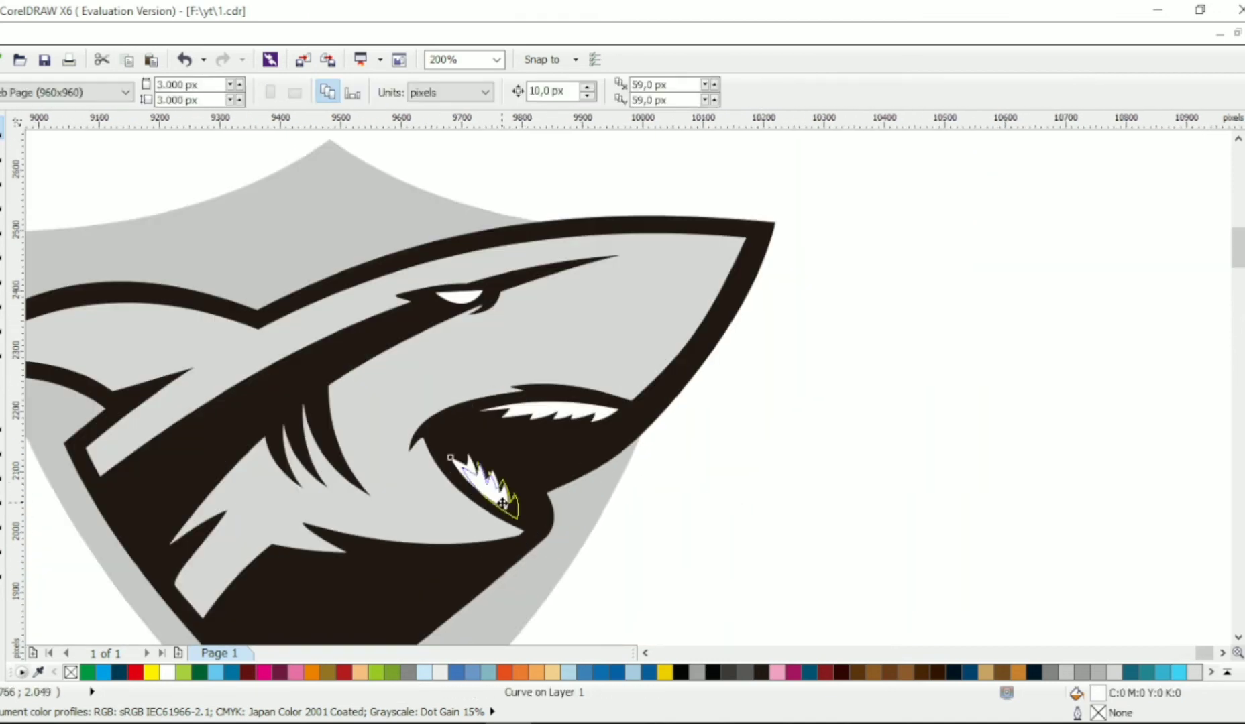
{"action": "scroll", "coordinate": [695, 535], "scroll_direction": "down", "scroll_amount": 1}
{"action": "scroll", "coordinate": [695, 535], "scroll_direction": "up", "scroll_amount": 2}
{"action": "scroll", "coordinate": [556, 422], "scroll_direction": "up", "scroll_amount": 1}
- Deepen the notches between the lower teeth and lower the tooth tips to even out the row
{"action": "key", "text": "space"}
{"action": "left_click", "coordinate": [556, 422]}
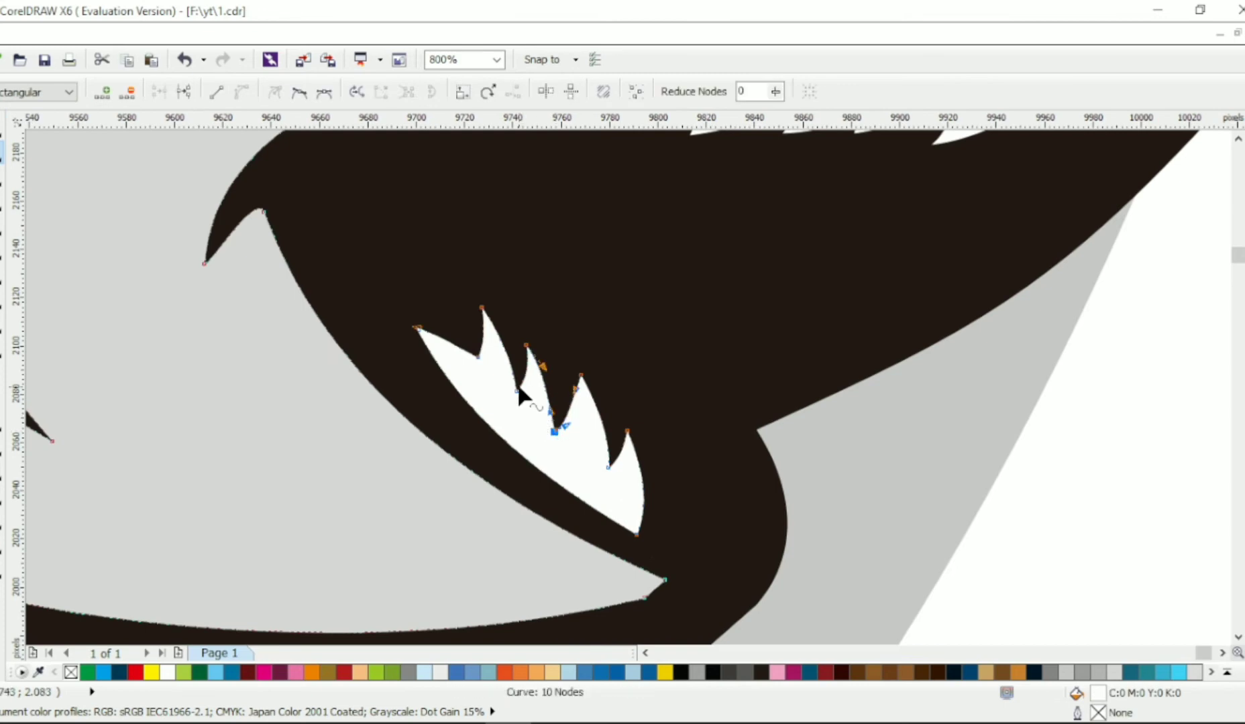
{"action": "left_click", "coordinate": [514, 395]}
{"action": "left_click_drag", "start_coordinate": [478, 356], "coordinate": [471, 370]}
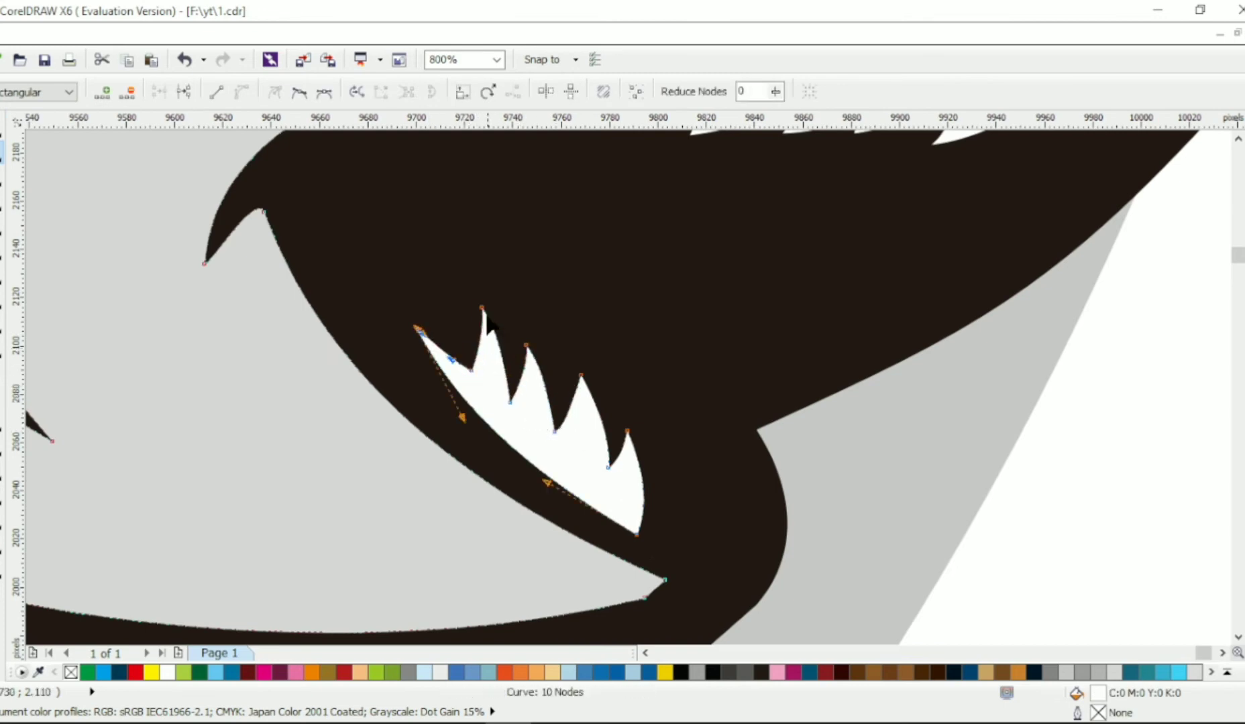
{"action": "left_click_drag", "start_coordinate": [482, 307], "coordinate": [526, 352]}
{"action": "left_click", "coordinate": [607, 467]}
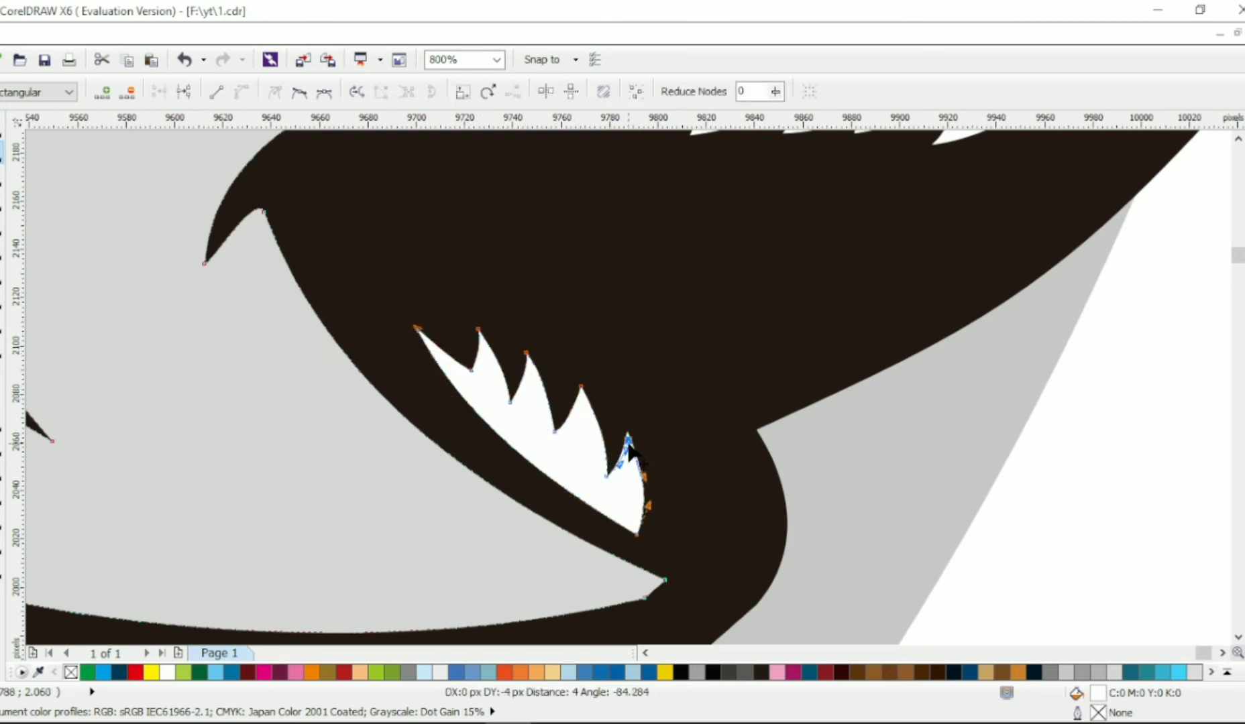
{"action": "scroll", "coordinate": [608, 467], "scroll_direction": "down", "scroll_amount": 2}
{"action": "key", "text": "space"}
{"action": "left_click", "coordinate": [892, 441]}
- Raise the black contour's corner beneath the open mouth and reshape the curve running from it to the snout tip
{"action": "scroll", "coordinate": [617, 345], "scroll_direction": "right", "scroll_amount": 1}
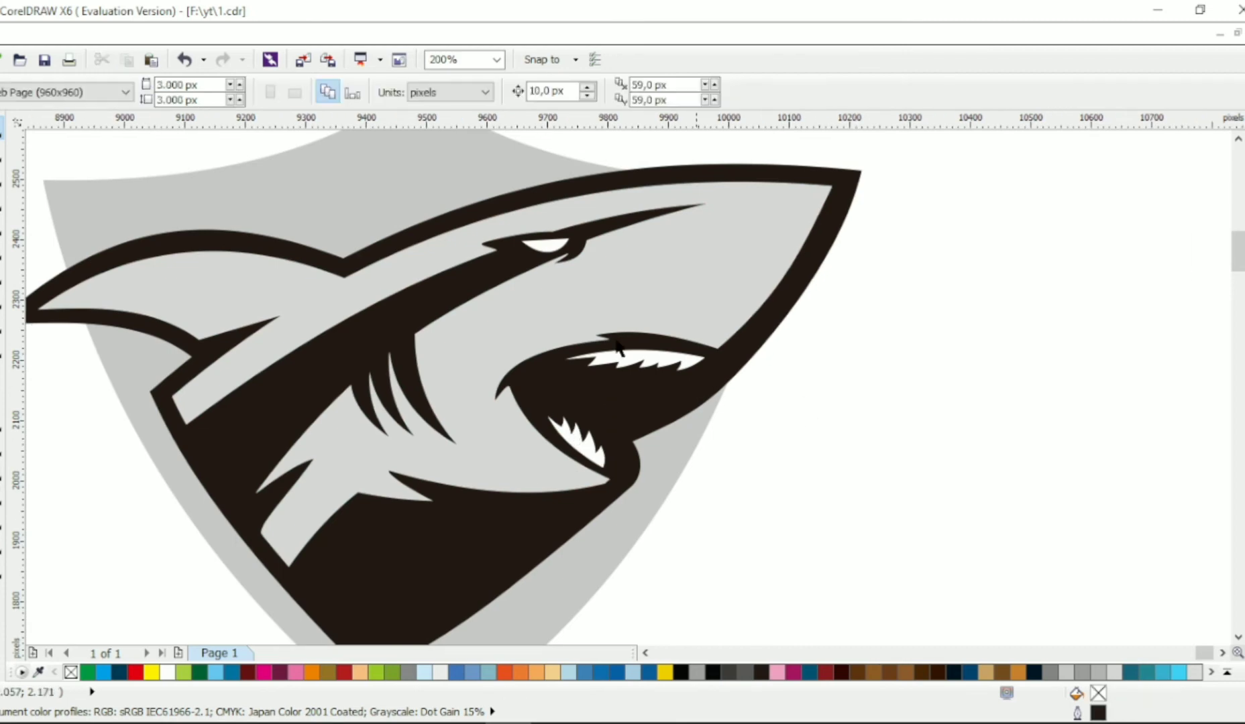
{"action": "key", "text": "space"}
{"action": "left_click", "coordinate": [704, 410]}
{"action": "left_click_drag", "start_coordinate": [732, 450], "coordinate": [675, 421]}
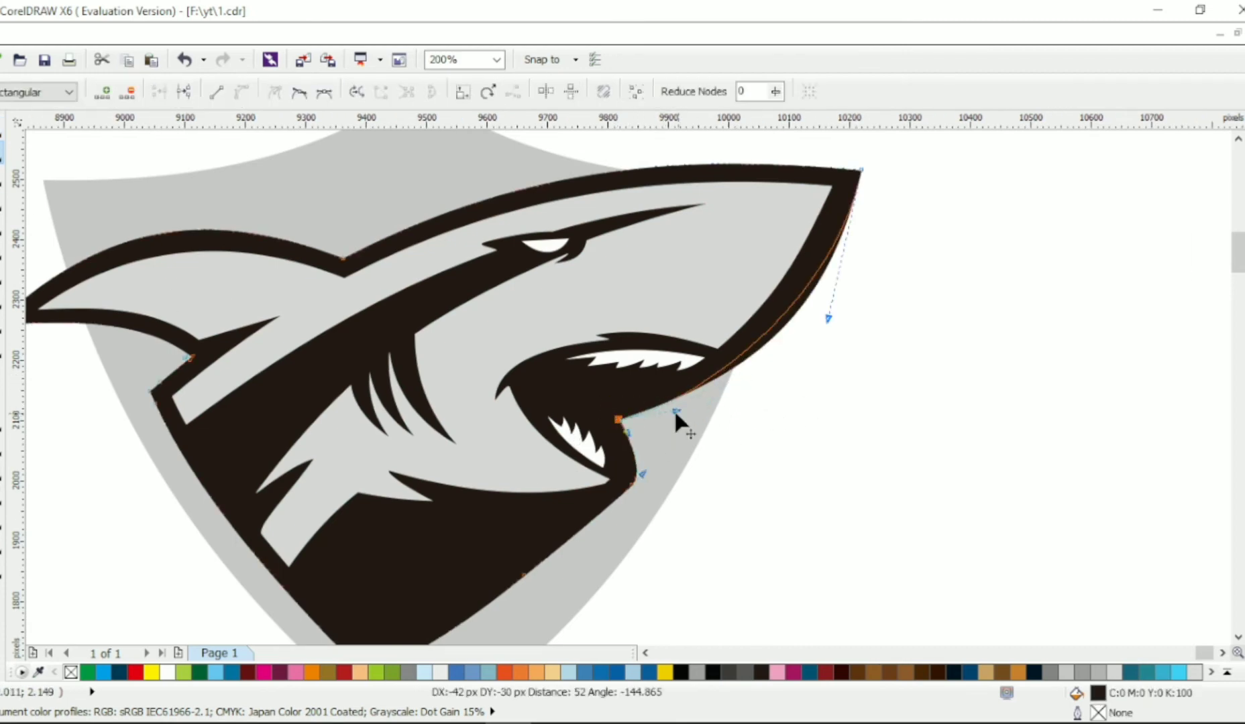
{"action": "left_click_drag", "start_coordinate": [828, 319], "coordinate": [758, 395]}
{"action": "scroll", "coordinate": [758, 395], "scroll_direction": "down", "scroll_amount": 1}
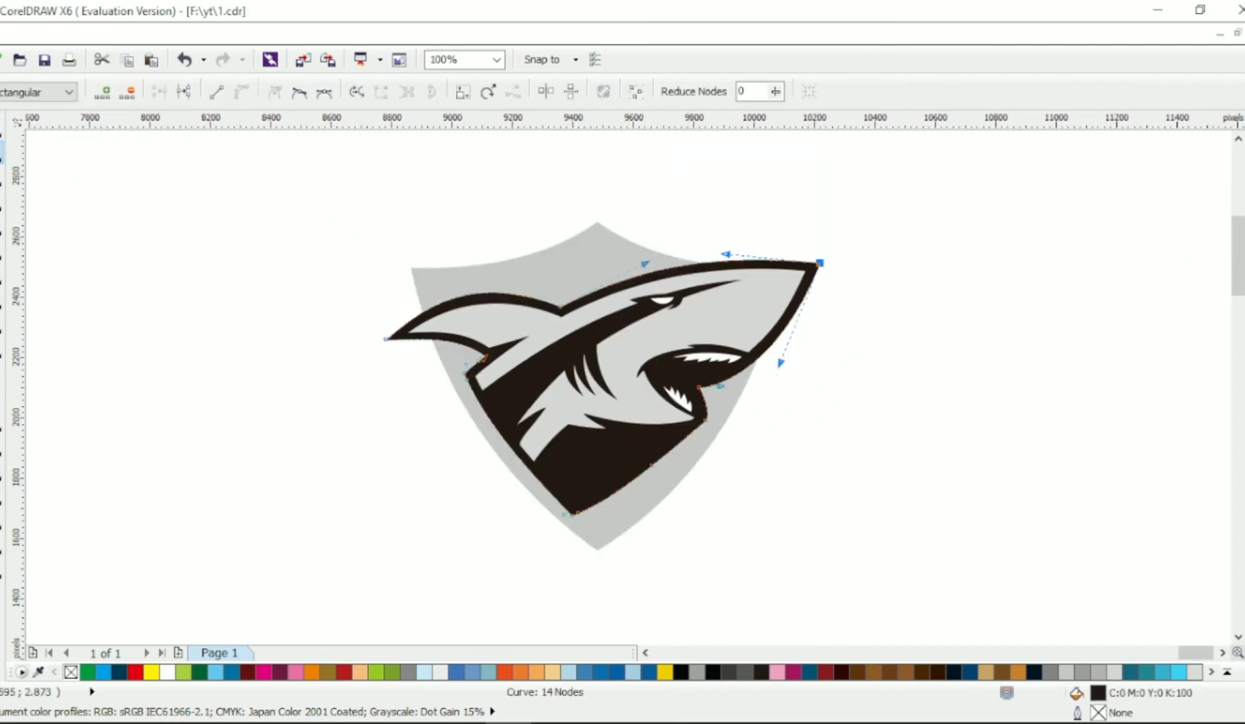
- Fill the shield black and place a 91.2% copy inside it with a white 1.0 mm outline
{"action": "key", "text": "space"}
{"action": "left_click", "coordinate": [681, 471]}
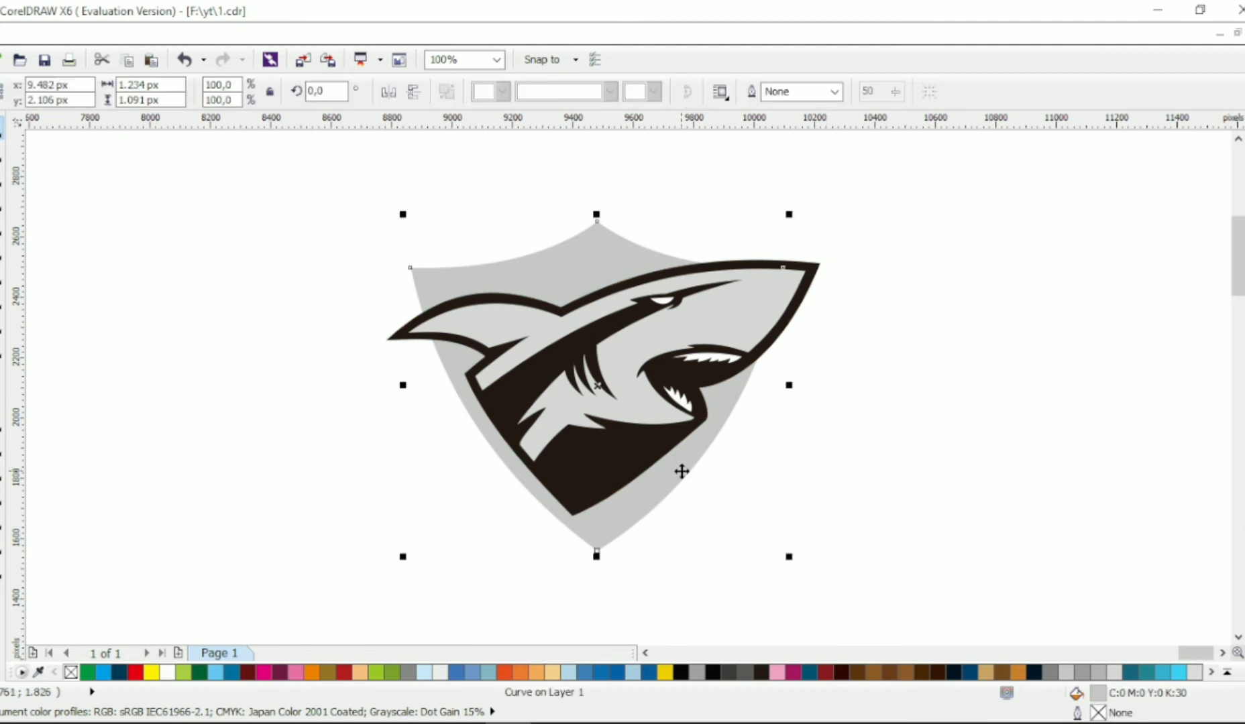
{"action": "key", "text": "Delete"}
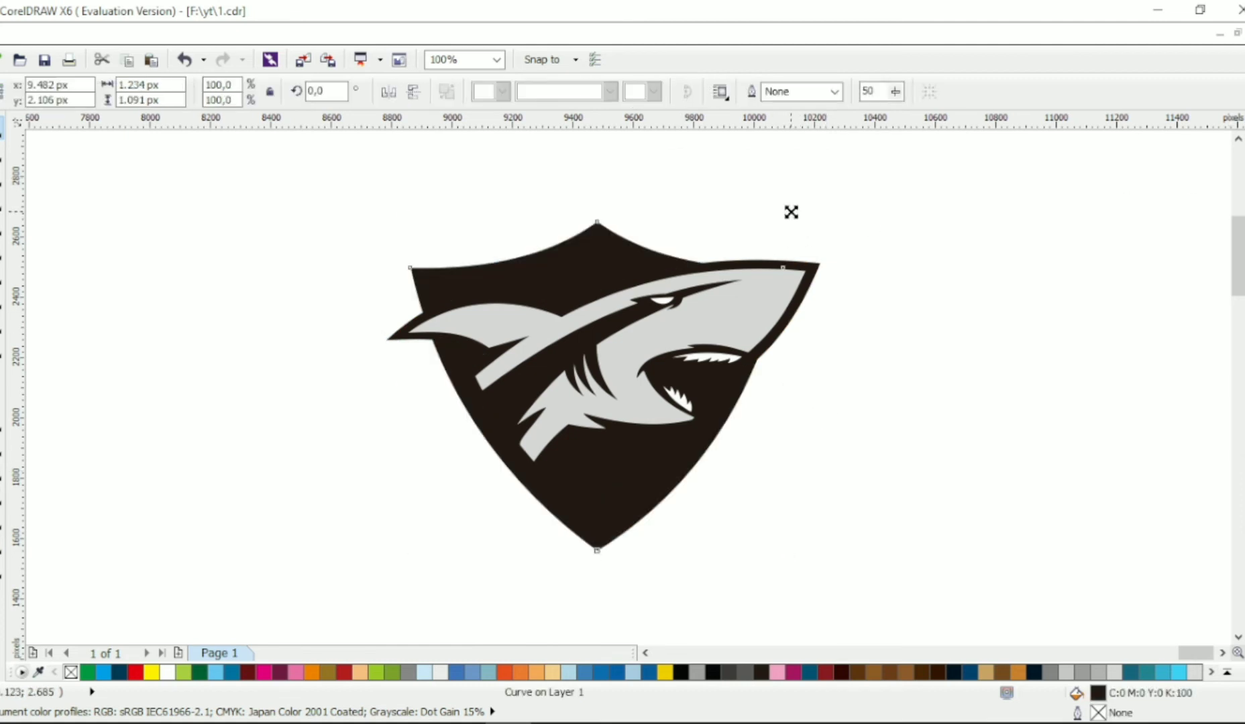
{"action": "left_click_drag", "start_coordinate": [791, 211], "coordinate": [775, 227]}
{"action": "left_click", "coordinate": [833, 91]}
{"action": "left_click", "coordinate": [791, 155]}
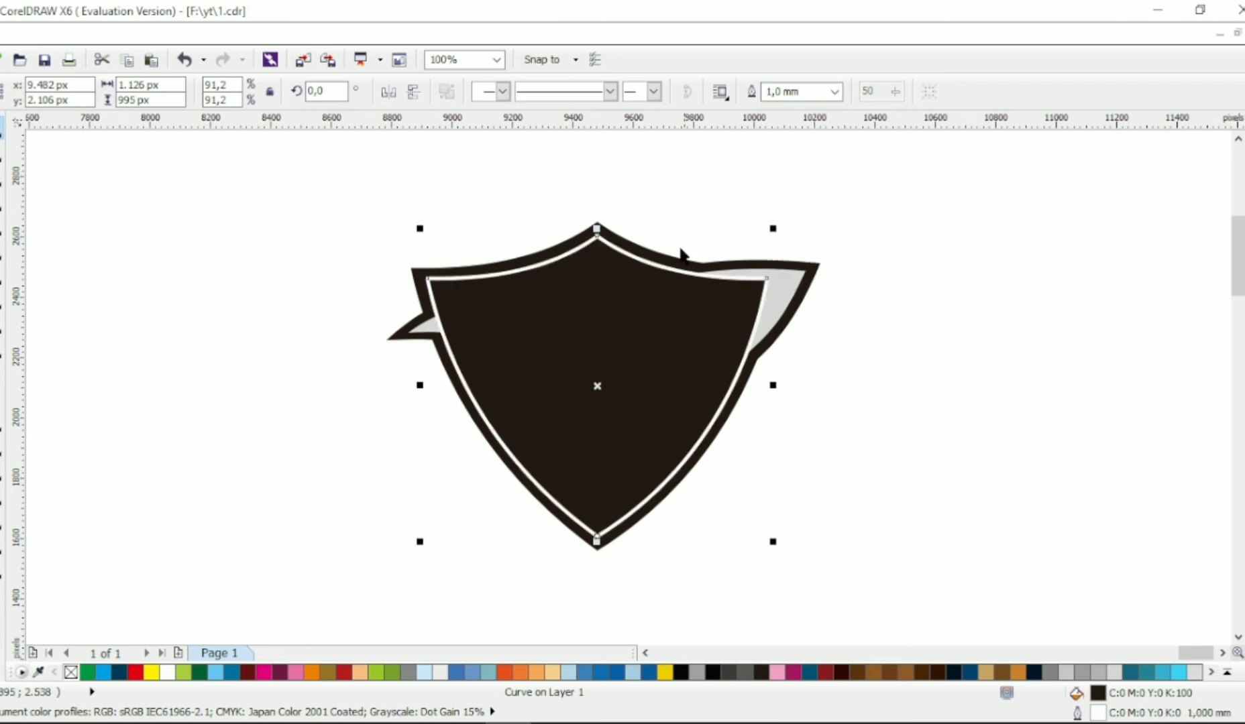
- Arrange the inner shield behind the shark while keeping its white border in front of the outer shield
{"action": "key", "text": "ctrl+shift+q"}
{"action": "key", "text": "shift+Page_Down"}
{"action": "left_click", "coordinate": [977, 282]}
- Set the inner shield's outline to 2.0 mm and scale the inner shield to 86.6%
{"action": "left_click", "coordinate": [712, 431]}
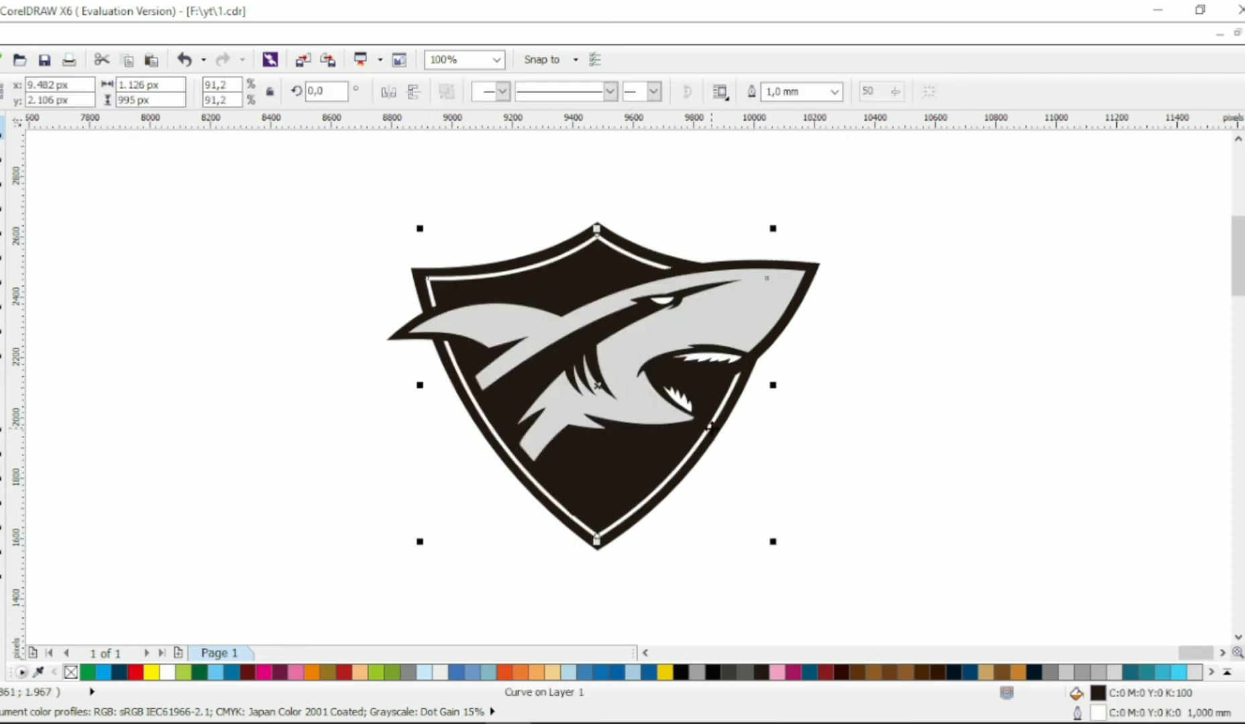
{"action": "left_click", "coordinate": [834, 92]}
{"action": "left_click", "coordinate": [799, 228]}
{"action": "left_click_drag", "start_coordinate": [773, 229], "coordinate": [768, 233]}
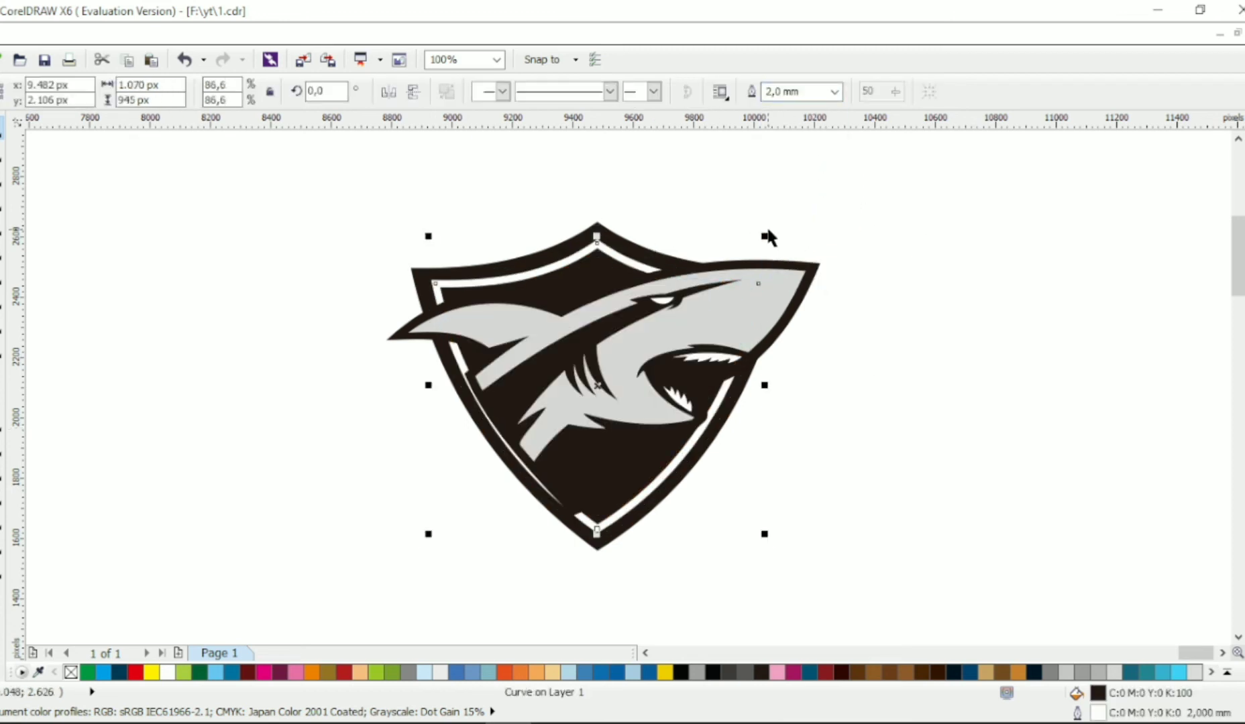
- Enlarge the inner and outer shields together slightly around their centre
{"action": "key", "text": "ctrl+z"}
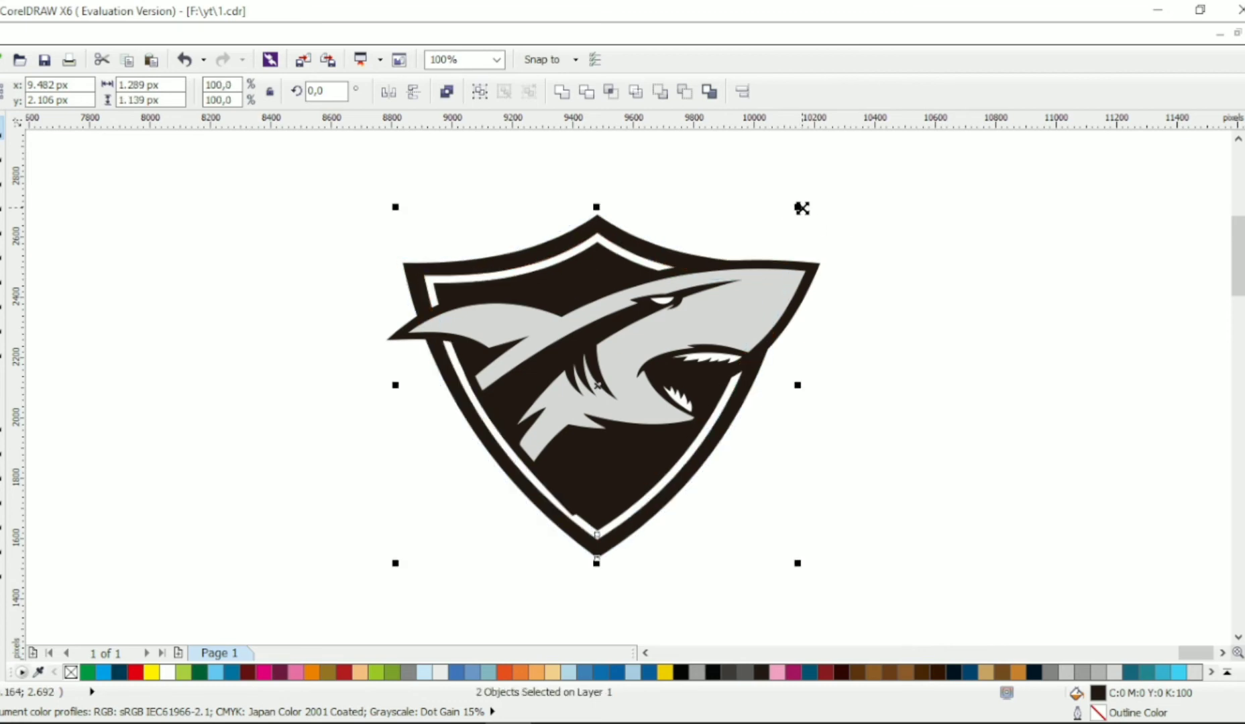
{"action": "left_click", "coordinate": [751, 194]}
{"action": "left_click", "coordinate": [684, 265]}
{"action": "left_click", "coordinate": [692, 526]}
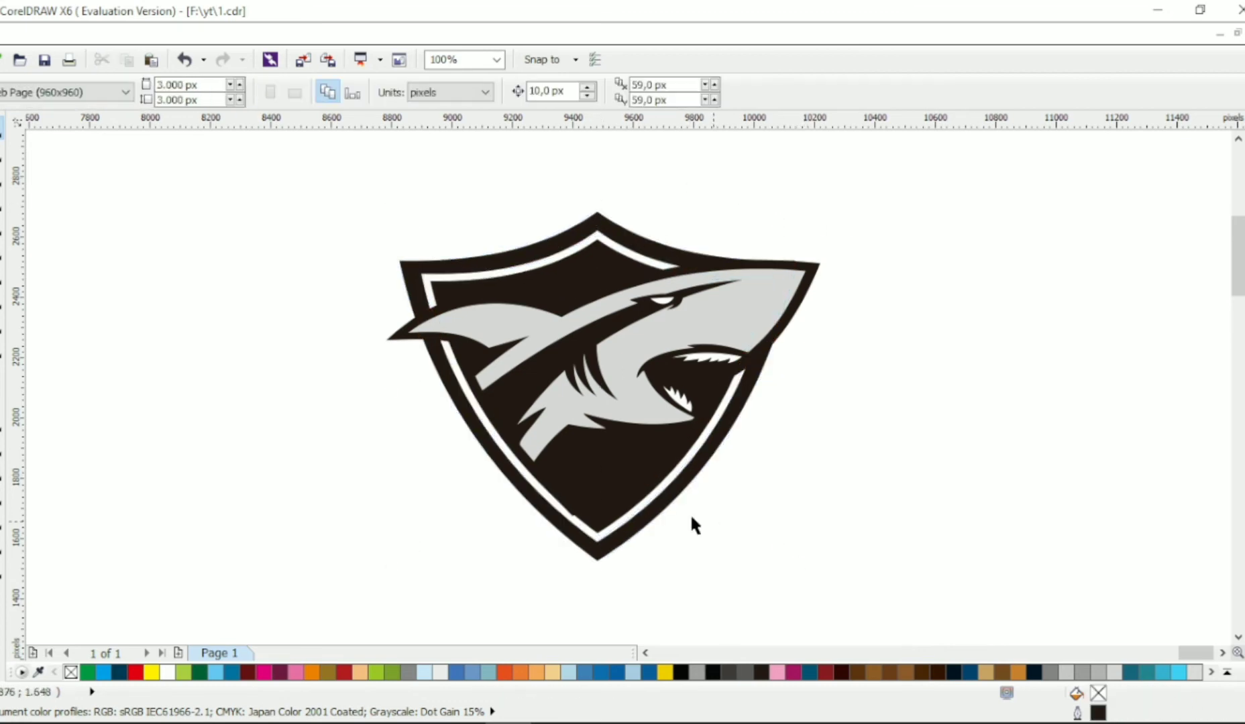
- Draw a four-sided shape over the contour's lower rear edge, trim the contour with it and remove the shape
{"action": "key", "text": "F10"}
{"action": "left_click", "coordinate": [595, 508]}
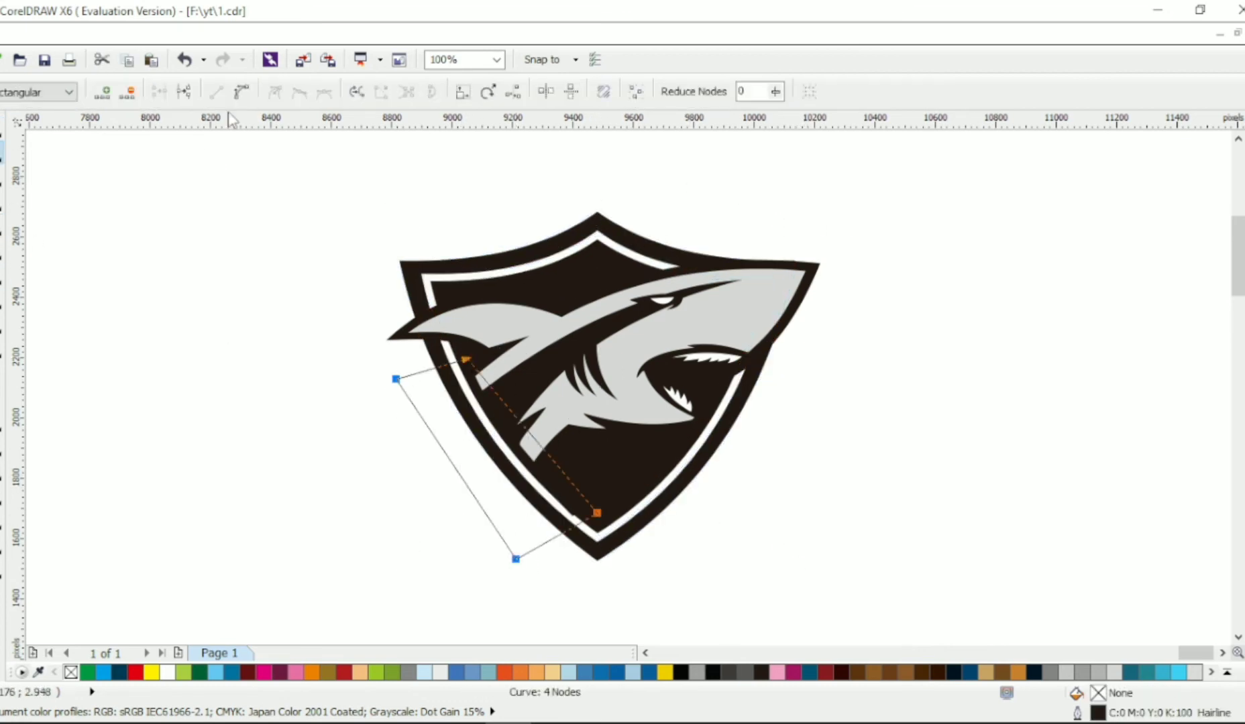
{"action": "left_click_drag", "start_coordinate": [535, 446], "coordinate": [523, 435]}
{"action": "key", "text": "space"}
{"action": "left_click", "coordinate": [501, 246], "text": "shift"}
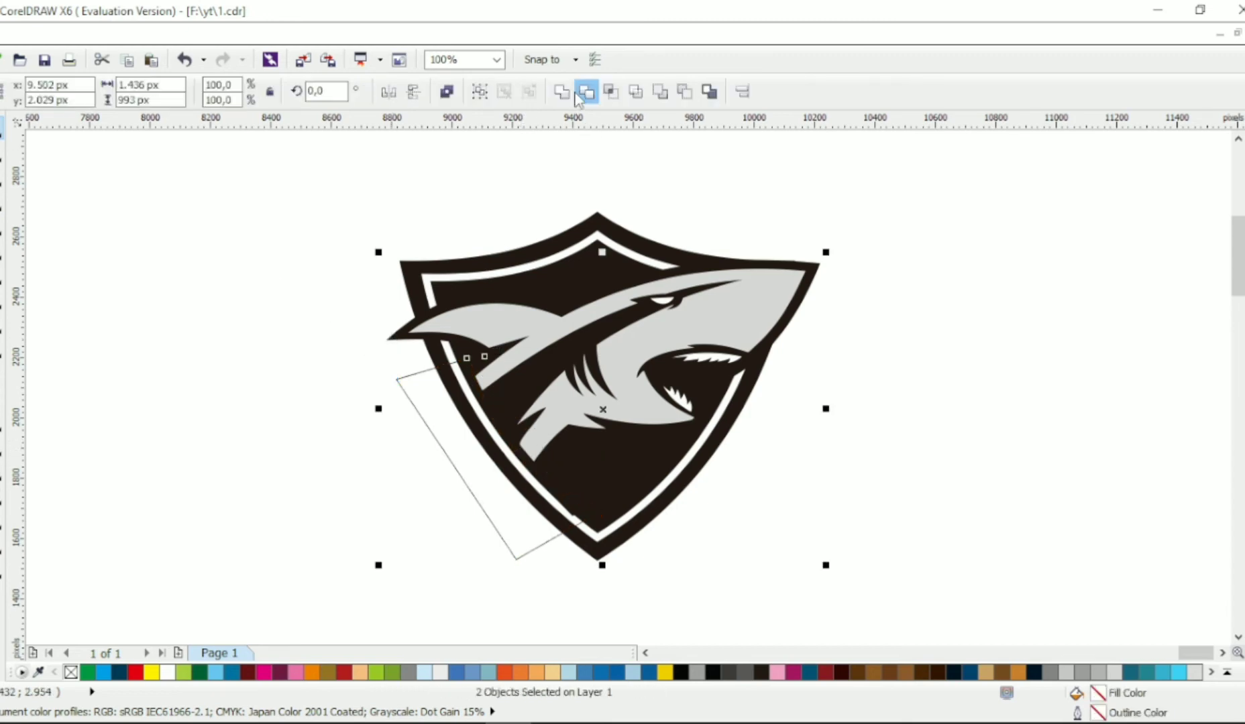
{"action": "left_click", "coordinate": [502, 247], "text": "shift"}
{"action": "left_click", "coordinate": [872, 475]}
- Recolour the inner shield's white border light blue
{"action": "scroll", "coordinate": [597, 319], "scroll_direction": "up", "scroll_amount": 2}
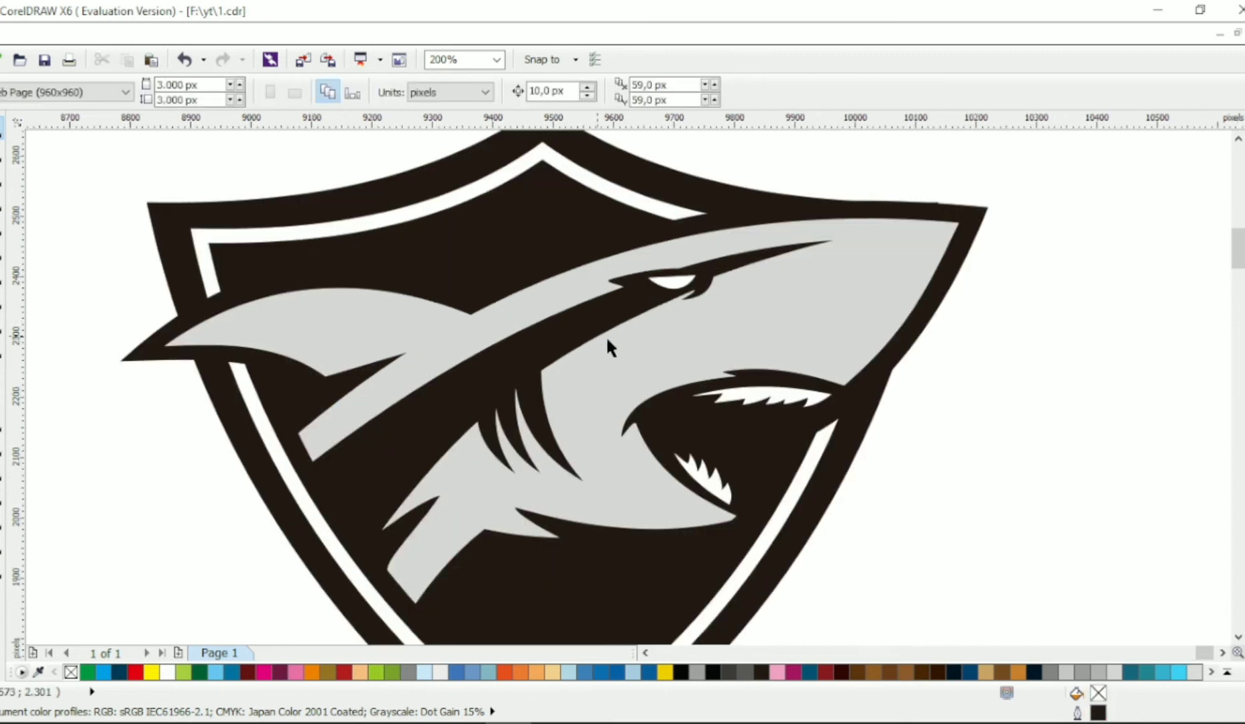
{"action": "left_click", "coordinate": [454, 202]}
{"action": "left_click", "coordinate": [1178, 671]}
{"action": "left_click", "coordinate": [1016, 495]}
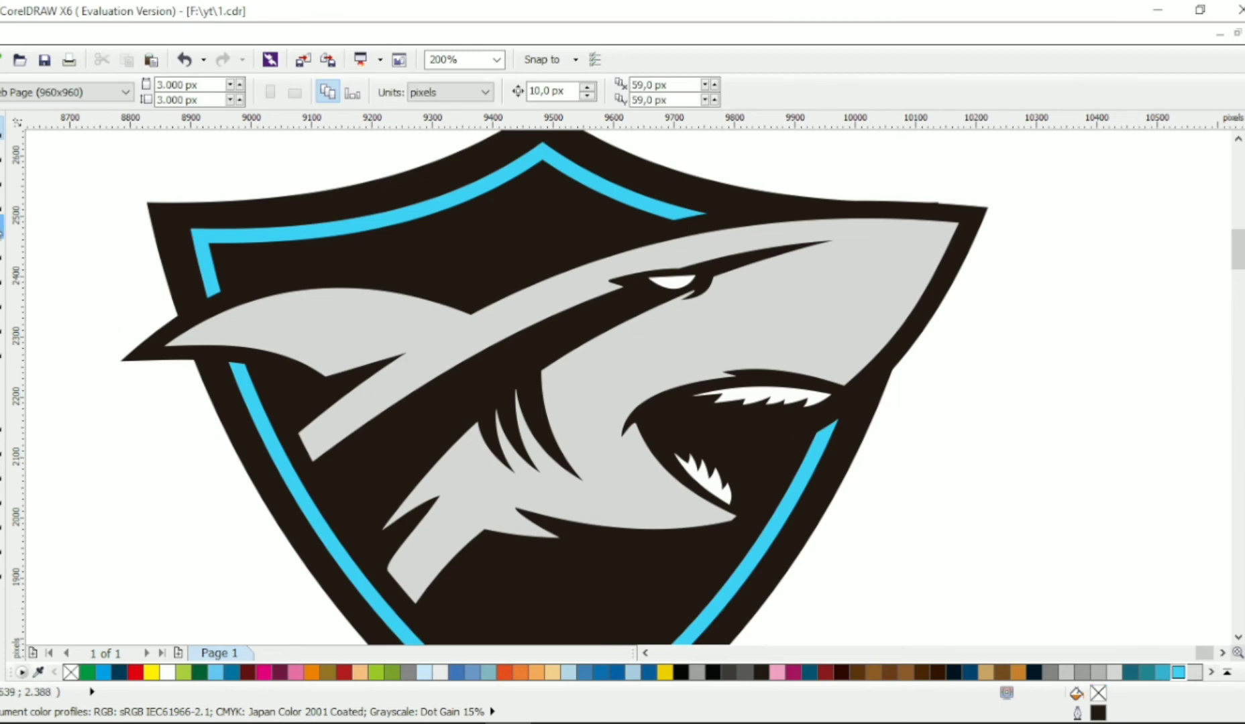
- Draw a closed six-node shape over the shark's back stripe and fin, curving its edges along the head and through the fin
{"action": "key", "text": "space"}
{"action": "left_click", "coordinate": [852, 228]}
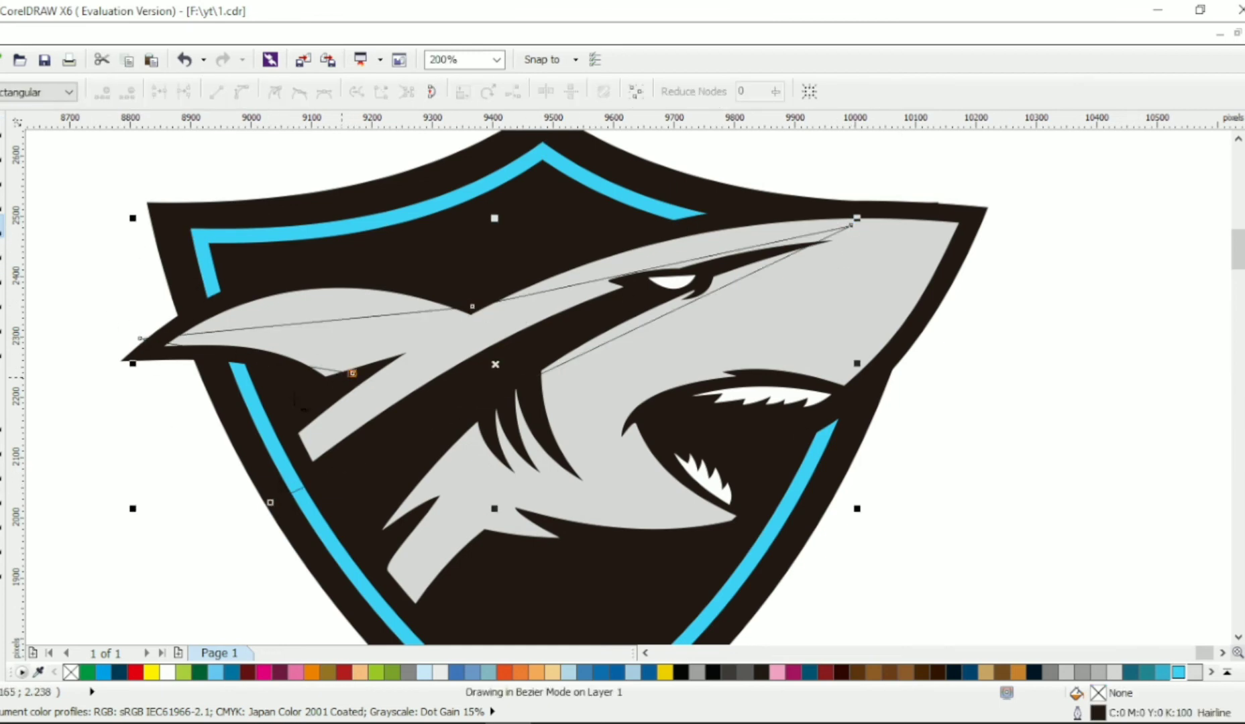
{"action": "left_click_drag", "start_coordinate": [595, 352], "coordinate": [648, 251]}
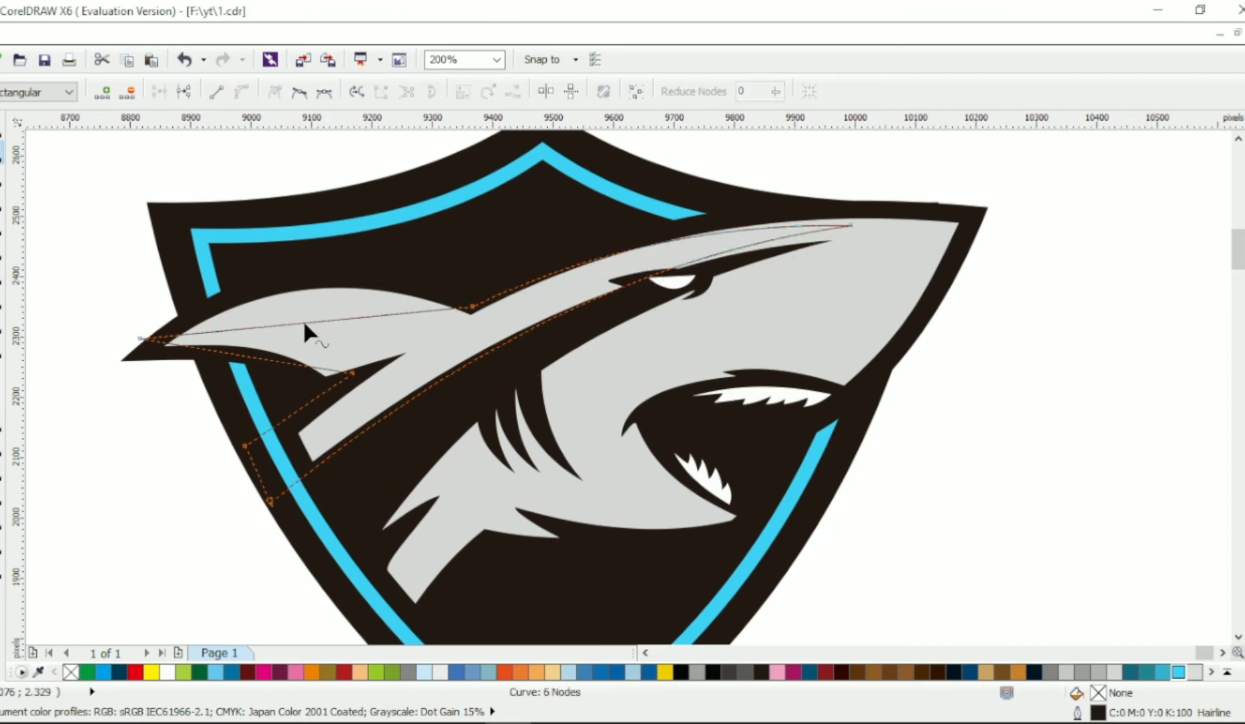
{"action": "left_click_drag", "start_coordinate": [258, 359], "coordinate": [268, 328]}
{"action": "left_click_drag", "start_coordinate": [140, 339], "coordinate": [140, 352]}
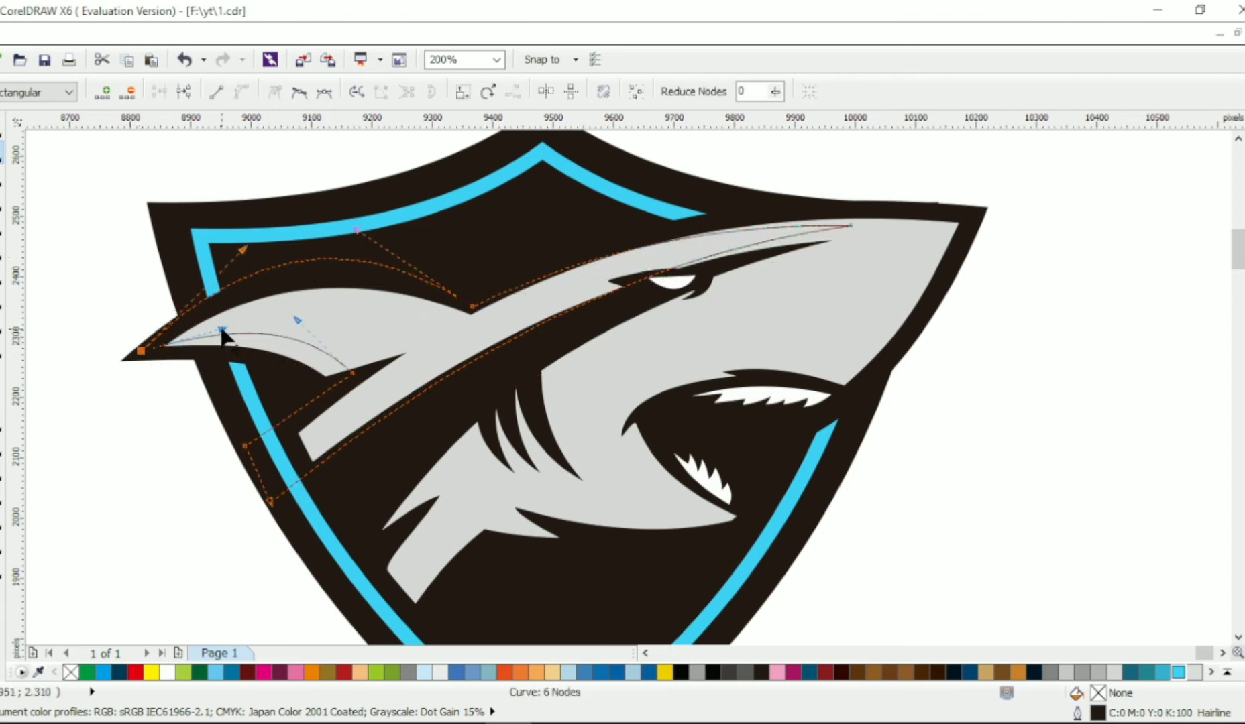
{"action": "left_click_drag", "start_coordinate": [320, 314], "coordinate": [138, 355]}
- Intersect the drawn shape with the grey head, colour the overlap light blue (R63 G209 B245) and remove the drawn shape
{"action": "key", "text": "space"}
{"action": "left_click", "coordinate": [725, 243], "text": "shift"}
{"action": "left_click", "coordinate": [611, 92]}
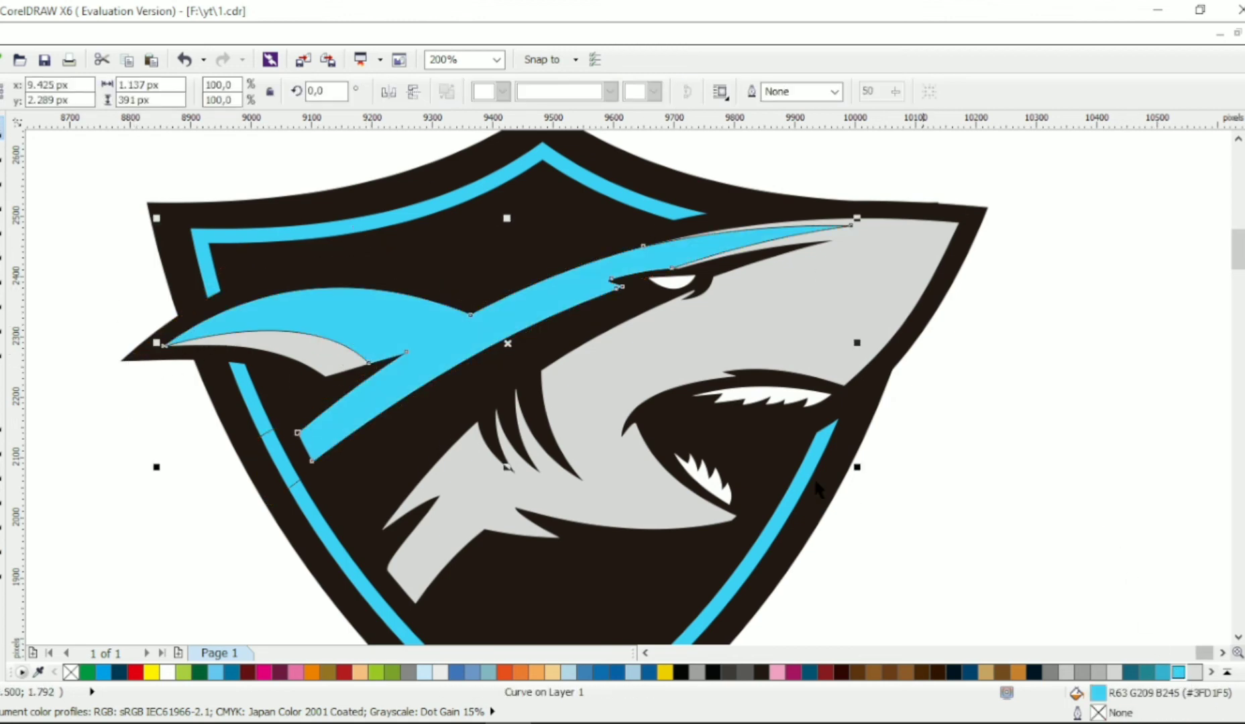
{"action": "scroll", "coordinate": [335, 403], "scroll_direction": "down", "scroll_amount": 2}
{"action": "left_click", "coordinate": [698, 434]}
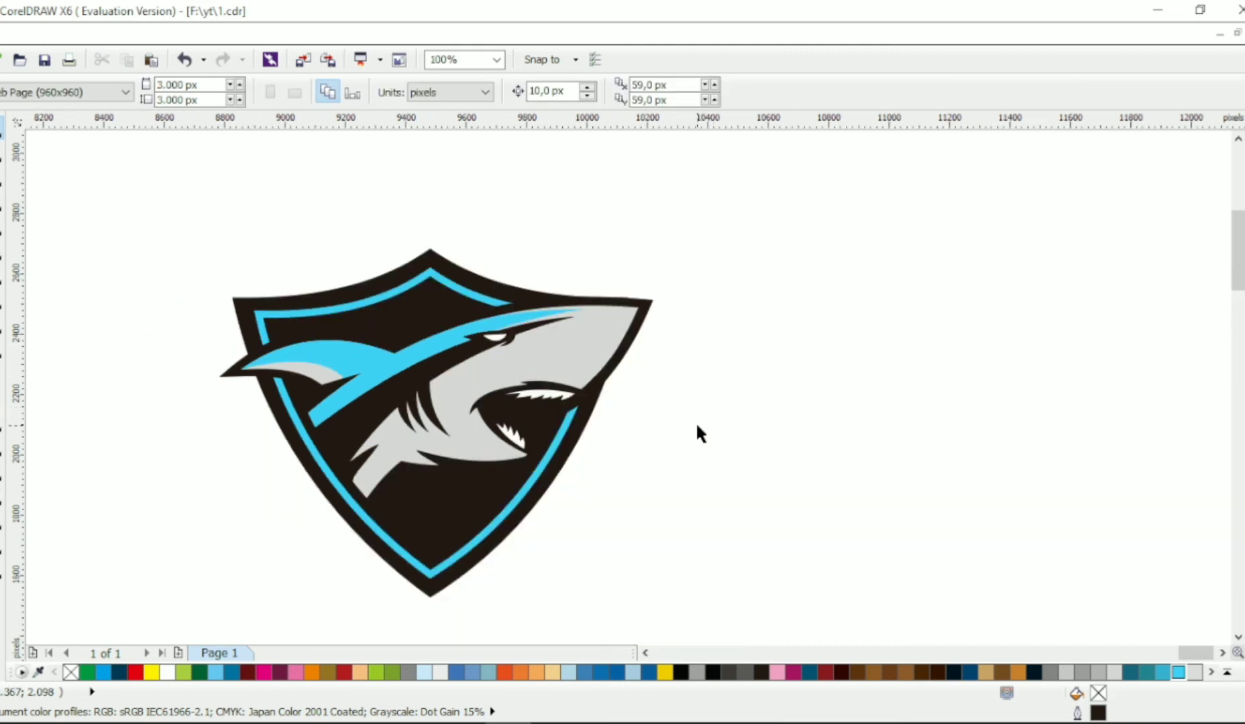
- Draw a closed eight-node shape enclosing the shark's lower jaw, mouth and front edge of the snout
{"action": "key", "text": "F10"}
{"action": "scroll", "coordinate": [469, 403], "scroll_direction": "up", "scroll_amount": 1}
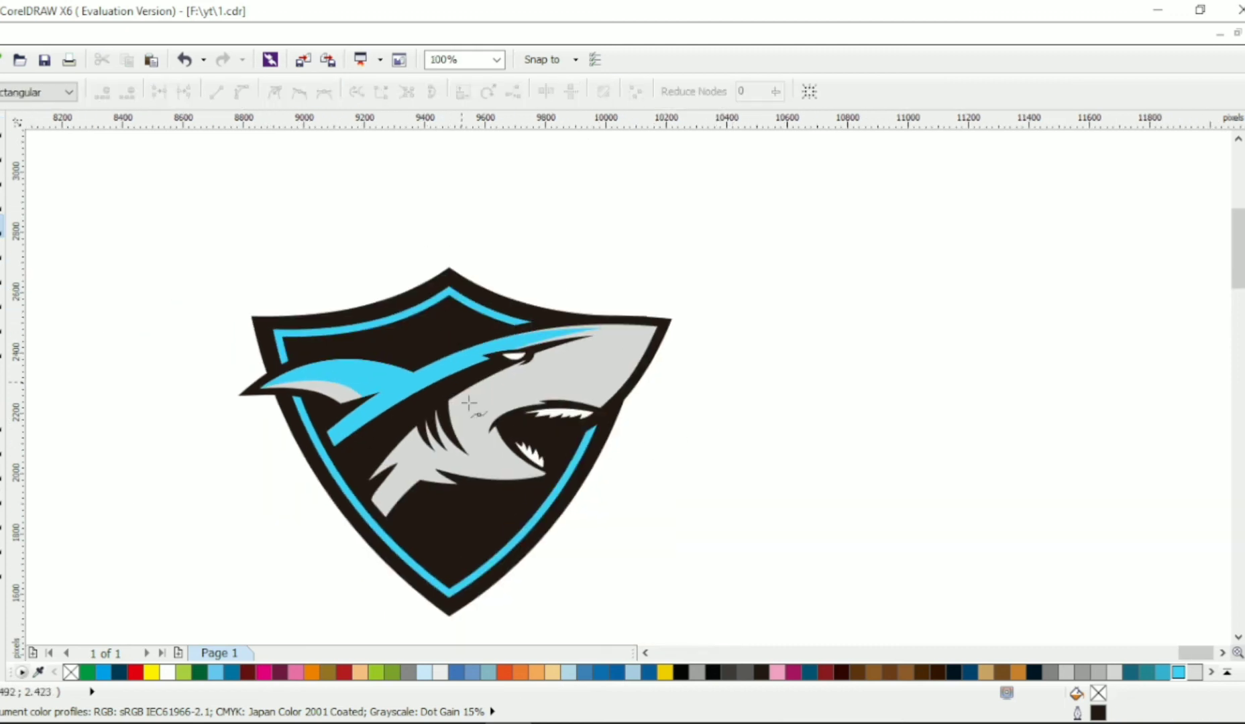
{"action": "left_click", "coordinate": [494, 466]}
{"action": "key", "text": "space"}
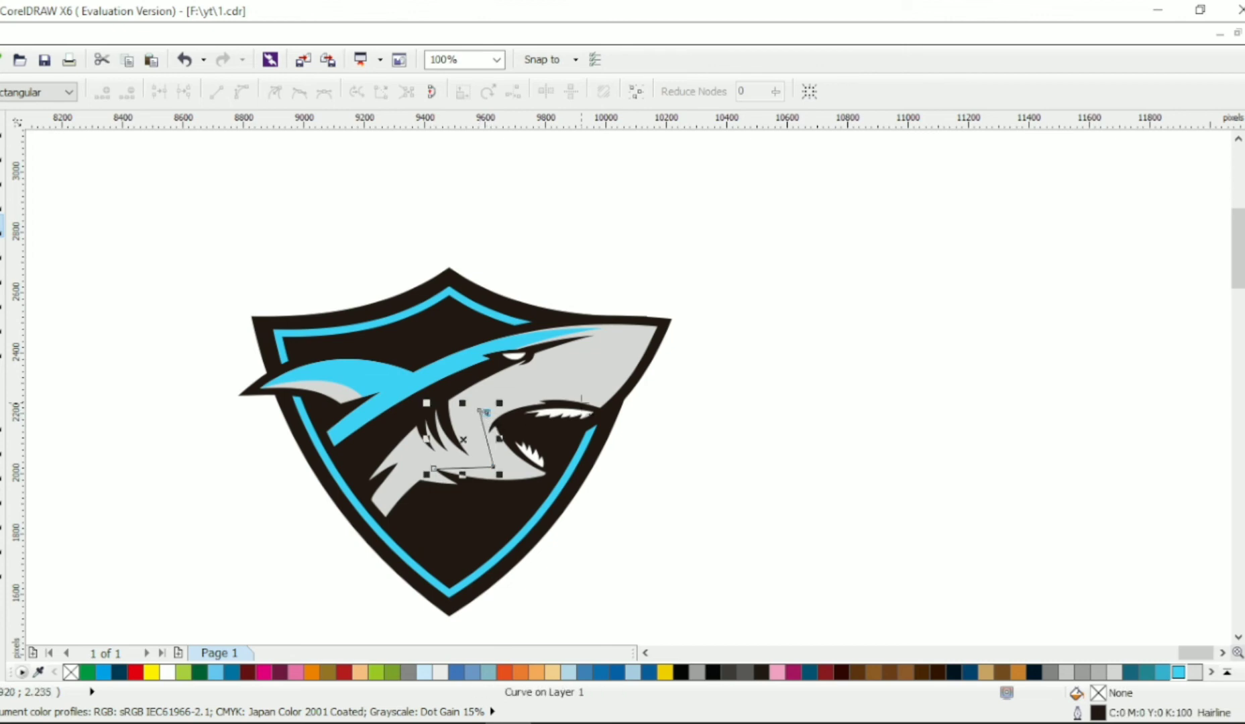
{"action": "left_click", "coordinate": [672, 309]}
{"action": "left_click", "coordinate": [769, 406]}
{"action": "left_click", "coordinate": [662, 550]}
{"action": "key", "text": "F10"}
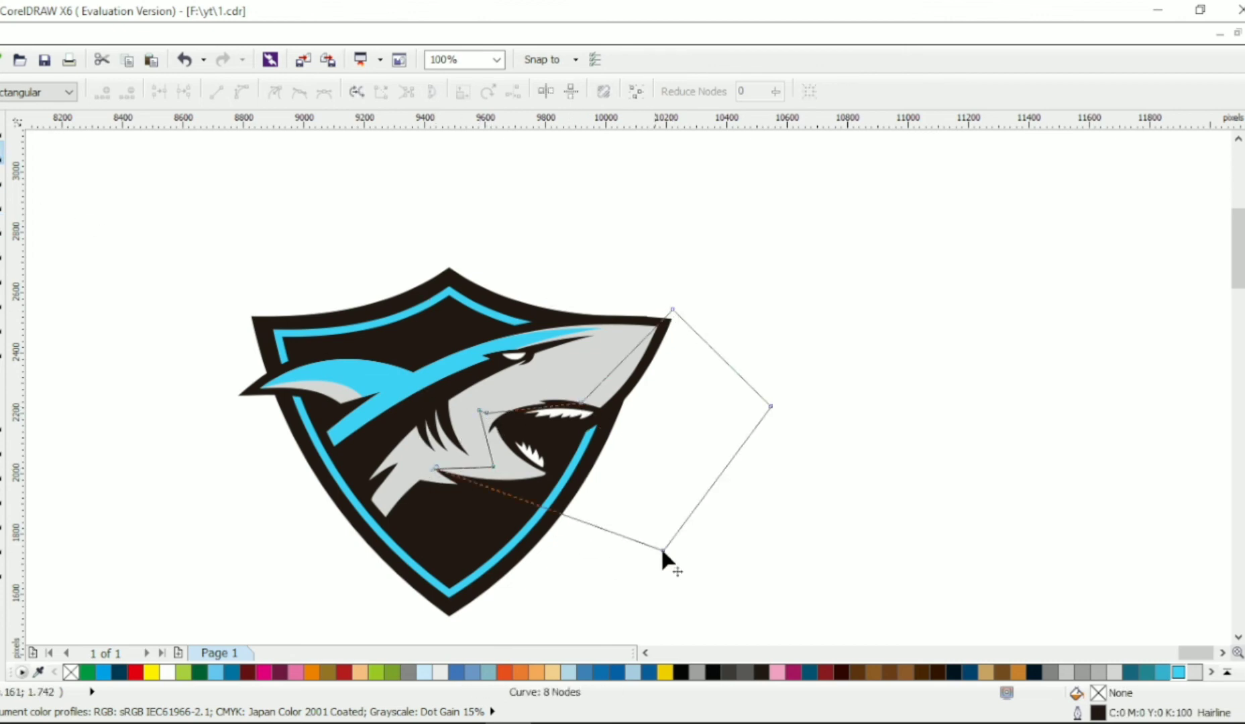
- Convert the drawn shape's edges to curves, bow the edge behind the jaw and refine the pointed notch at the mouth corner
{"action": "key", "text": "ctrl+a"}
{"action": "scroll", "coordinate": [586, 557], "scroll_direction": "up", "scroll_amount": 1}
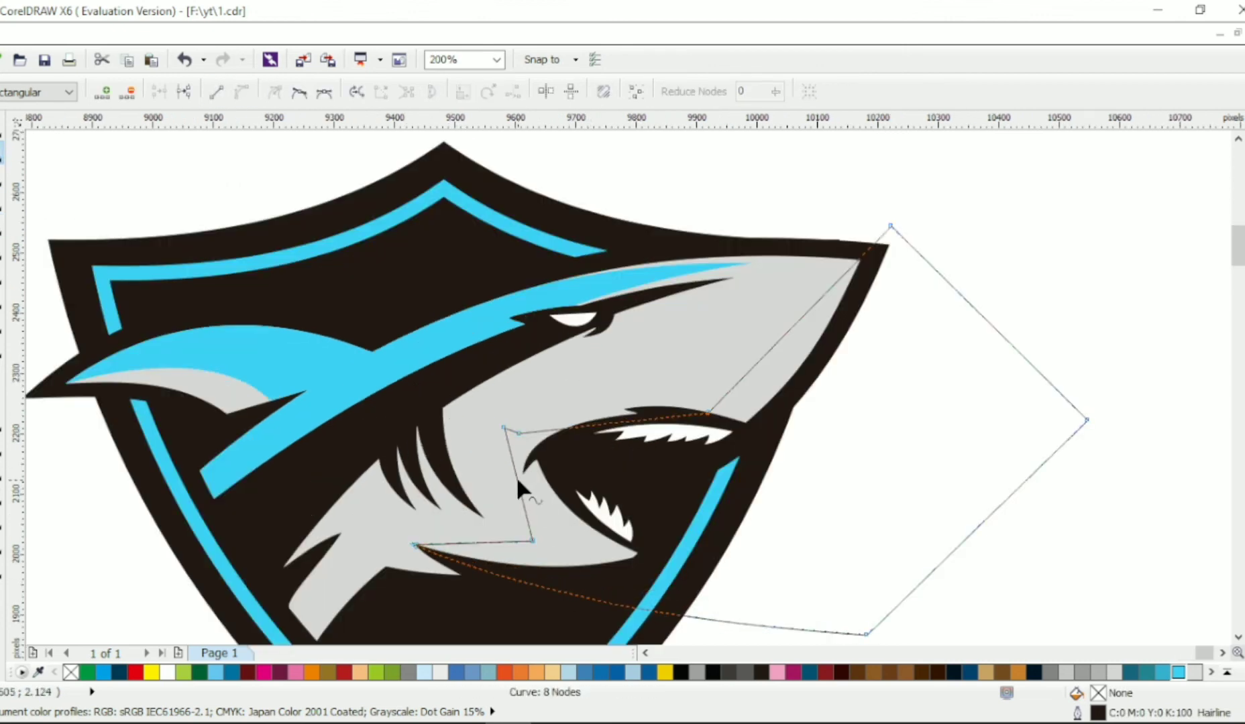
{"action": "left_click_drag", "start_coordinate": [515, 476], "coordinate": [507, 477]}
{"action": "scroll", "coordinate": [517, 427], "scroll_direction": "up", "scroll_amount": 1}
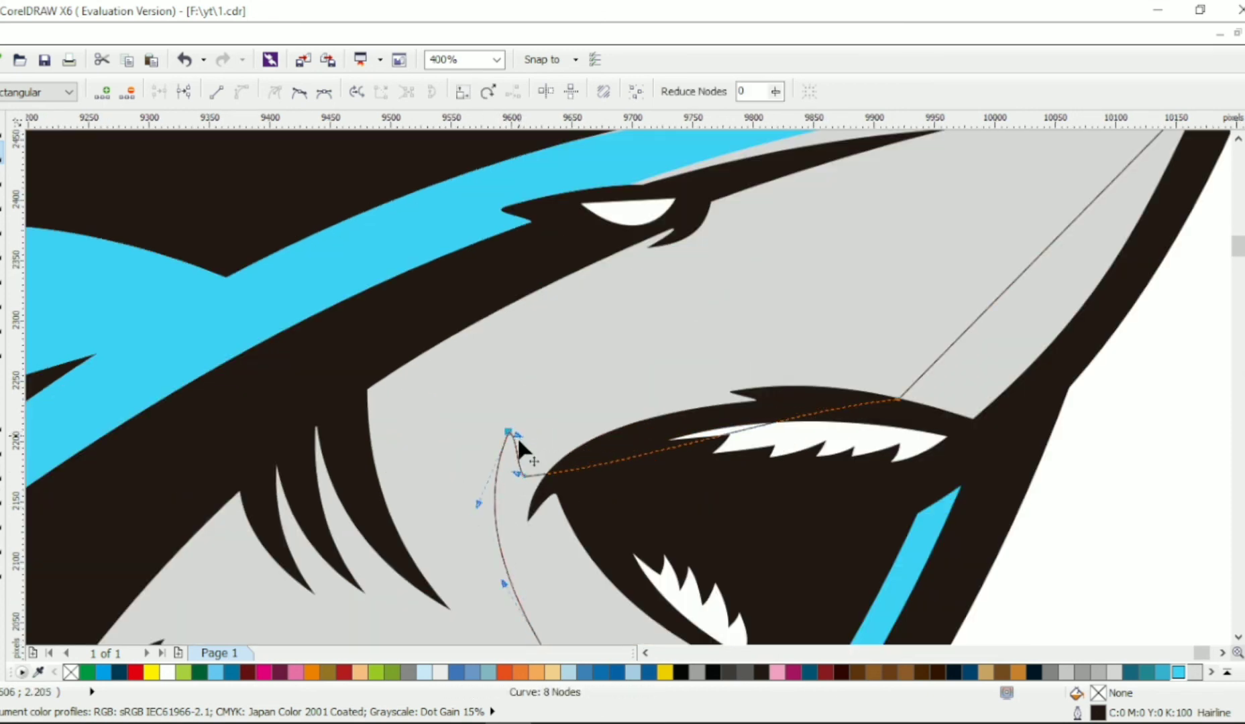
{"action": "left_click_drag", "start_coordinate": [511, 433], "coordinate": [528, 435]}
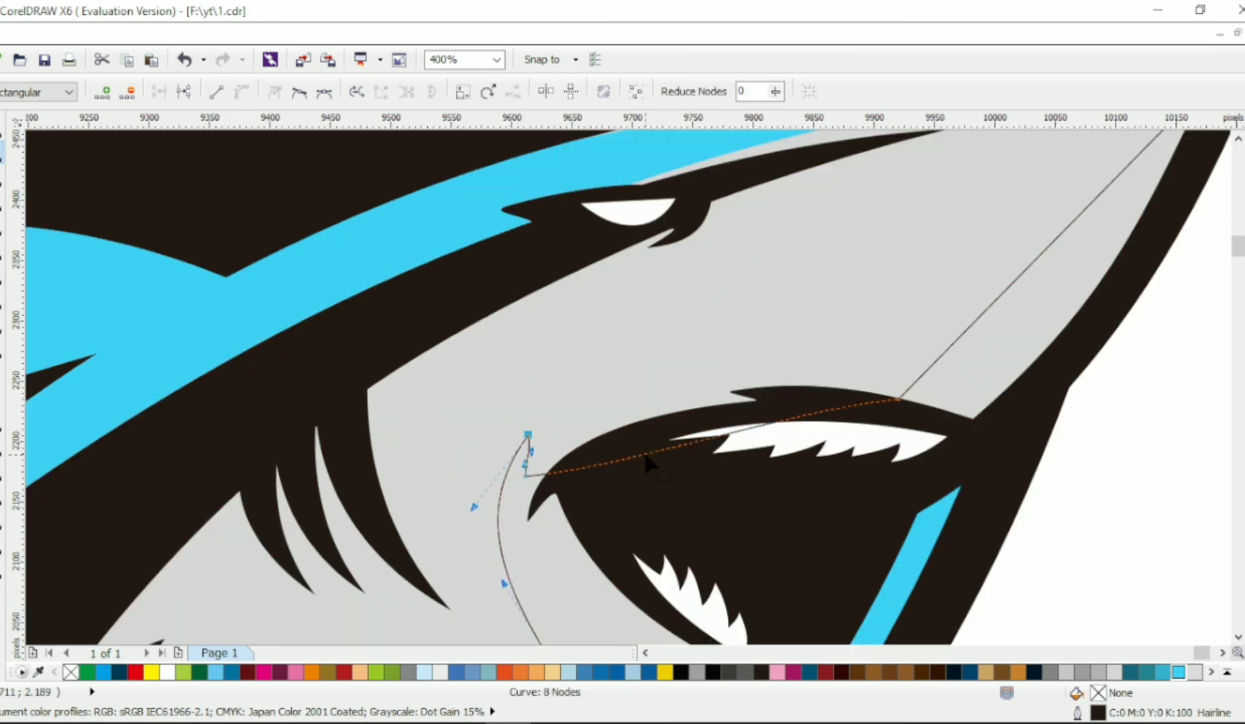
{"action": "left_click_drag", "start_coordinate": [647, 462], "coordinate": [644, 373]}
{"action": "scroll", "coordinate": [514, 456], "scroll_direction": "up", "scroll_amount": 1}
{"action": "left_click_drag", "start_coordinate": [545, 429], "coordinate": [534, 434]}
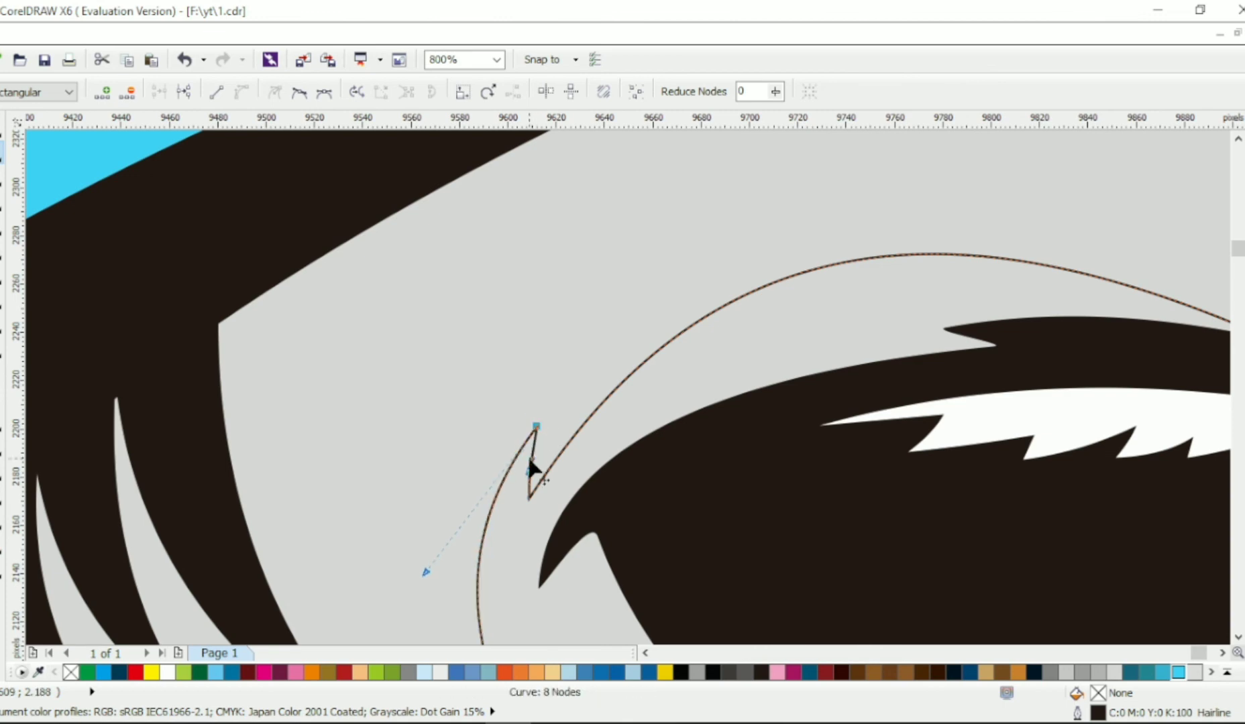
{"action": "scroll", "coordinate": [532, 467], "scroll_direction": "down", "scroll_amount": 2}
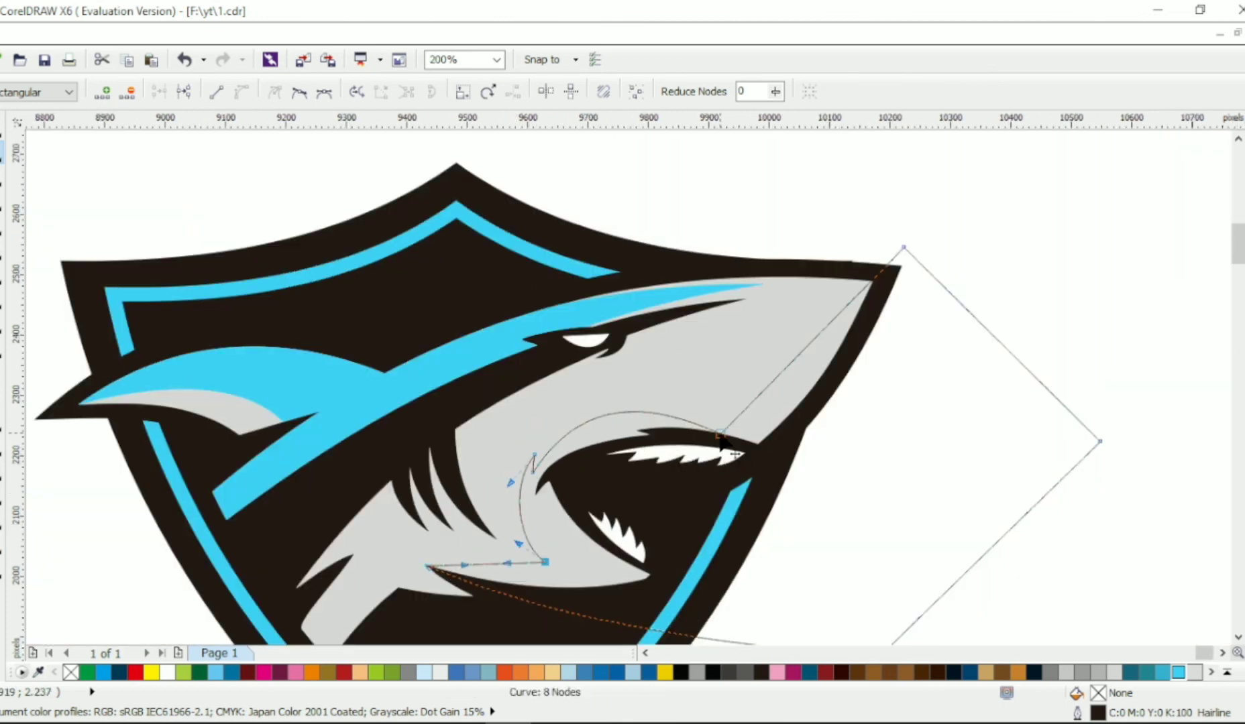
- Shape the drawn curve to pass inside the upper lip and bend its front edge along the snout
{"action": "mouse_move", "coordinate": [534, 472]}
{"action": "left_mouse_down"}
{"action": "mouse_move", "coordinate": [536, 458]}
{"action": "mouse_move", "coordinate": [534, 475]}
{"action": "mouse_move", "coordinate": [526, 469]}
{"action": "left_mouse_up"}
{"action": "scroll", "coordinate": [530, 471], "scroll_direction": "up", "scroll_amount": 1}
{"action": "left_click_drag", "start_coordinate": [743, 369], "coordinate": [746, 395]}
{"action": "left_click_drag", "start_coordinate": [929, 403], "coordinate": [920, 392]}
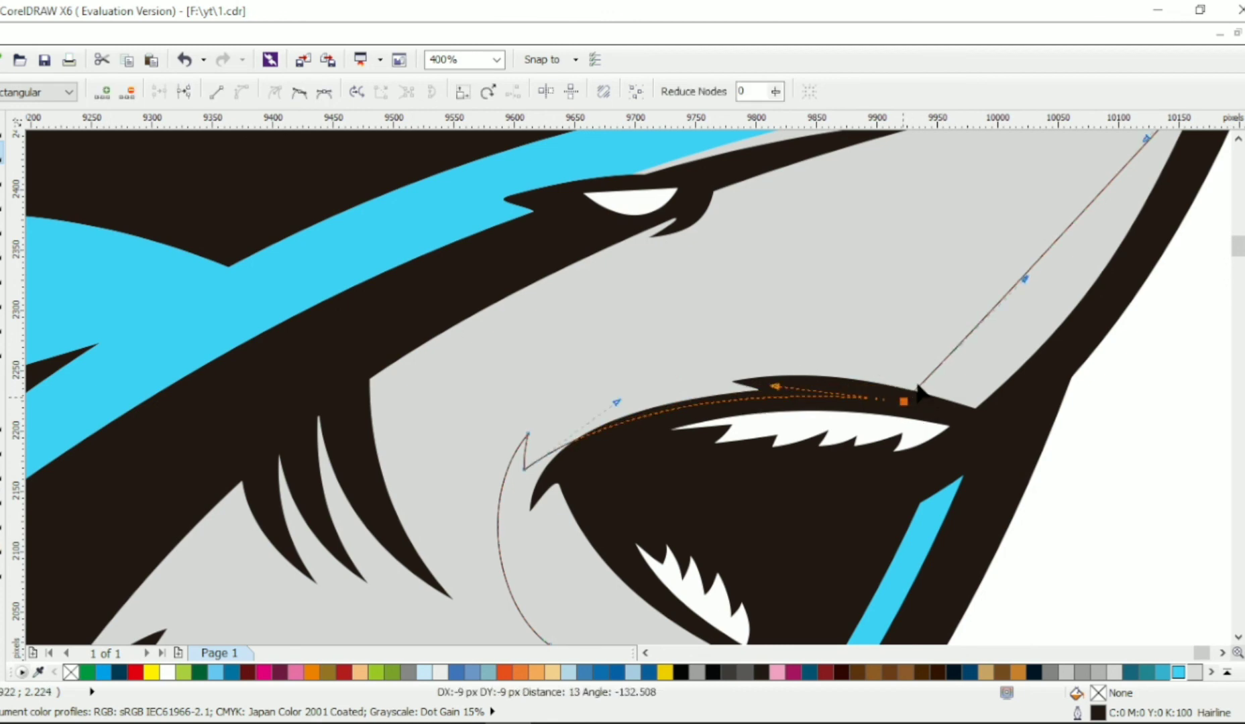
{"action": "scroll", "coordinate": [920, 392], "scroll_direction": "down", "scroll_amount": 1}
- Intersect the drawn shape with the grey head and colour the overlap light blue
{"action": "key", "text": "space"}
{"action": "left_click", "coordinate": [814, 305], "text": "shift"}
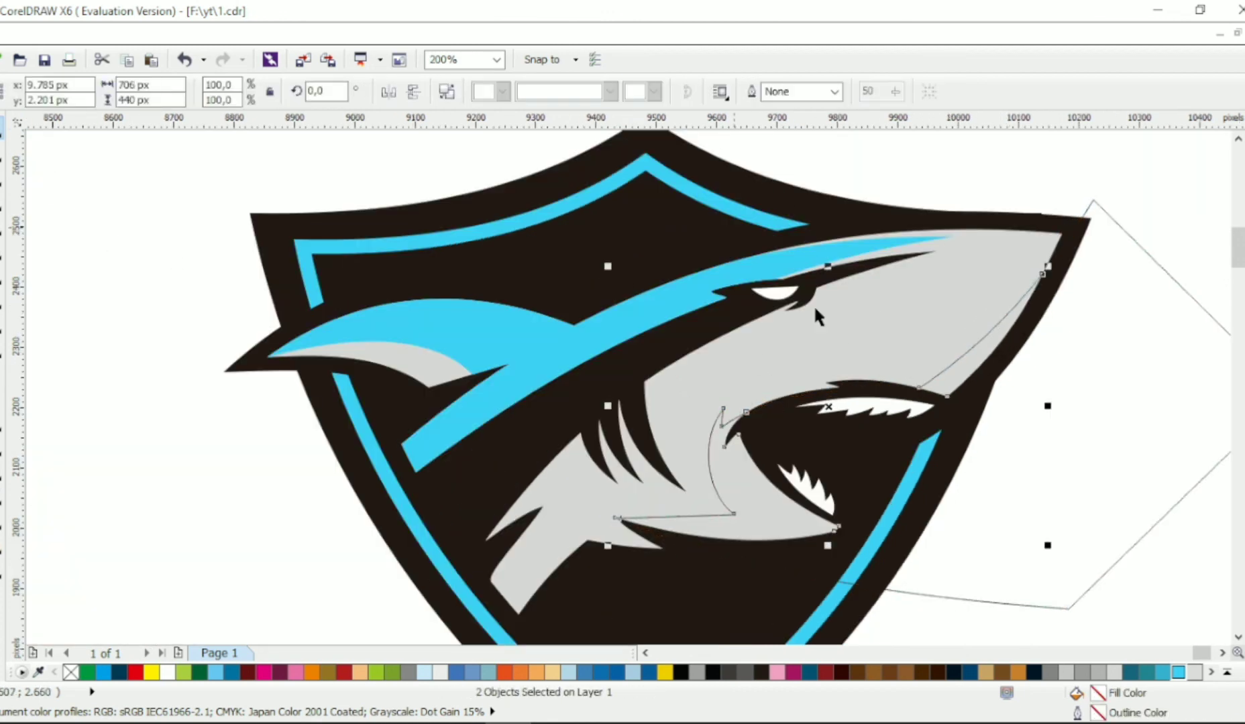
{"action": "left_click", "coordinate": [814, 305], "text": "shift"}
{"action": "left_click", "coordinate": [1178, 672]}
- Apply a linear gradient from light blue below the jaw to grey toward the head at about 54°, and remove the drawn shape
{"action": "key", "text": "g"}
{"action": "scroll", "coordinate": [738, 403], "scroll_direction": "down", "scroll_amount": 1}
{"action": "left_click_drag", "start_coordinate": [668, 514], "coordinate": [822, 302]}
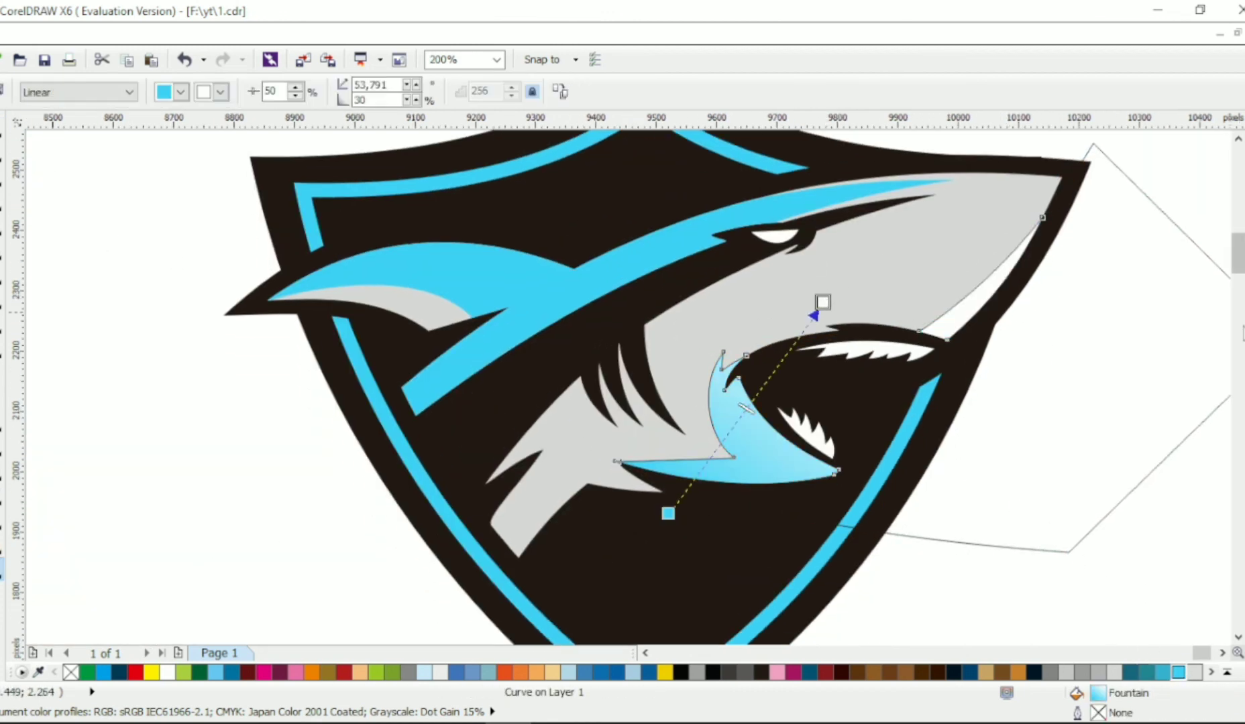
{"action": "key", "text": "space"}
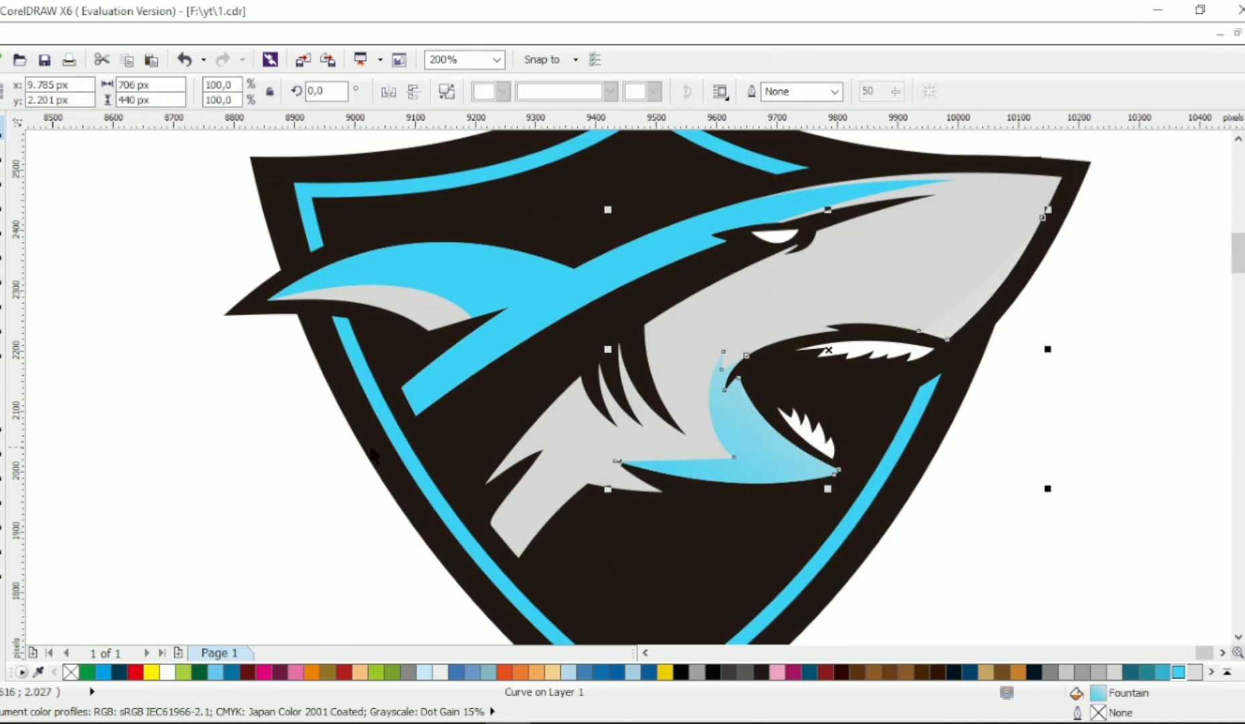
{"action": "key", "text": "space"}
{"action": "key", "text": "Escape"}
{"action": "scroll", "coordinate": [759, 358], "scroll_direction": "down", "scroll_amount": 1}
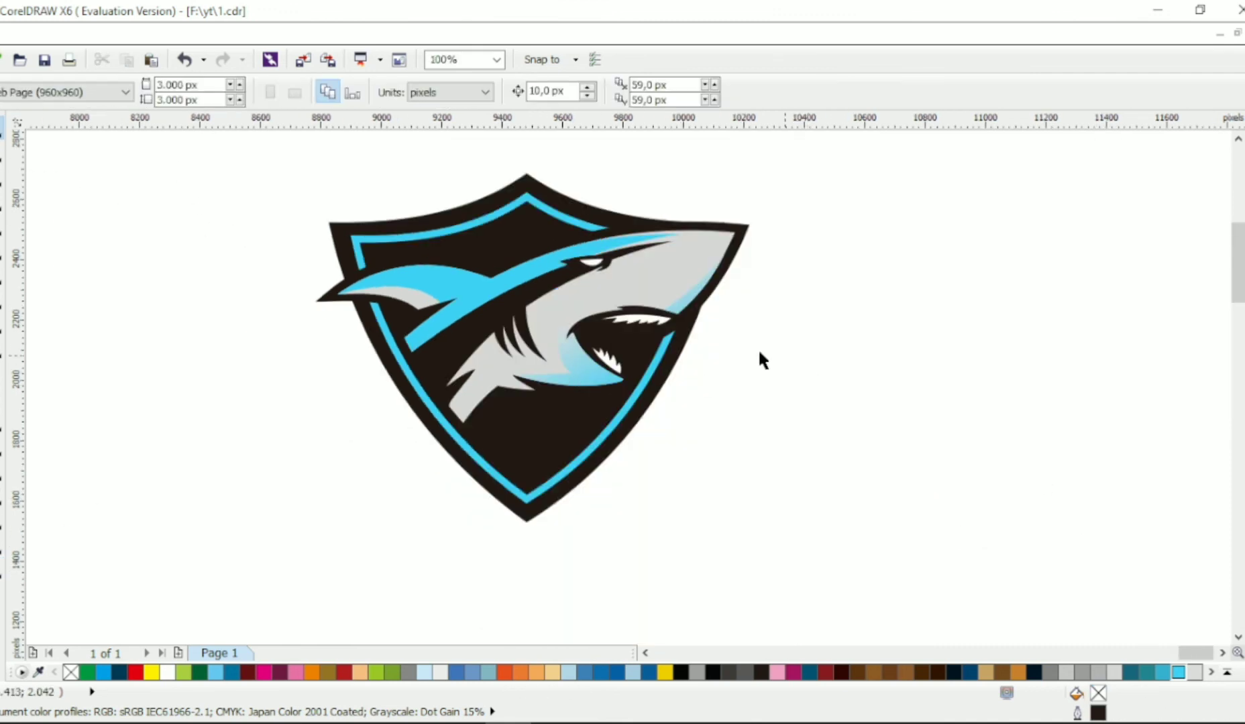
- Draw a small three-node nostril near the snout tip, curve its upper edge and fill it black without an outline
{"action": "scroll", "coordinate": [684, 294], "scroll_direction": "up", "scroll_amount": 2}
{"action": "key", "text": "F5"}
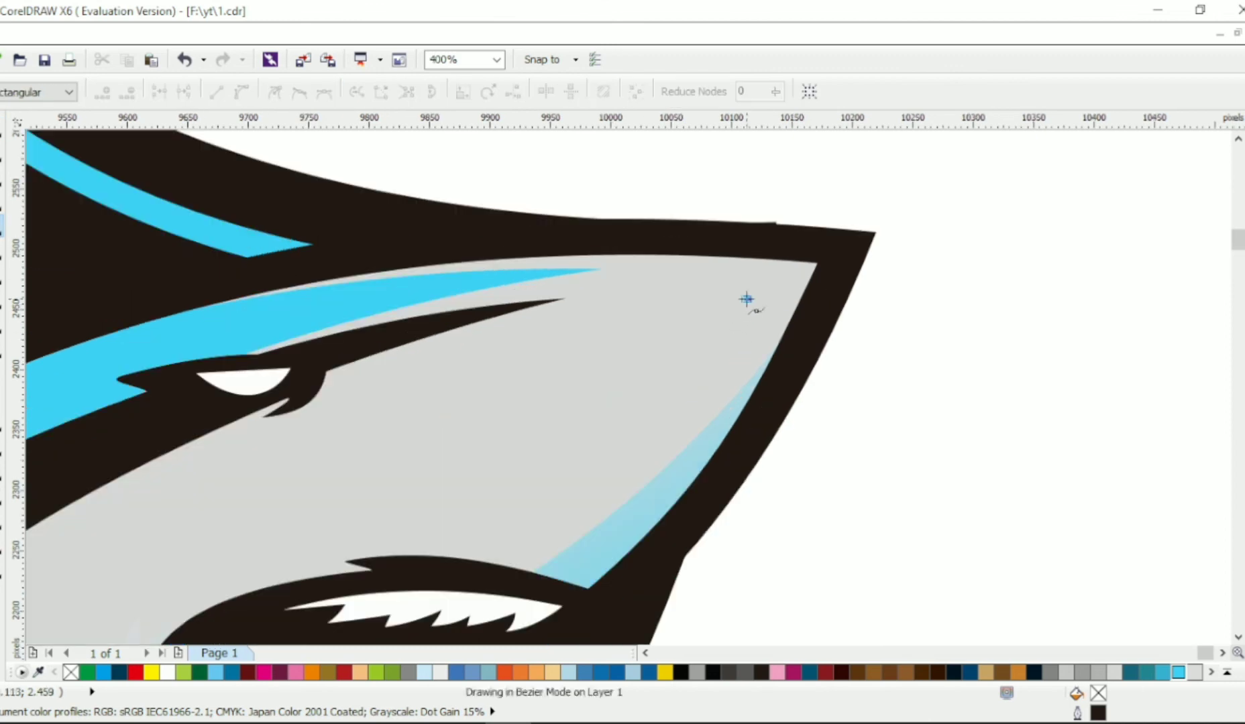
{"action": "left_click", "coordinate": [746, 298]}
{"action": "left_click", "coordinate": [645, 325]}
{"action": "left_click", "coordinate": [680, 330]}
{"action": "left_click", "coordinate": [746, 298]}
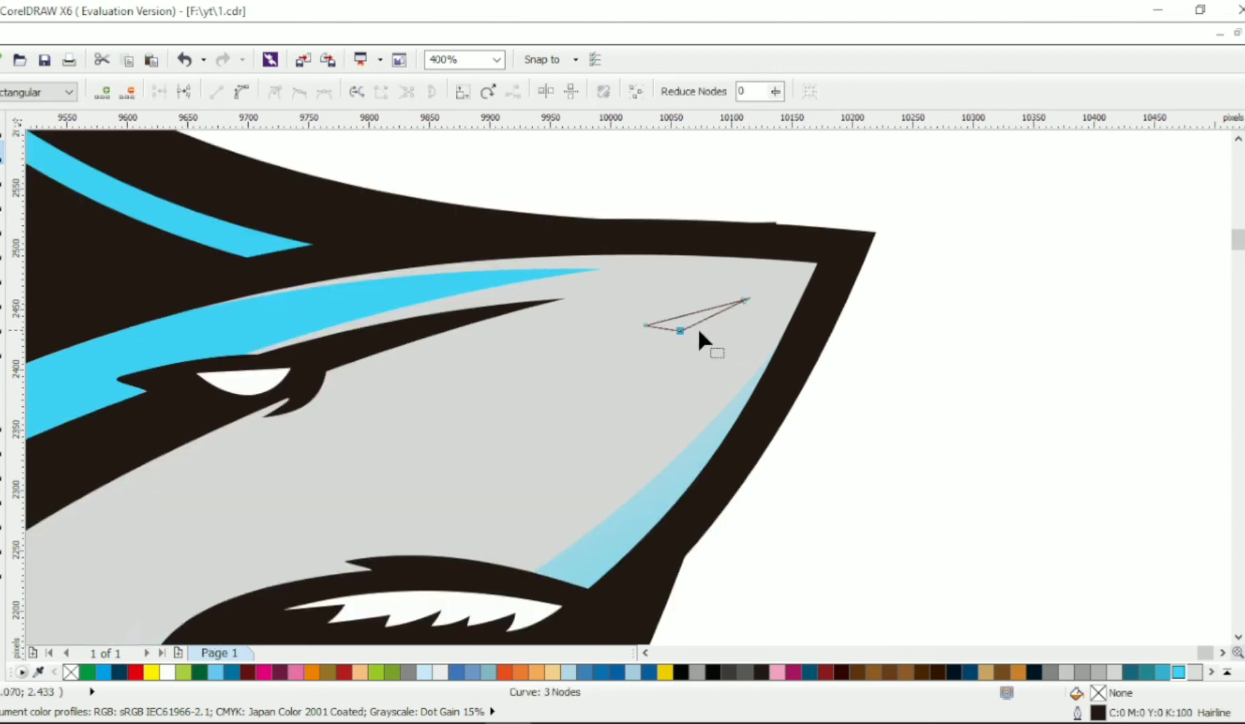
{"action": "left_click", "coordinate": [681, 672]}
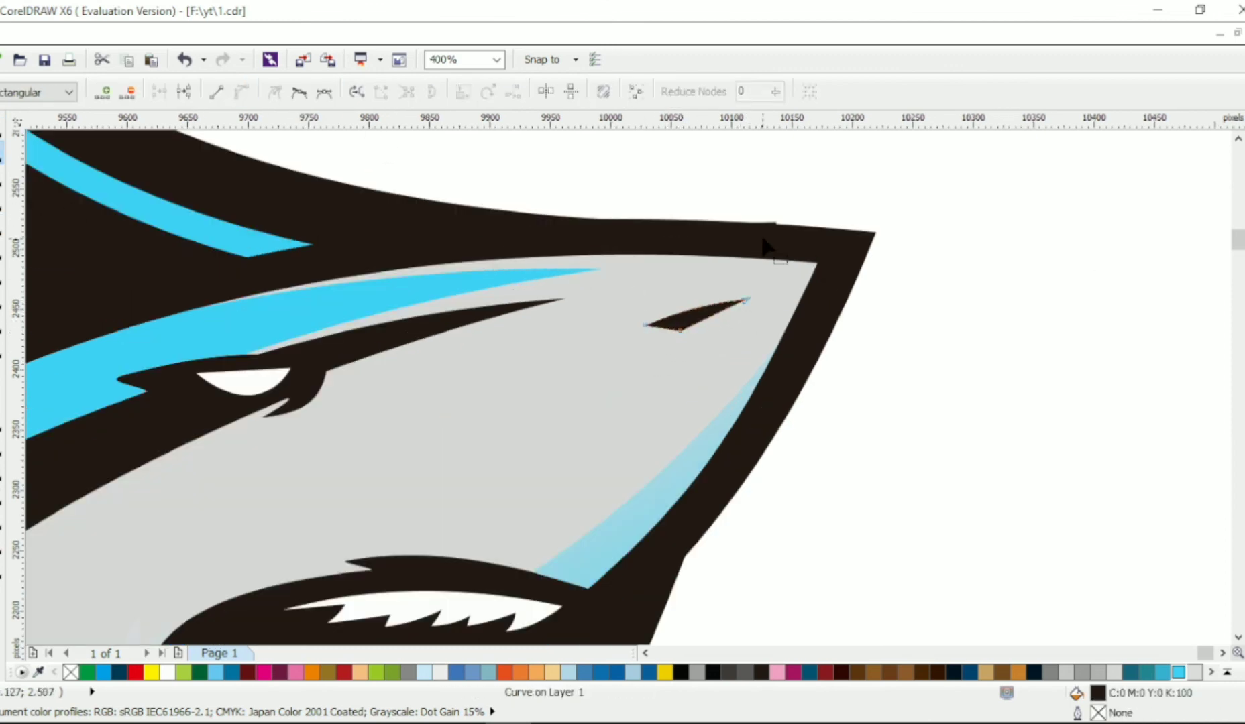
- Adjust the shield's corner node above the snout to even out the bump in the black upper edge
{"action": "left_click", "coordinate": [778, 232]}
{"action": "left_click", "coordinate": [771, 227]}
{"action": "scroll", "coordinate": [757, 238], "scroll_direction": "down", "scroll_amount": 3}
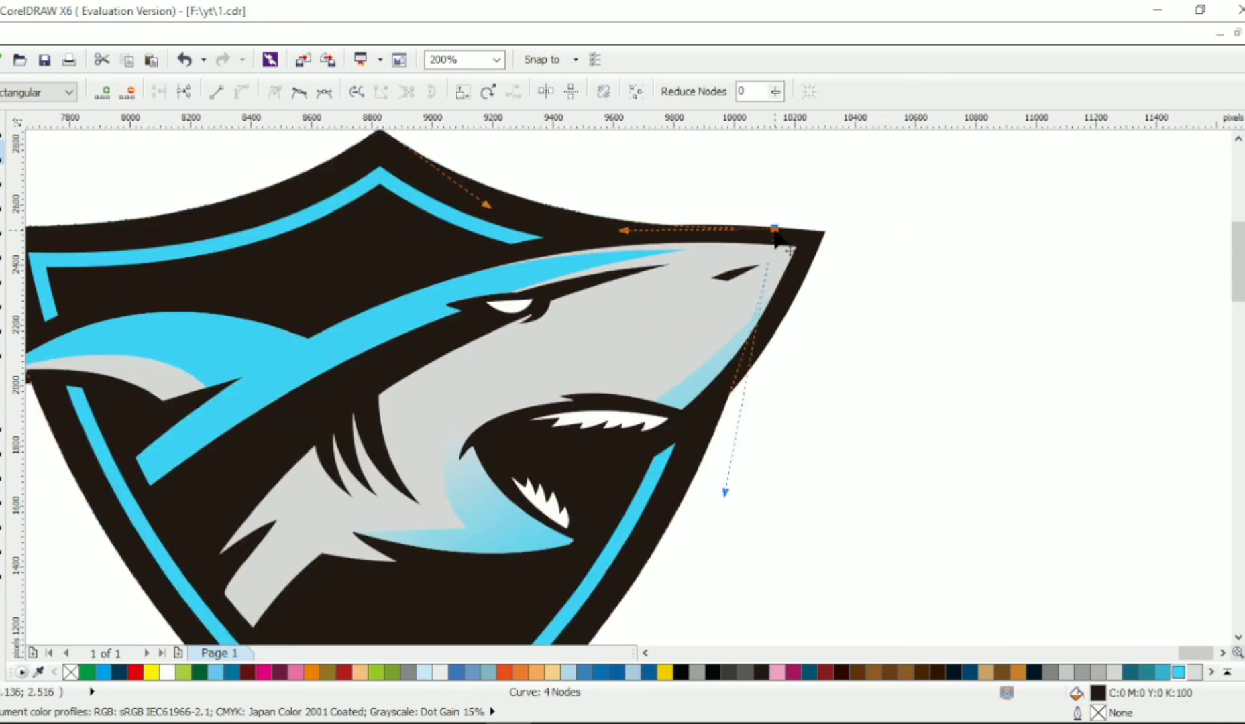
{"action": "key", "text": "Escape"}
- Group all objects of the shark and shield logo and clear the selection
{"action": "key", "text": "ctrl+a"}
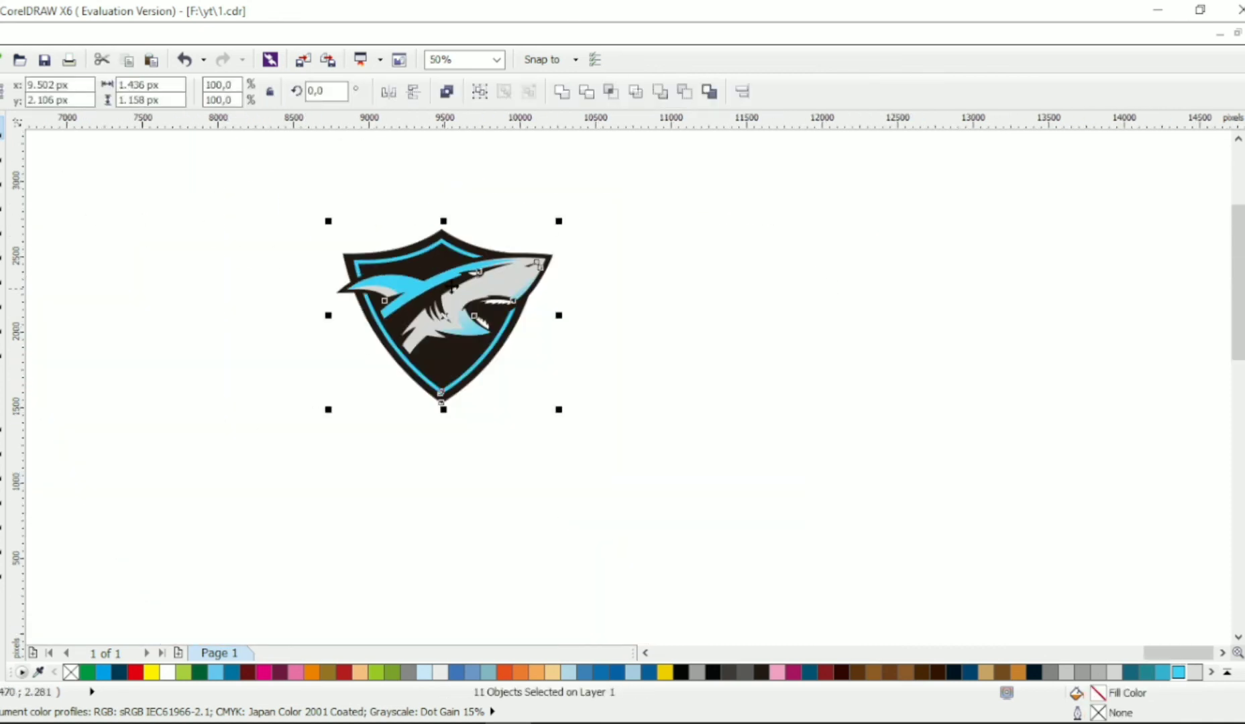
{"action": "key", "text": "ctrl+g"}
{"action": "scroll", "coordinate": [763, 269], "scroll_direction": "up", "scroll_amount": 1}
{"action": "key", "text": "Escape"}
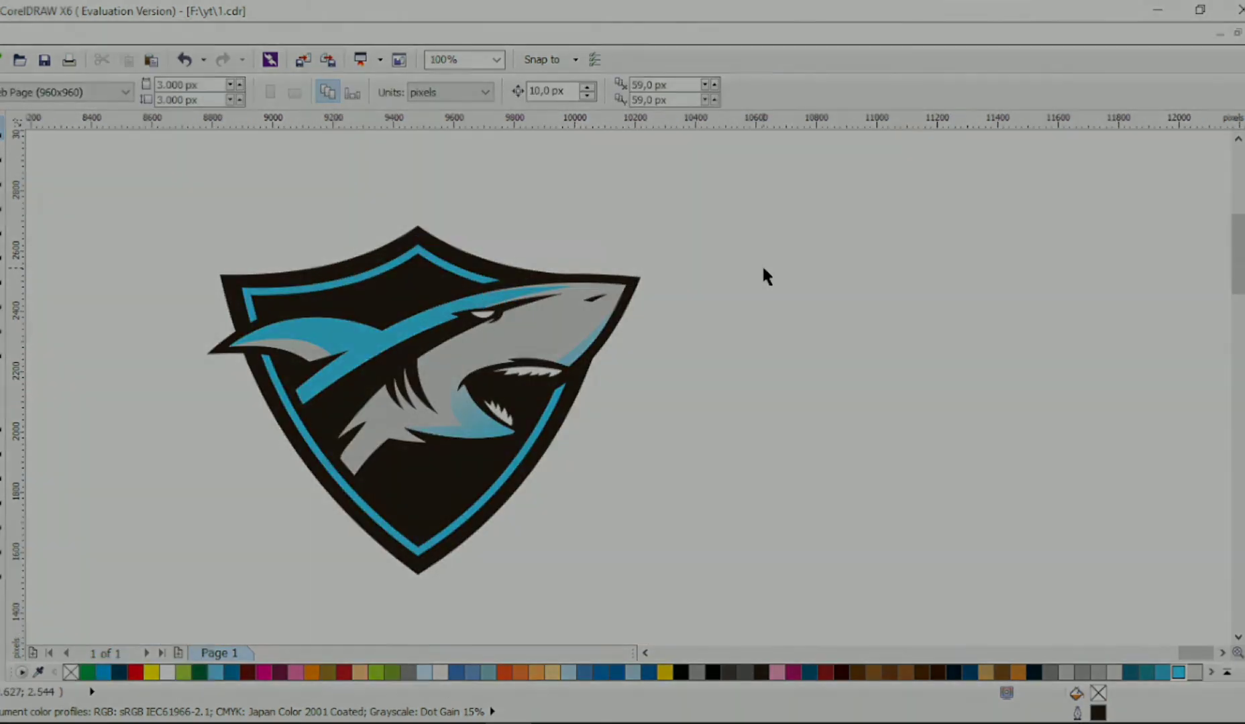